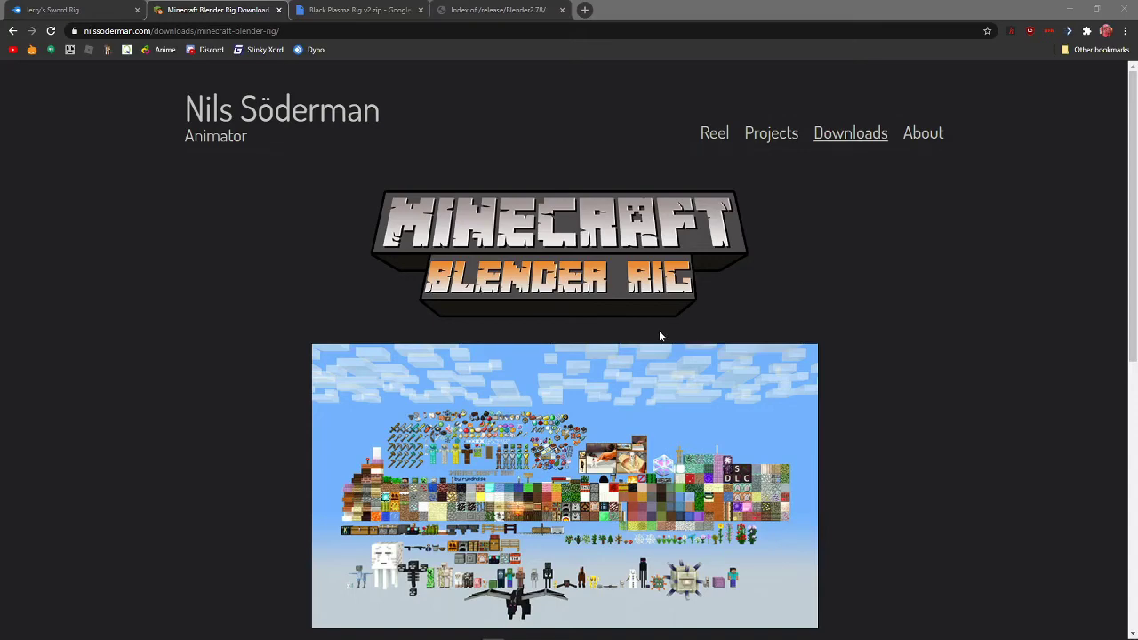
scroll(791, 217, down, 3)
scroll(775, 238, up, 3)
scroll(756, 233, down, 2)
scroll(756, 244, up, 2)
click(96, 9)
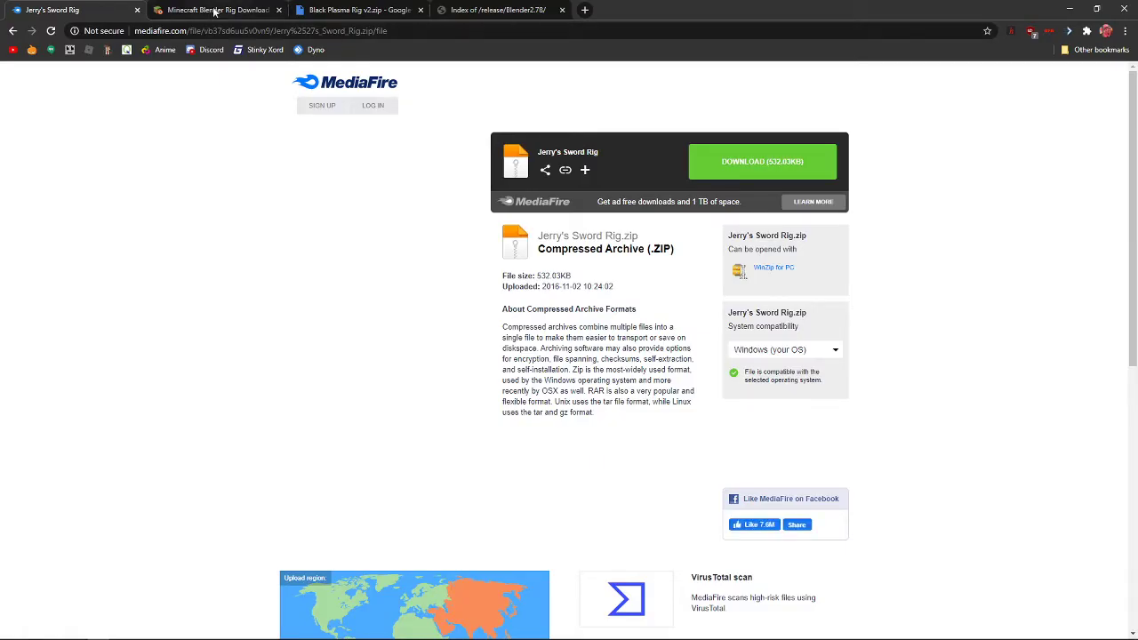
Download the Windows 64-bit installer blender-2.78-windows64.msi from the Blender 2.78 release index.
key(ctrl+4)
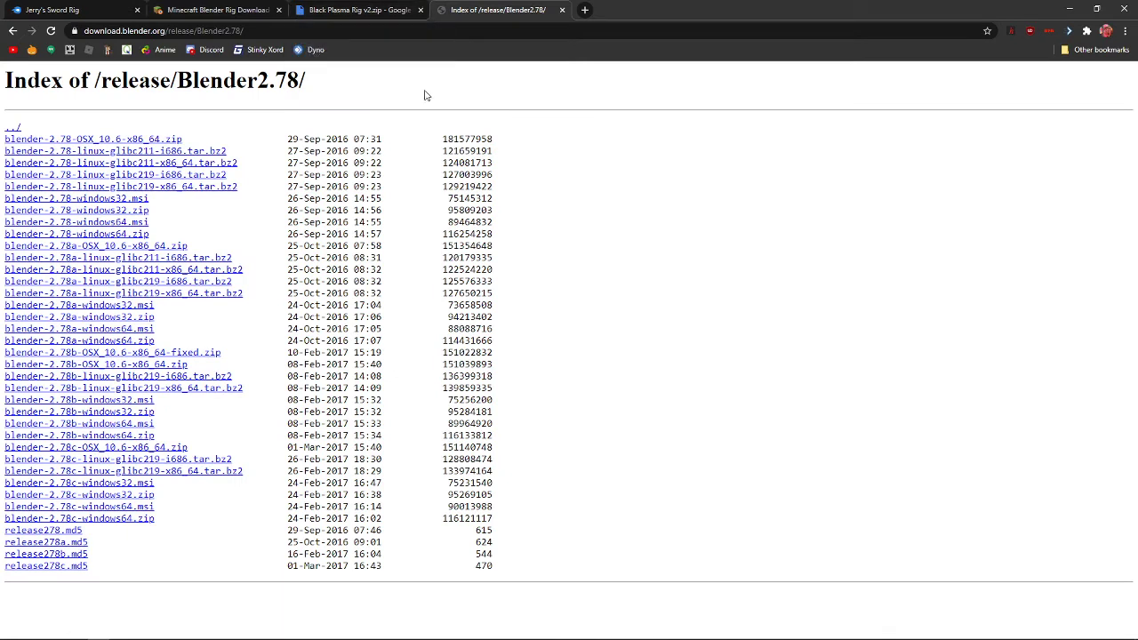
drag(176, 81, 299, 77)
click(330, 83)
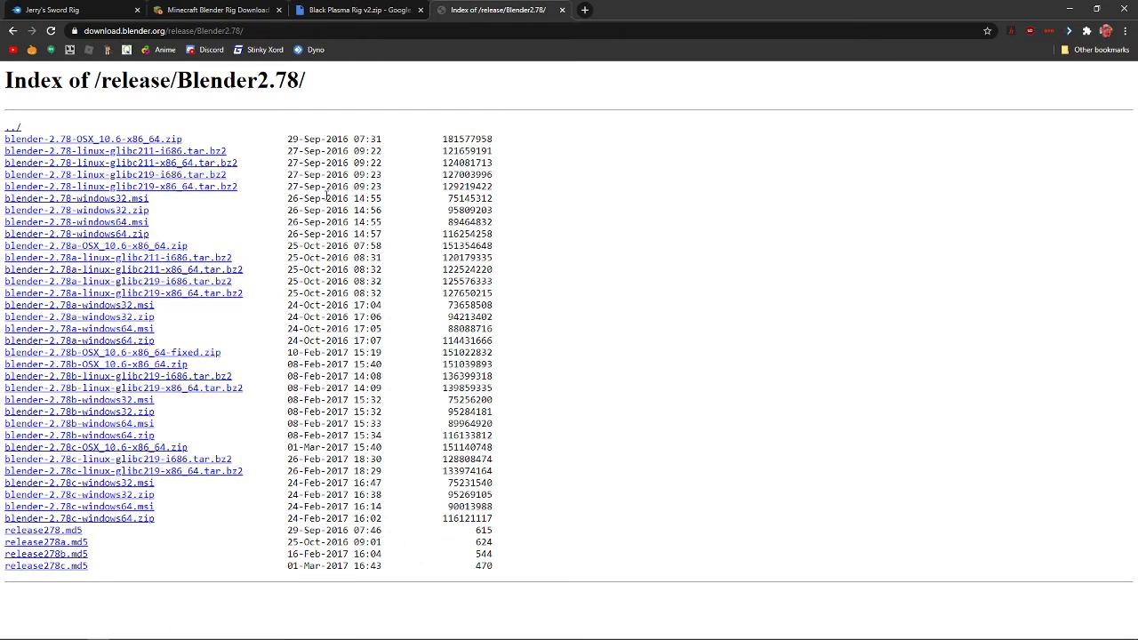
click(122, 227)
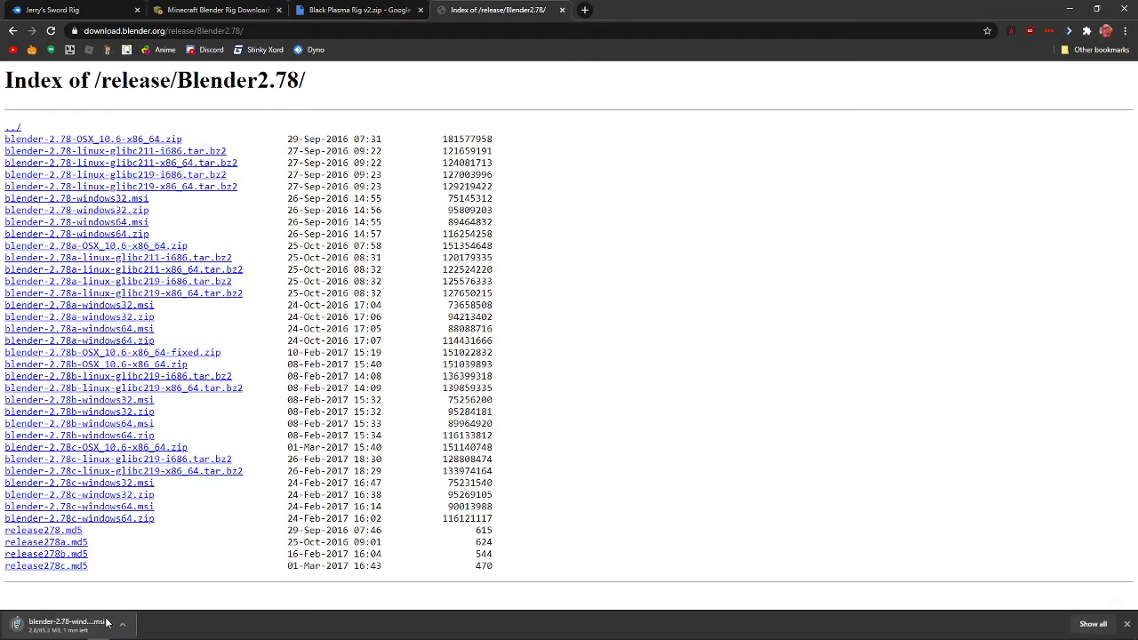
Download the Black Plasma Rig v2.zip archive and the legacy Cycles Minecraft Rig.
click(358, 9)
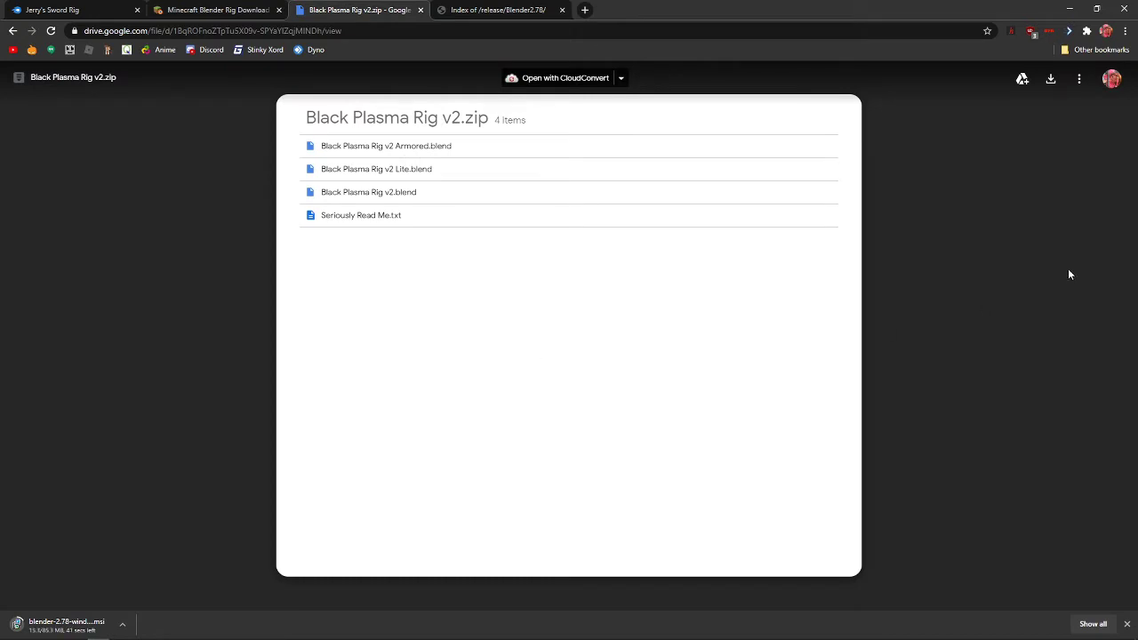
click(1049, 79)
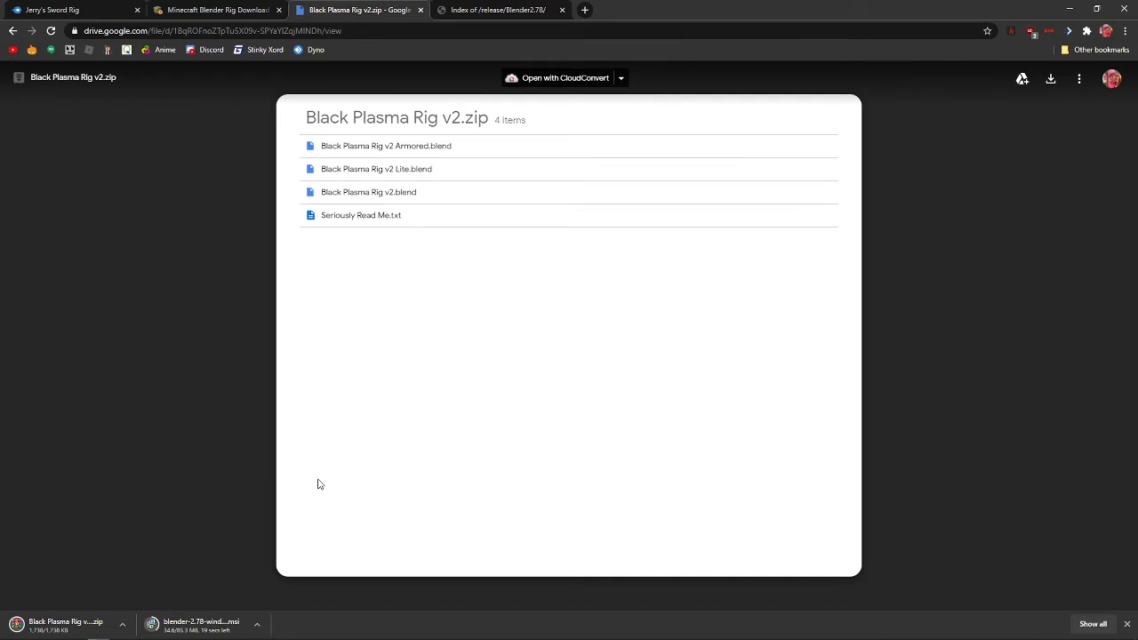
key(ctrl+shift+Tab)
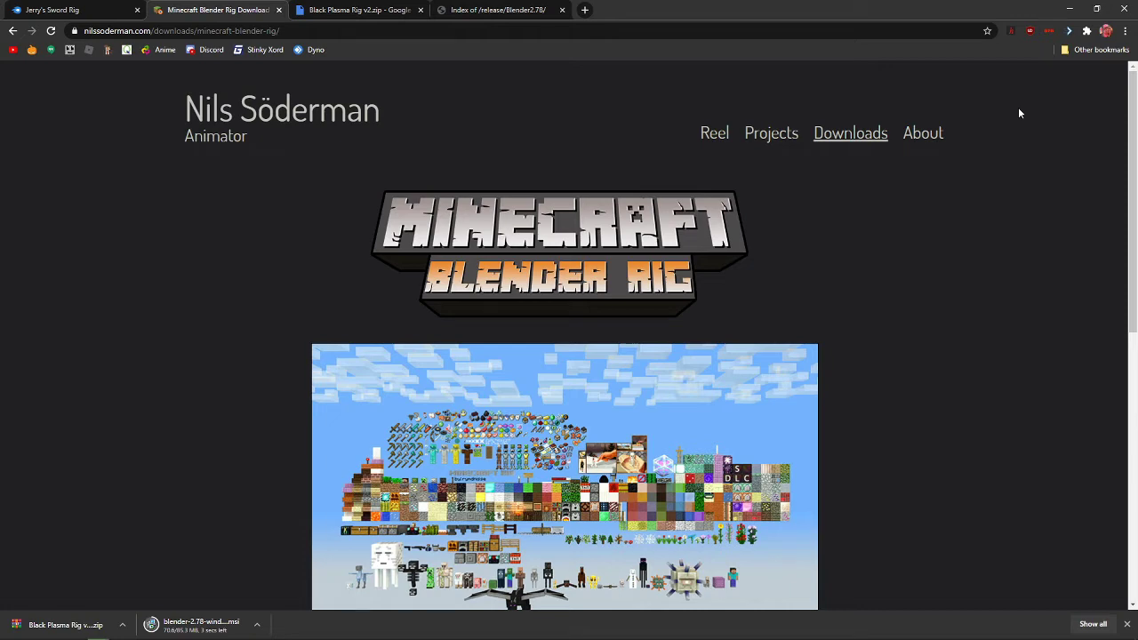
scroll(584, 405, down, 3)
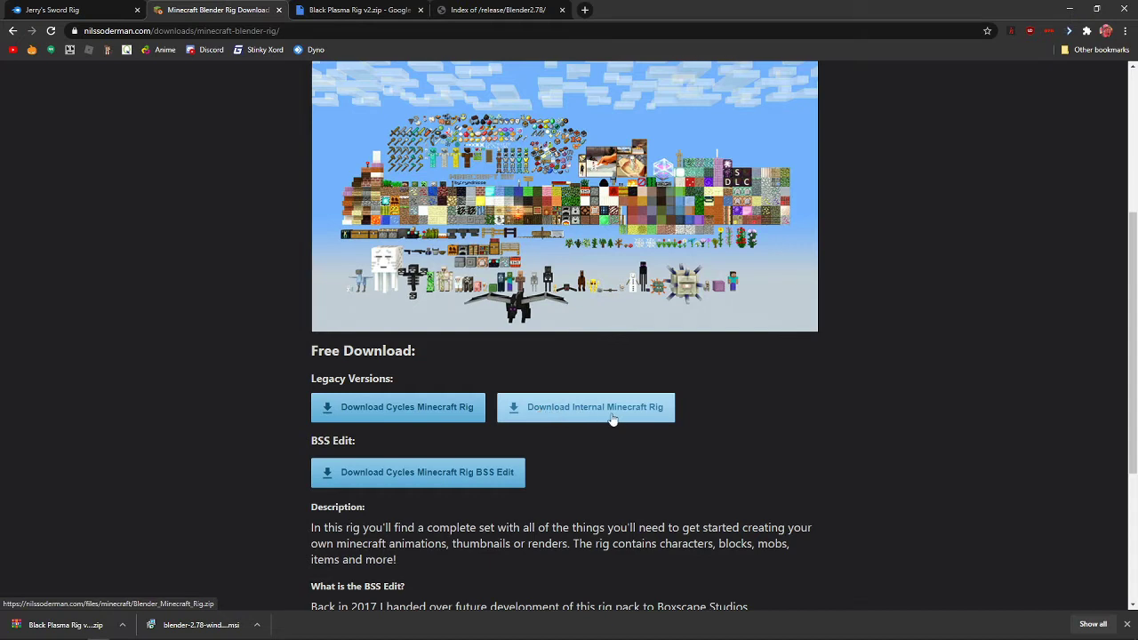
click(435, 406)
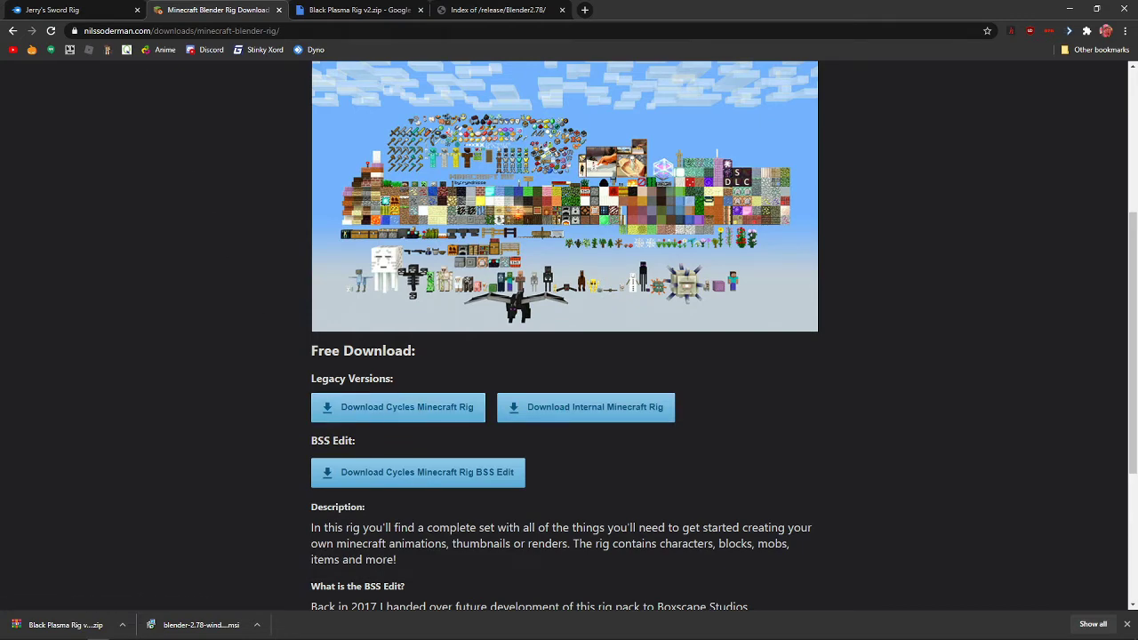
Download the Jerry's Sword Rig archive from MediaFire and return to the Minecraft Blender Rig page.
click(71, 9)
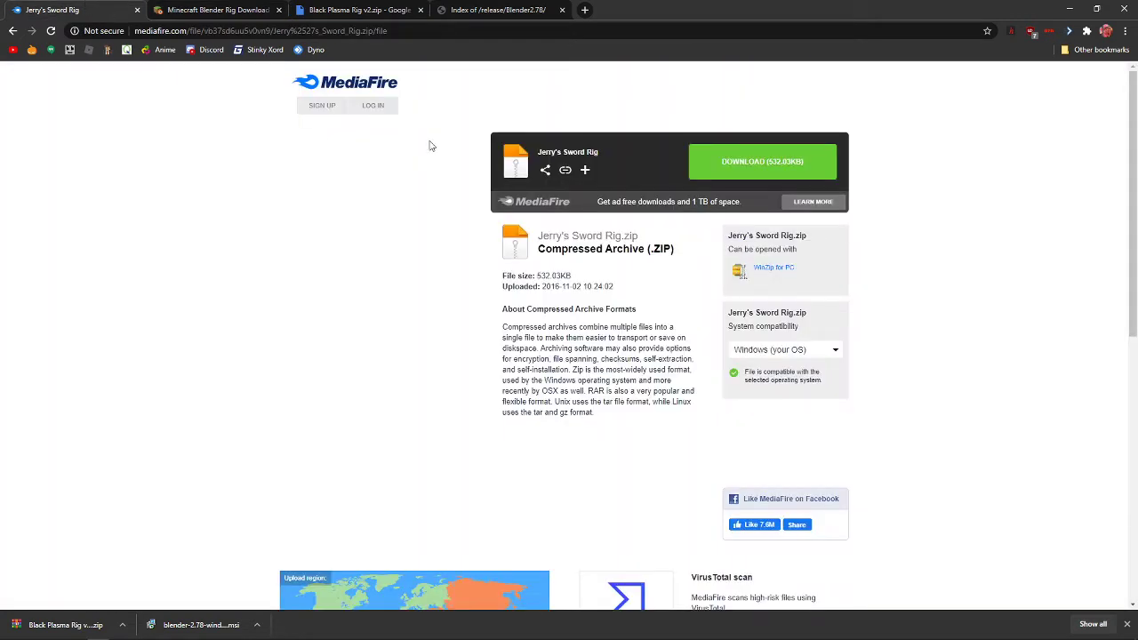
click(726, 170)
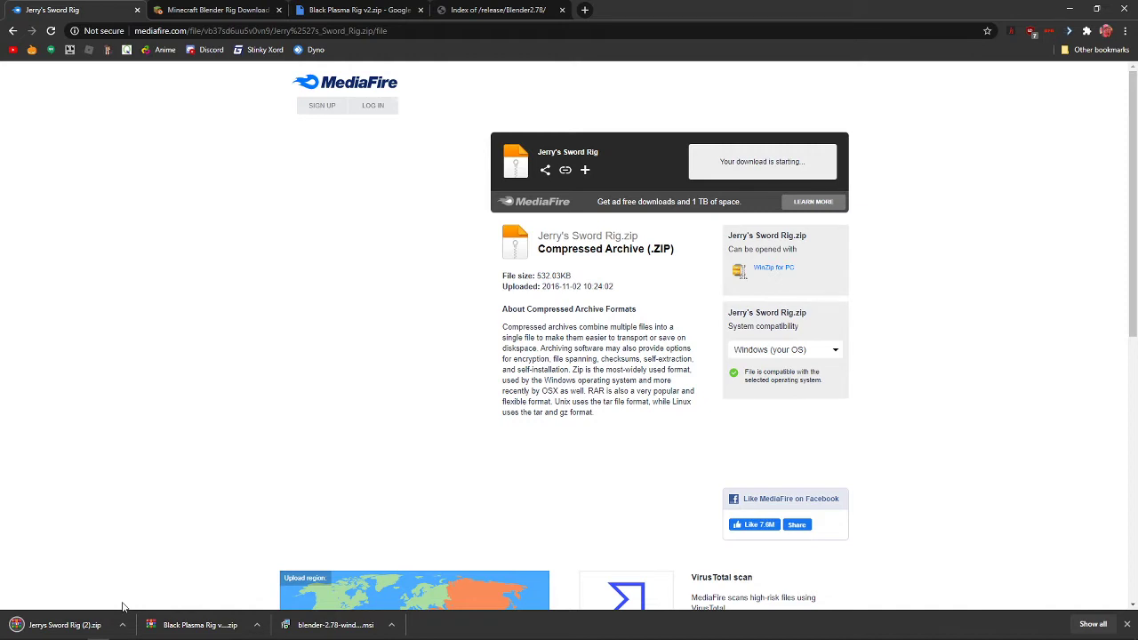
key(ctrl+3)
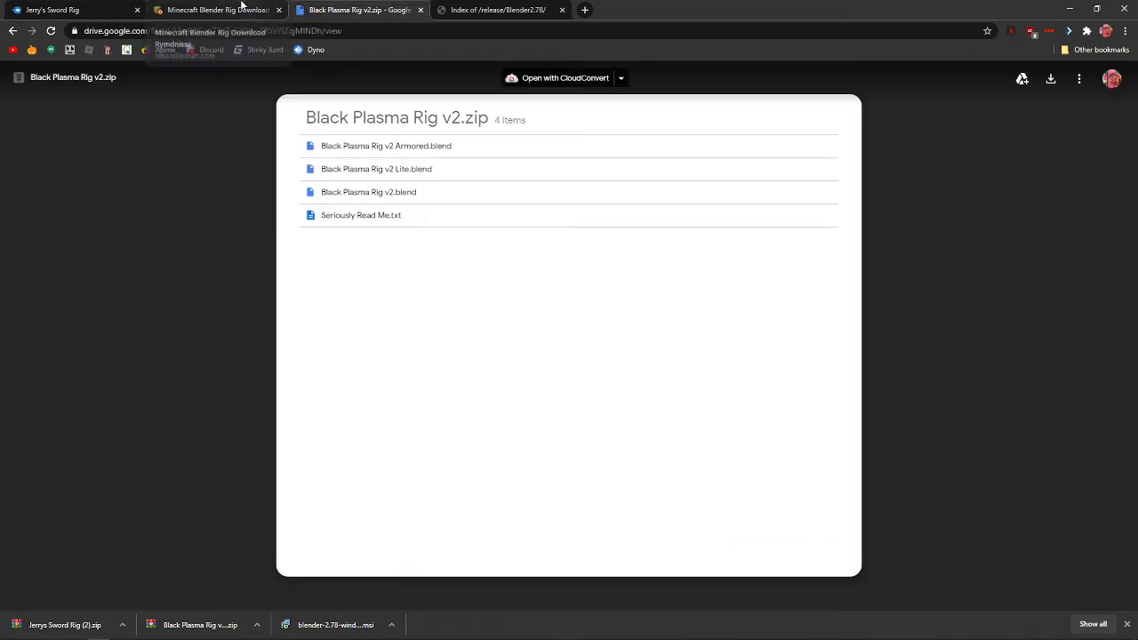
click(240, 9)
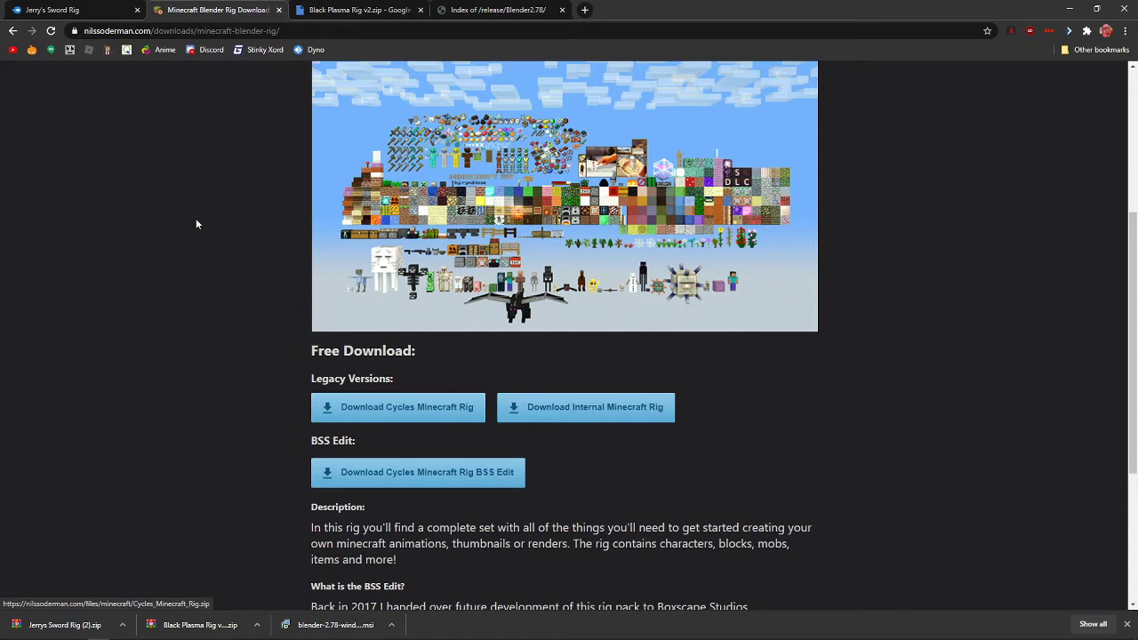
Open the downloaded Jerry's Sword Rig archive in WinRAR to look at its folder, and close it.
click(130, 625)
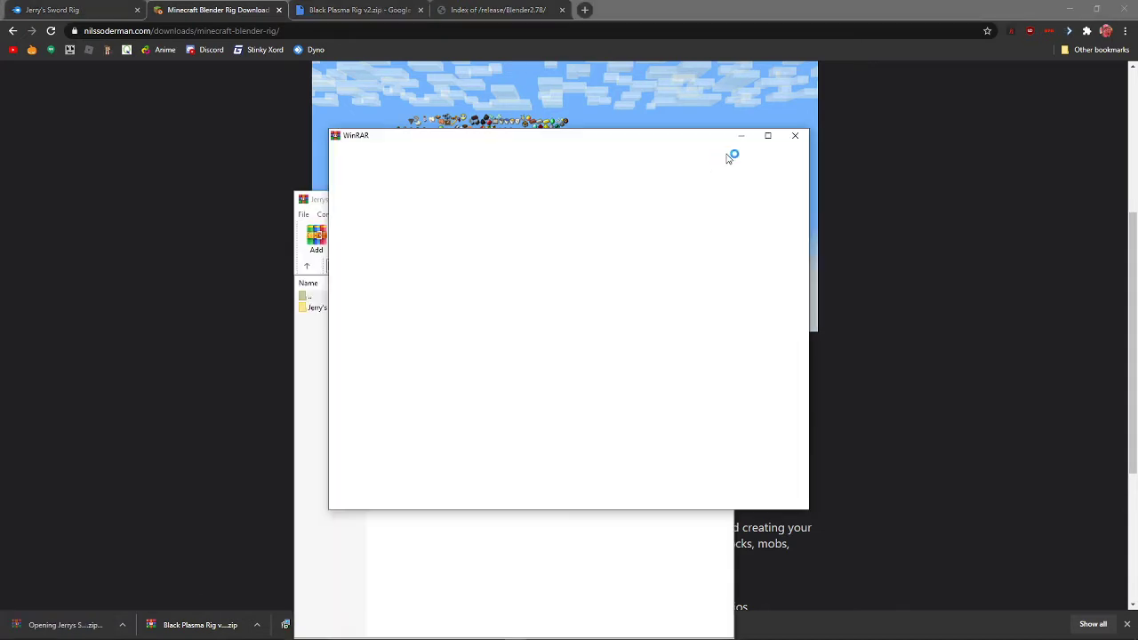
click(794, 136)
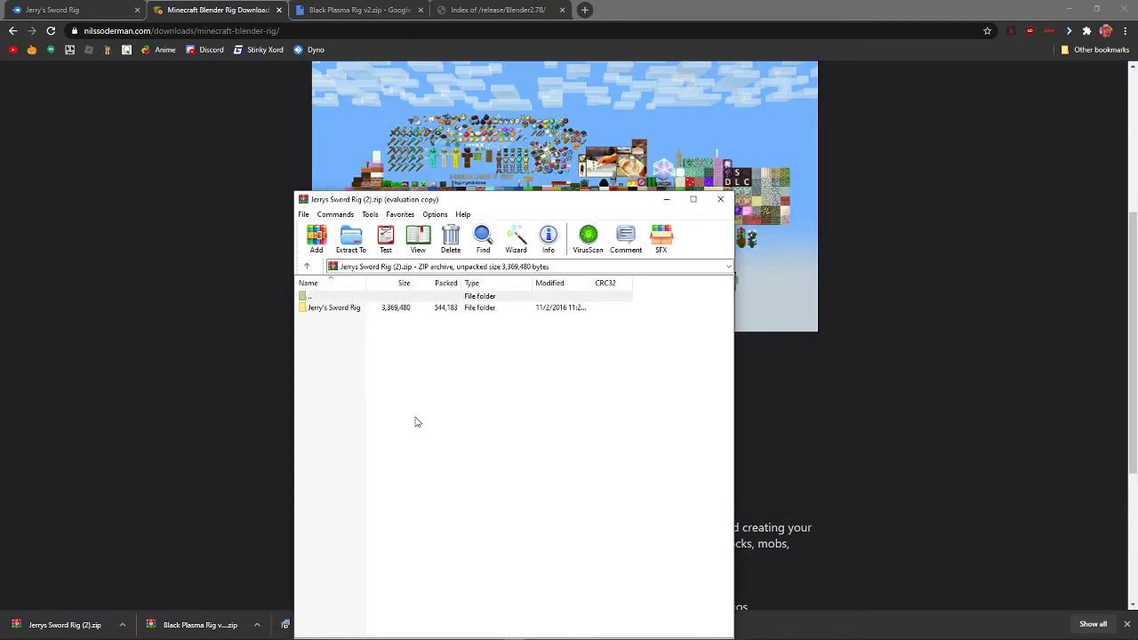
drag(411, 309, 688, 396)
click(720, 199)
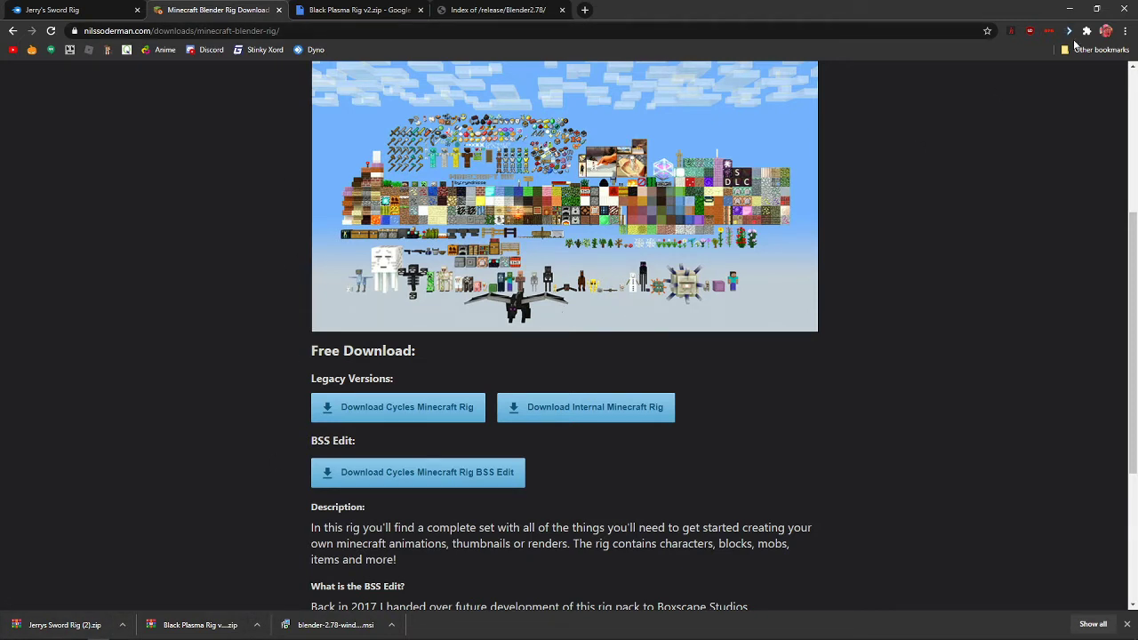
Close the browser, launch Blender from the desktop and dismiss its splash screen.
click(1123, 9)
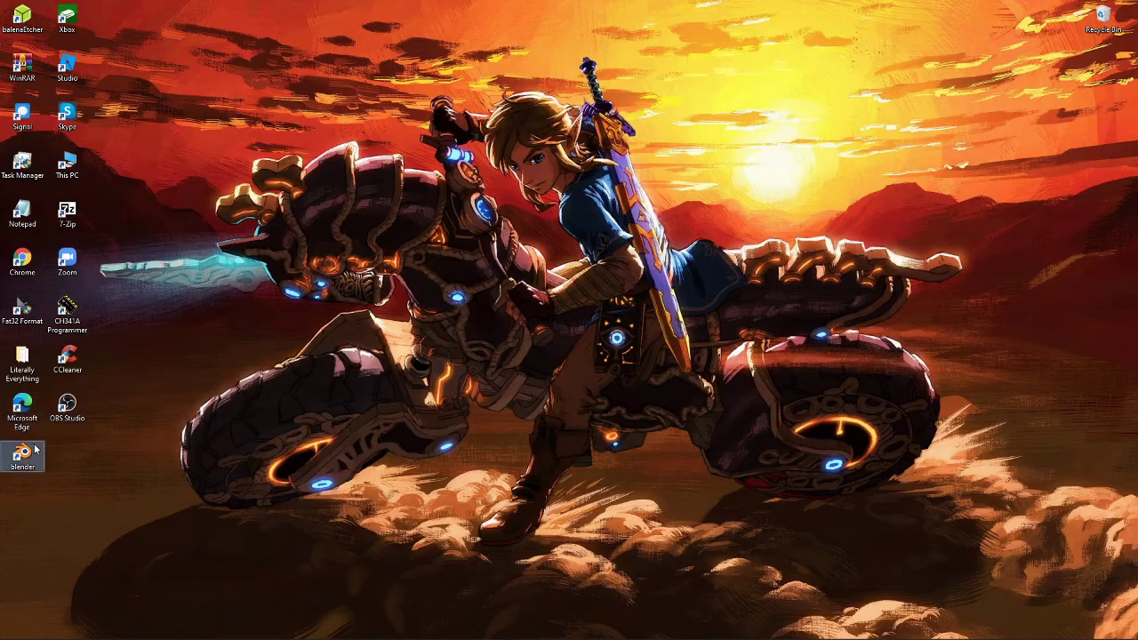
double_click(36, 450)
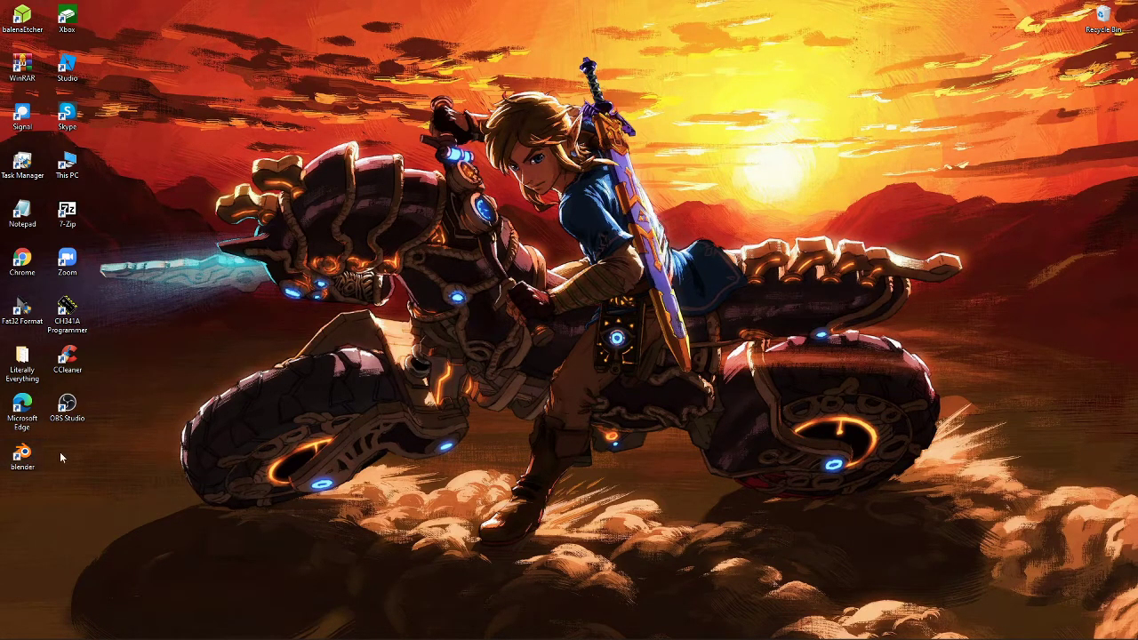
double_click(35, 460)
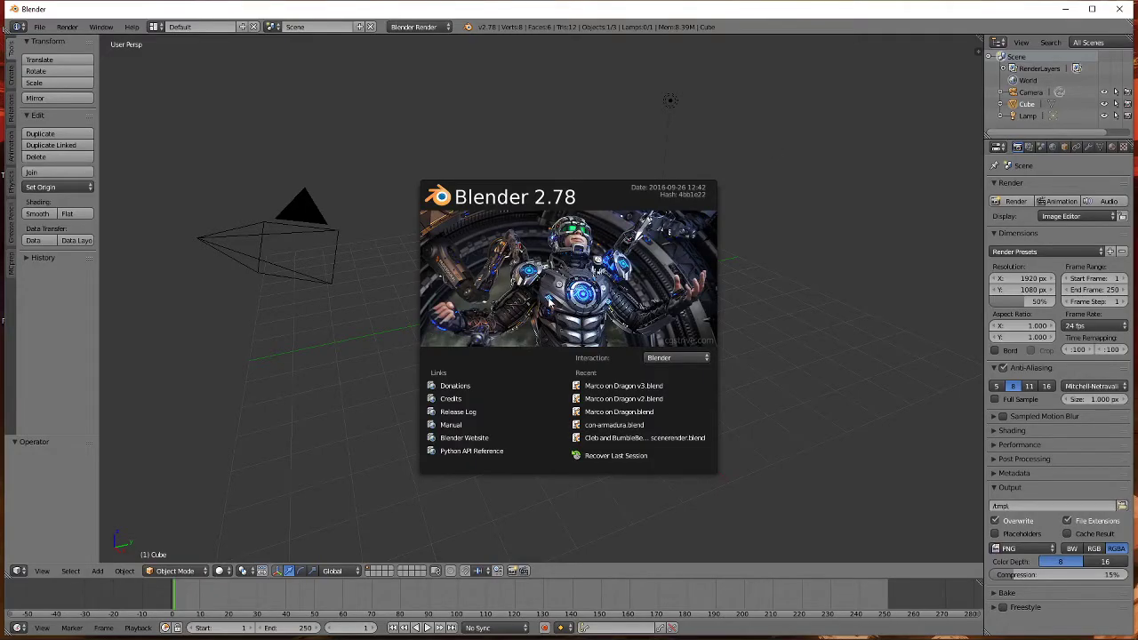
click(816, 218)
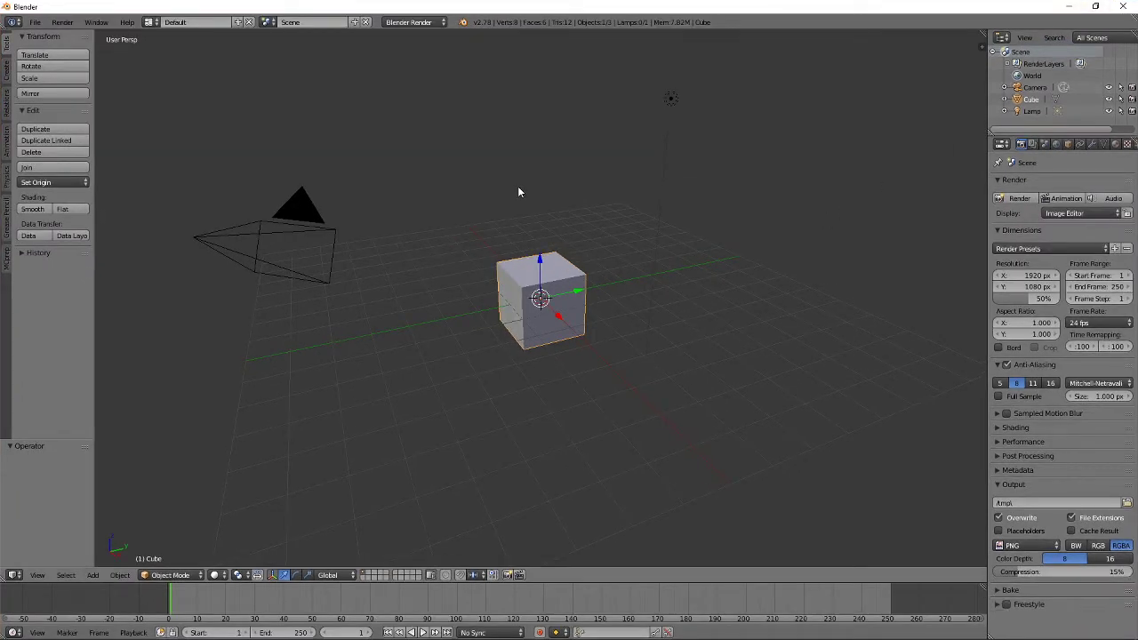
Delete the default cube and the lamp from the scene.
middle_drag(518, 219, 563, 301)
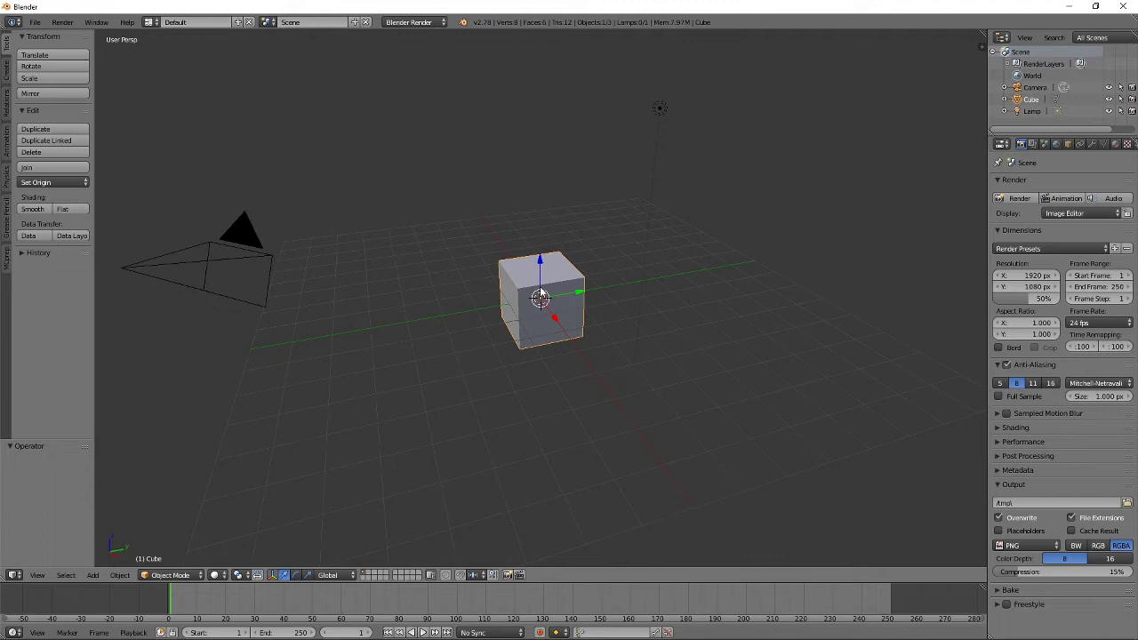
key(x)
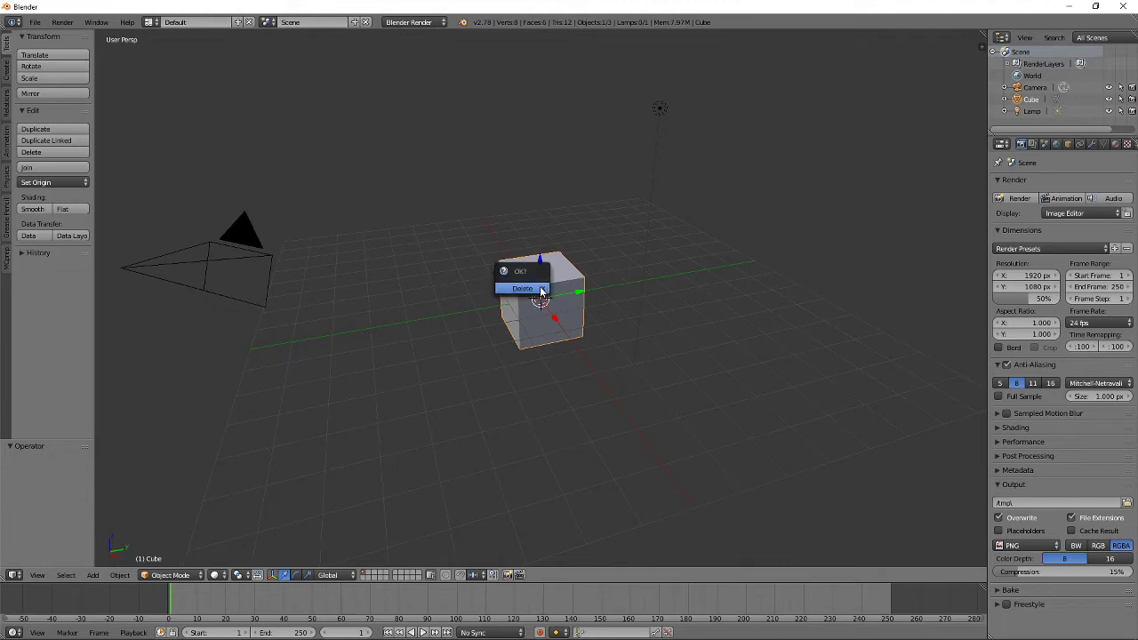
click(540, 296)
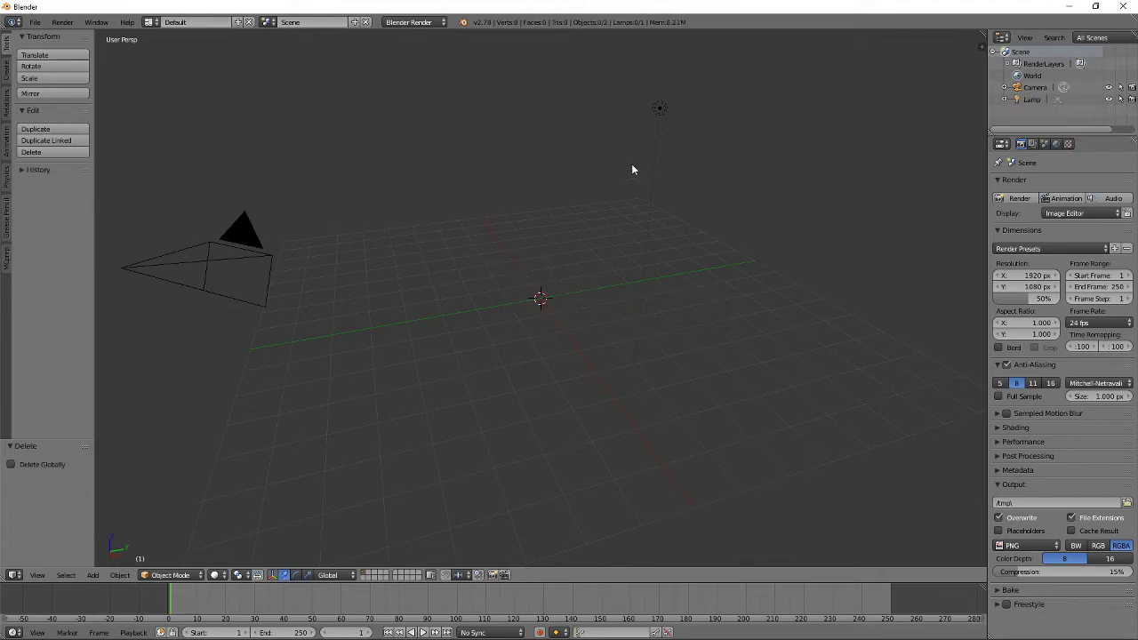
click(661, 110)
key(x)
click(660, 110)
Look around the scene's grid and camera by orbiting, panning and using walk navigation.
mouse_move(551, 186)
middle_down()
mouse_move(614, 188)
mouse_move(536, 180)
mouse_move(572, 186)
mouse_move(556, 192)
middle_up()
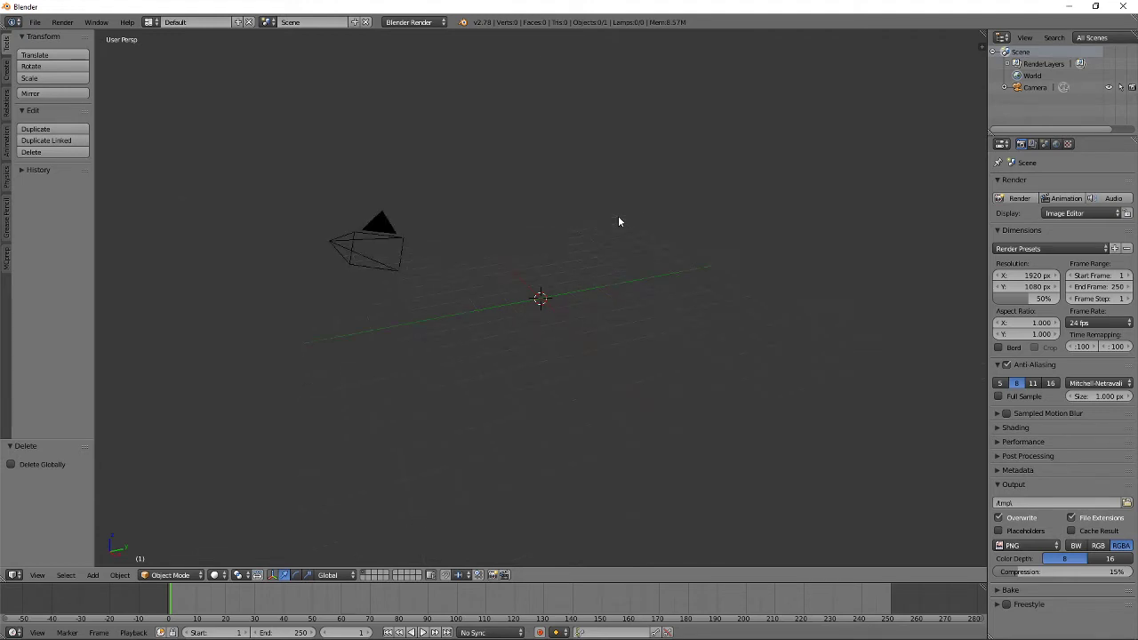
mouse_move(601, 278)
middle_down()
mouse_move(518, 228)
mouse_move(642, 237)
mouse_move(509, 228)
mouse_move(640, 258)
mouse_move(614, 269)
mouse_move(655, 258)
mouse_move(616, 266)
middle_up()
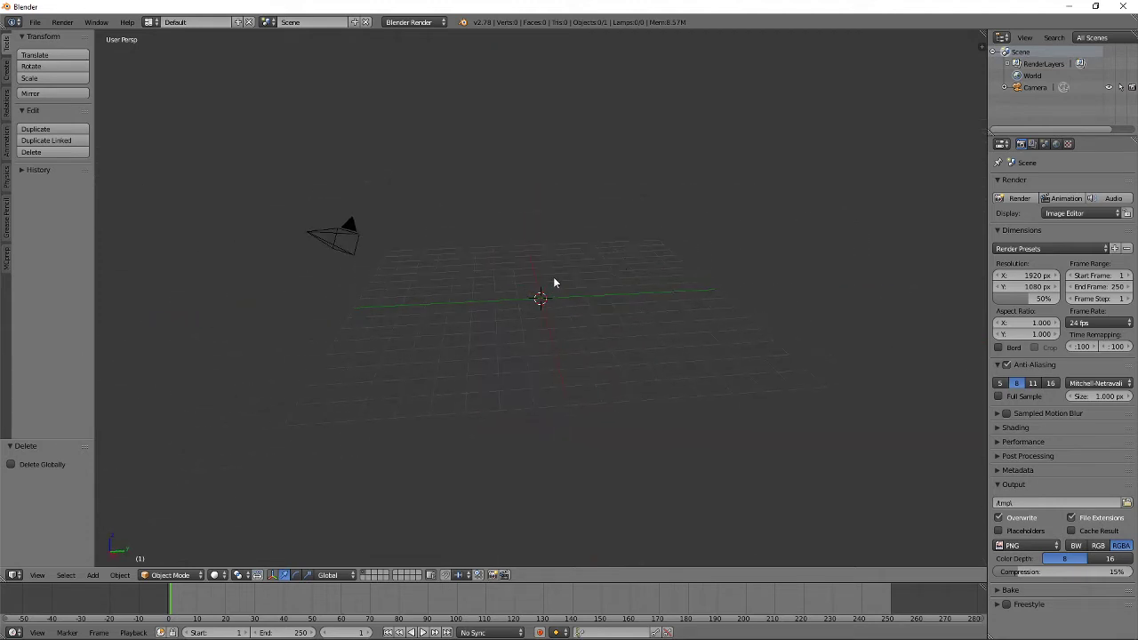
middle_drag(462, 266, 459, 294)
middle_drag(581, 343, 658, 359)
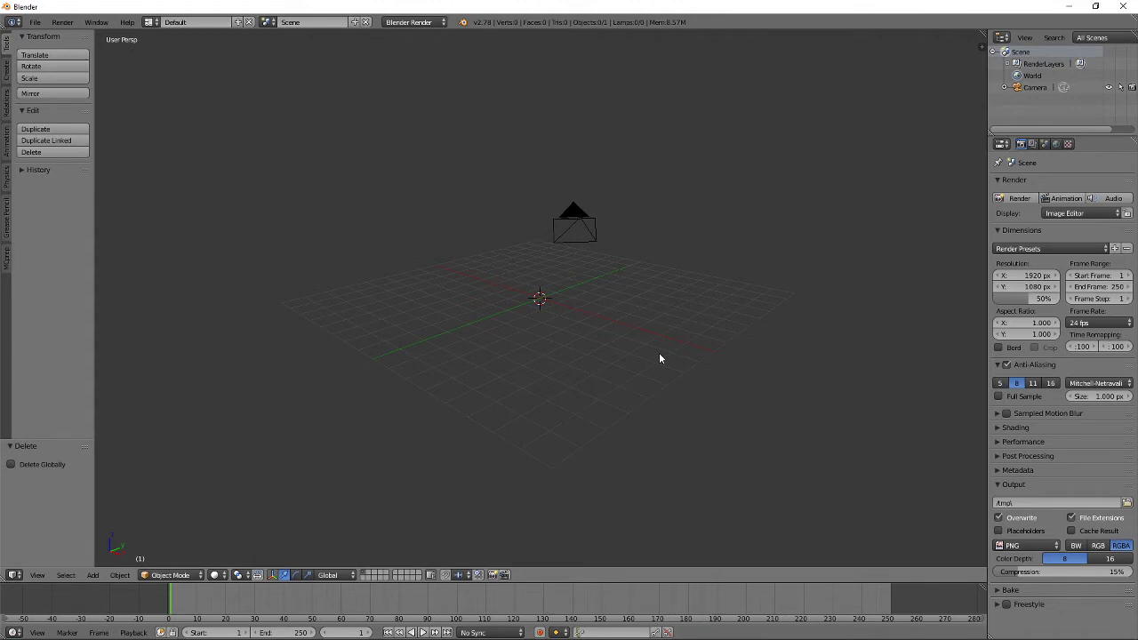
key(shift+f)
key(w)
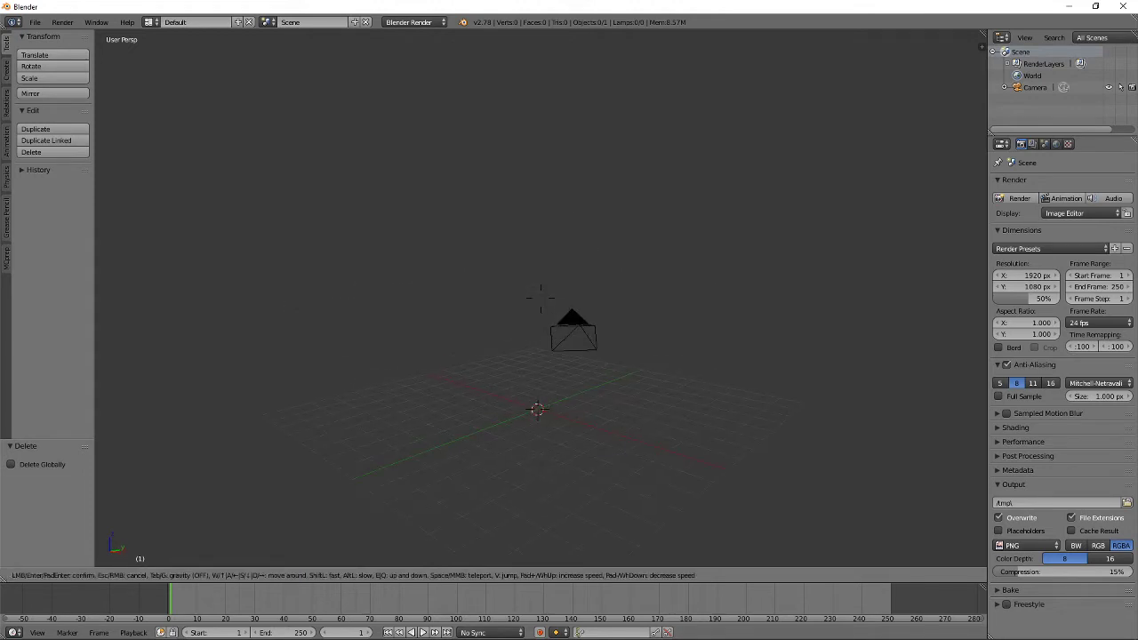
key(w)
key(s)
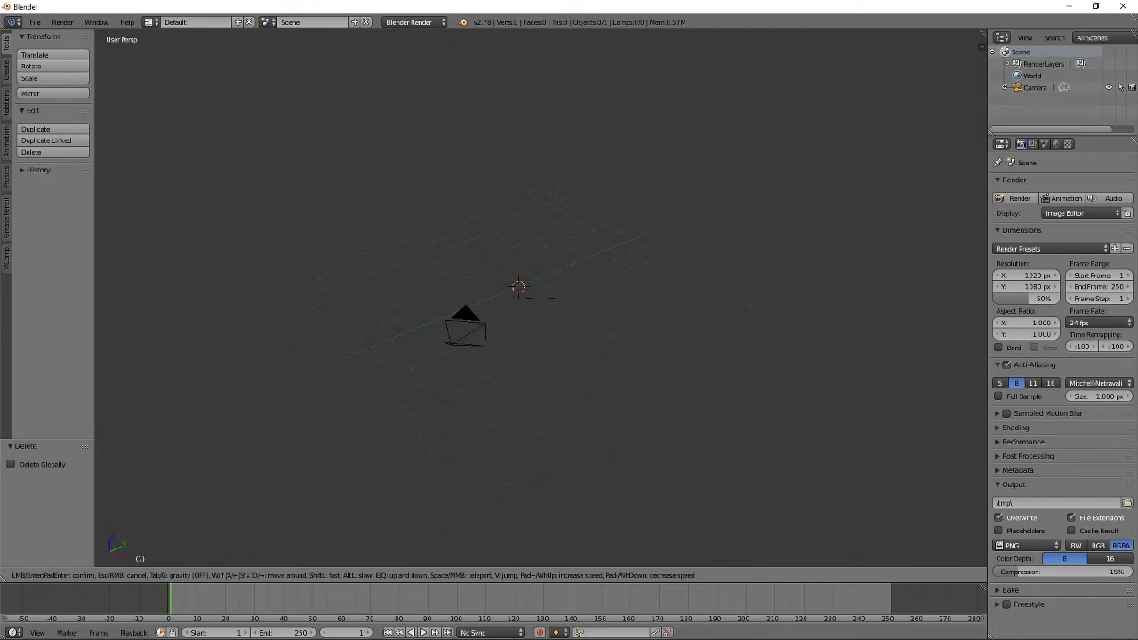
click(550, 297)
middle_drag(597, 296, 569, 291)
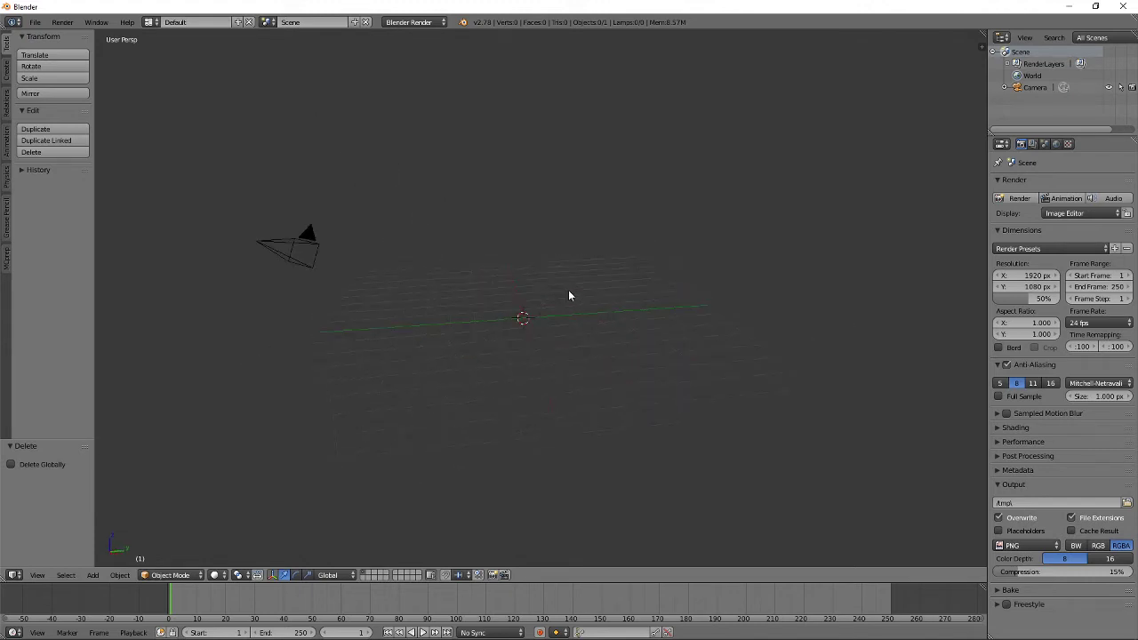
shift+middle_drag(487, 284, 537, 286)
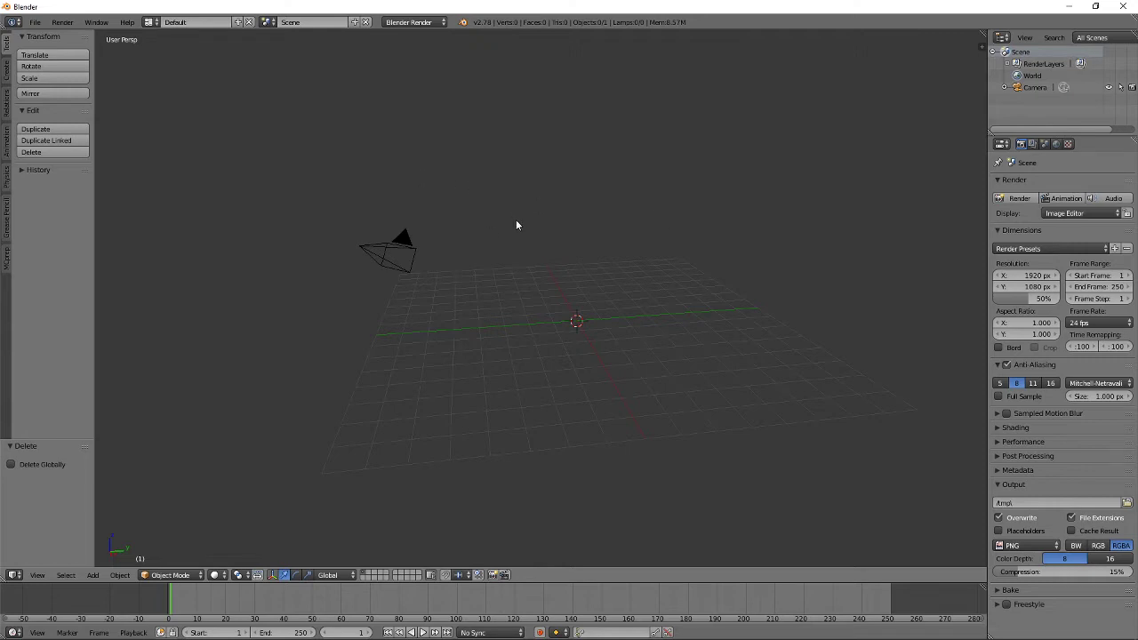
Switch the render engine to Cycles Render.
click(419, 22)
click(420, 64)
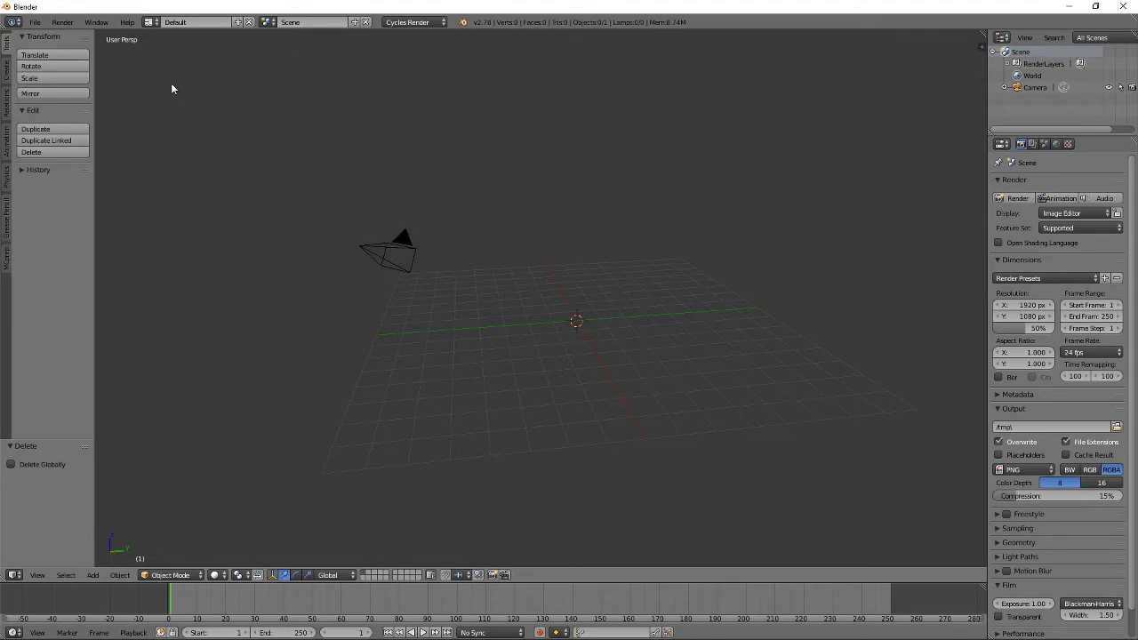
In the System user preferences, keep Mipmaps and GPU Mipmap Generation disabled, save the user settings and close the preferences.
click(37, 24)
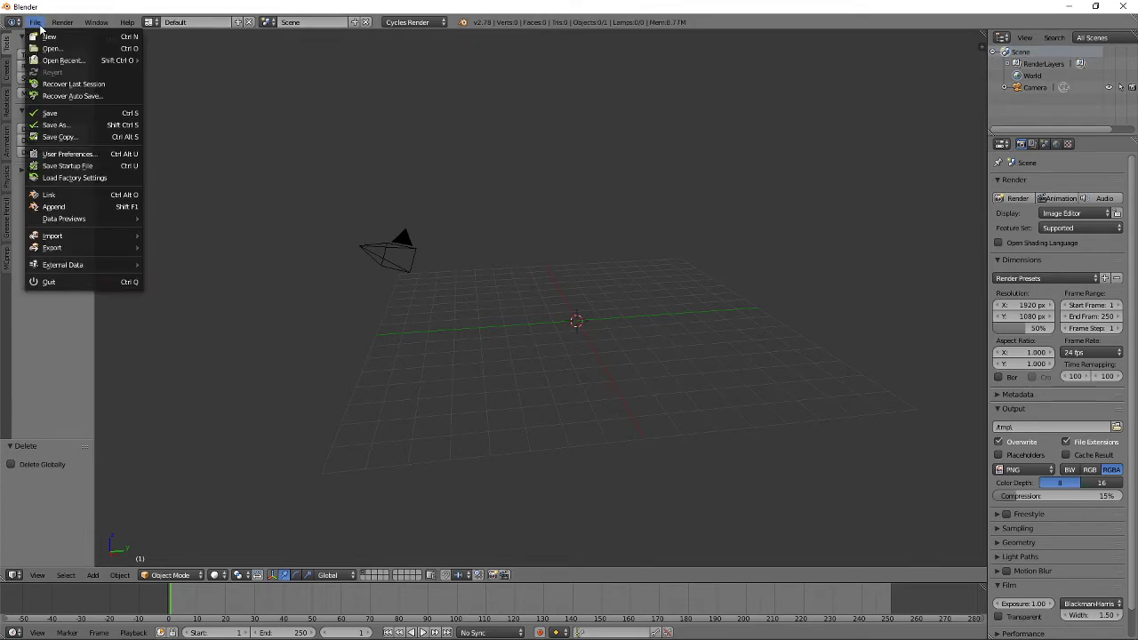
click(74, 156)
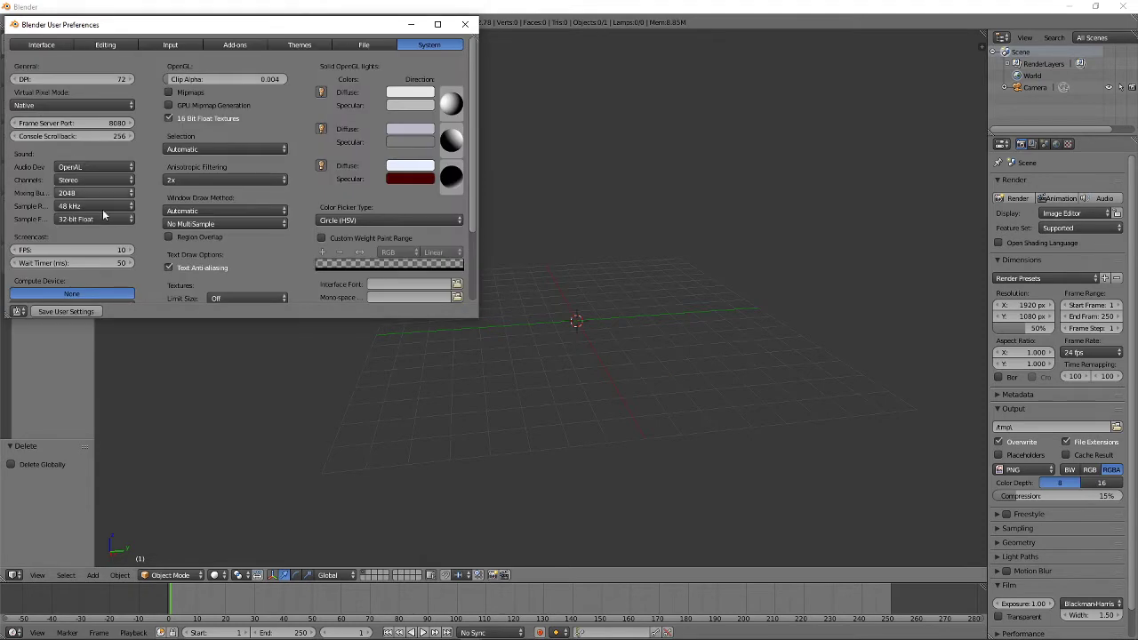
click(383, 47)
click(414, 47)
click(184, 108)
click(184, 109)
click(186, 91)
click(186, 92)
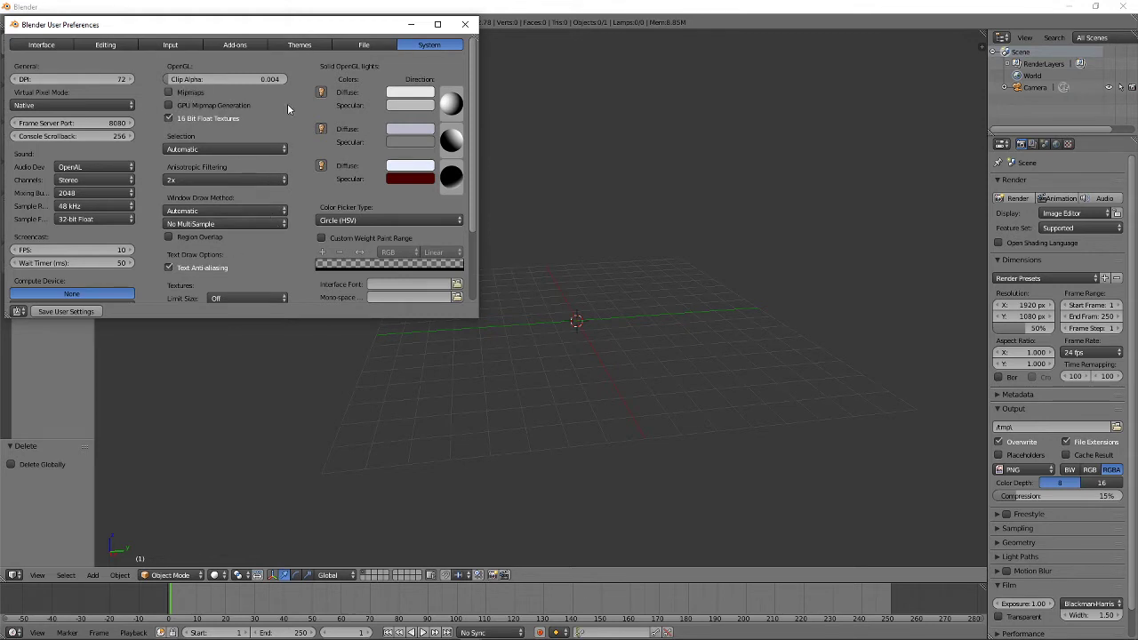
click(96, 312)
click(465, 24)
middle_drag(417, 336, 497, 308)
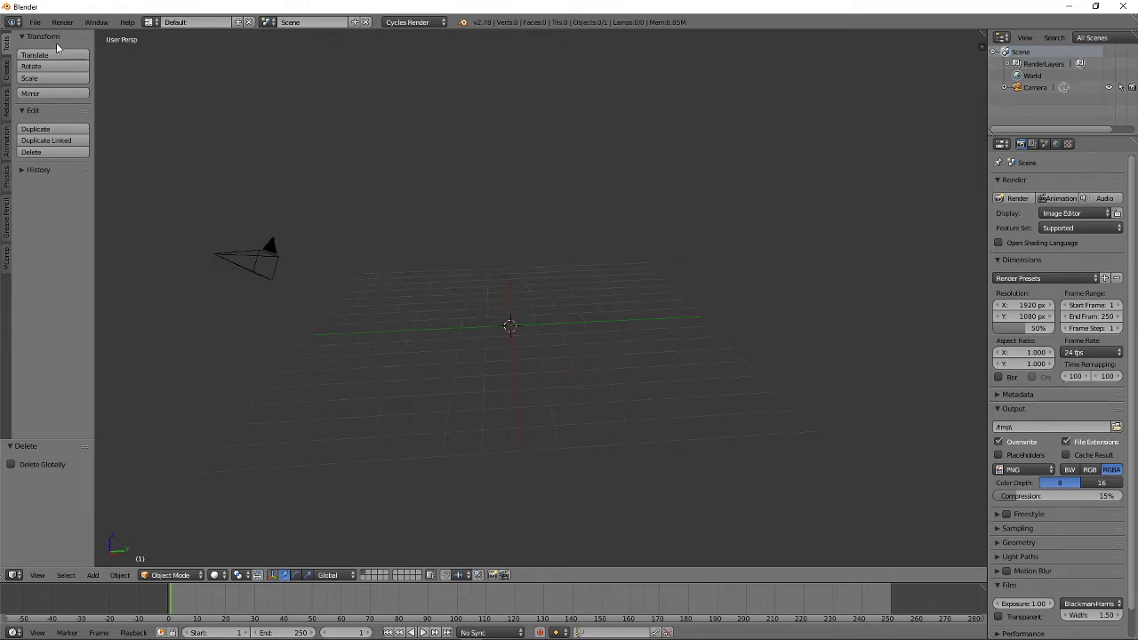
Start appending from a library file and browse to the Plasma Minecraft folder inside the bookmarked Blender Stuff folder.
click(36, 23)
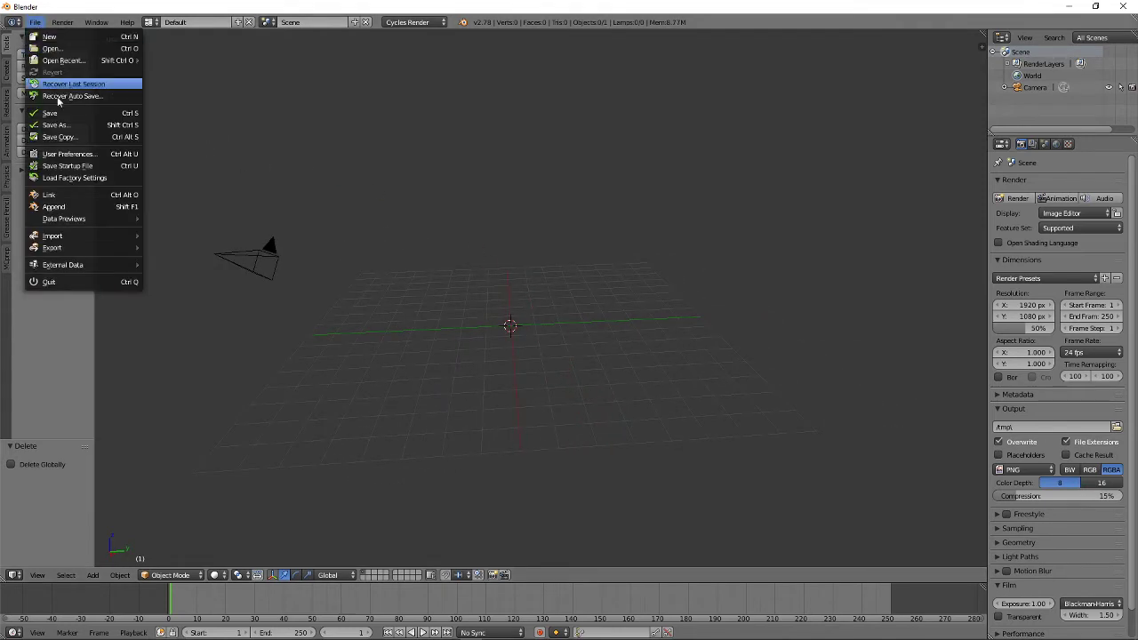
click(35, 27)
click(35, 25)
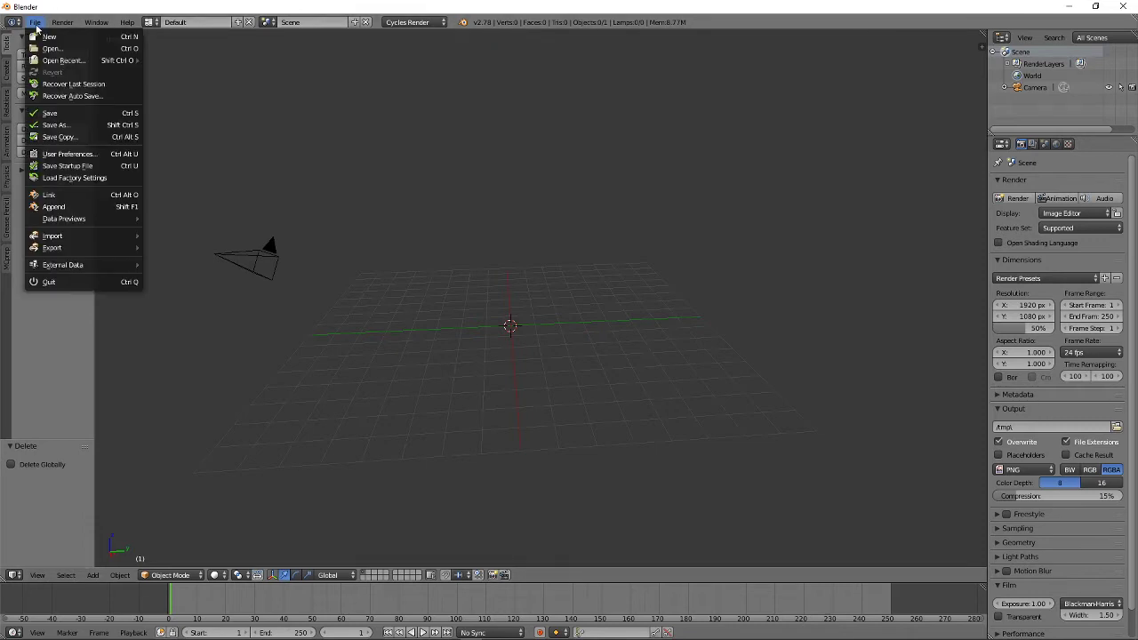
click(73, 207)
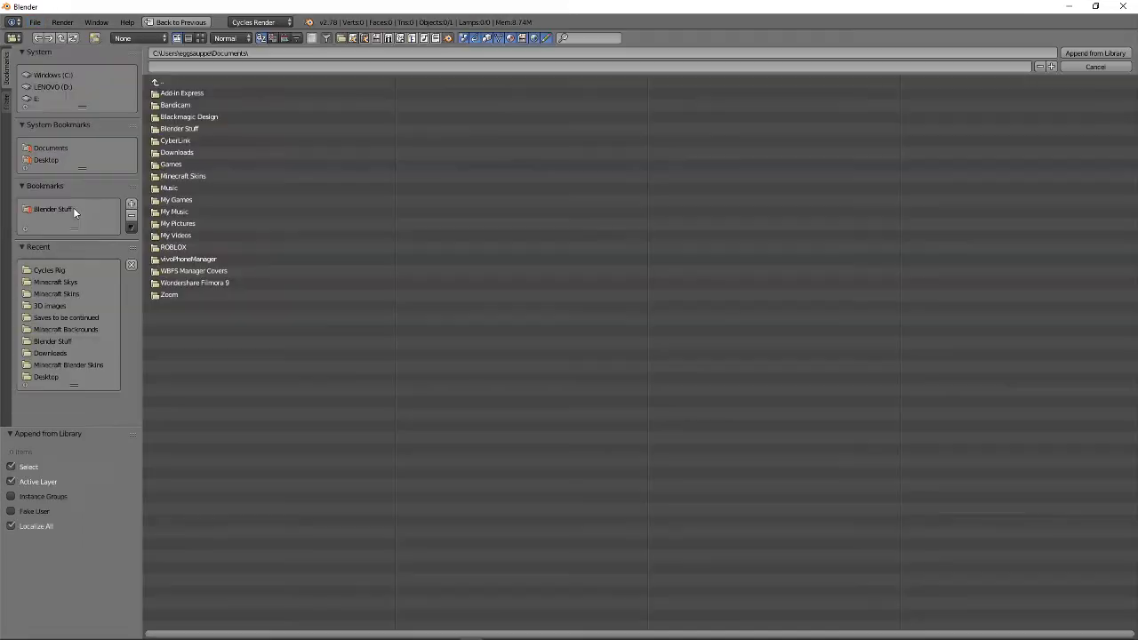
click(75, 211)
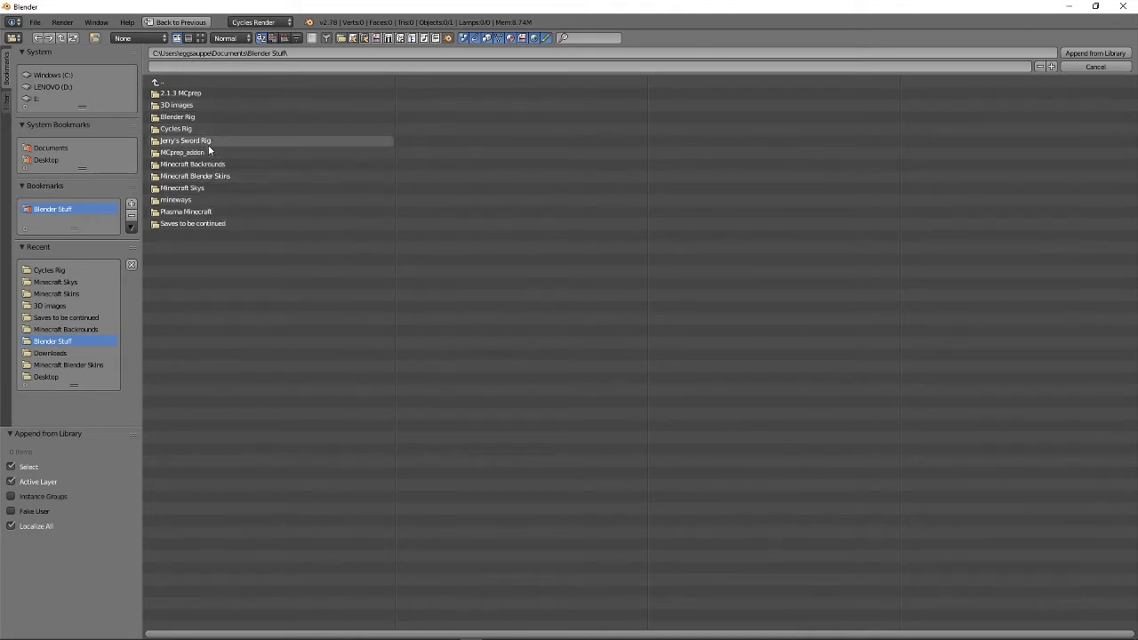
click(213, 212)
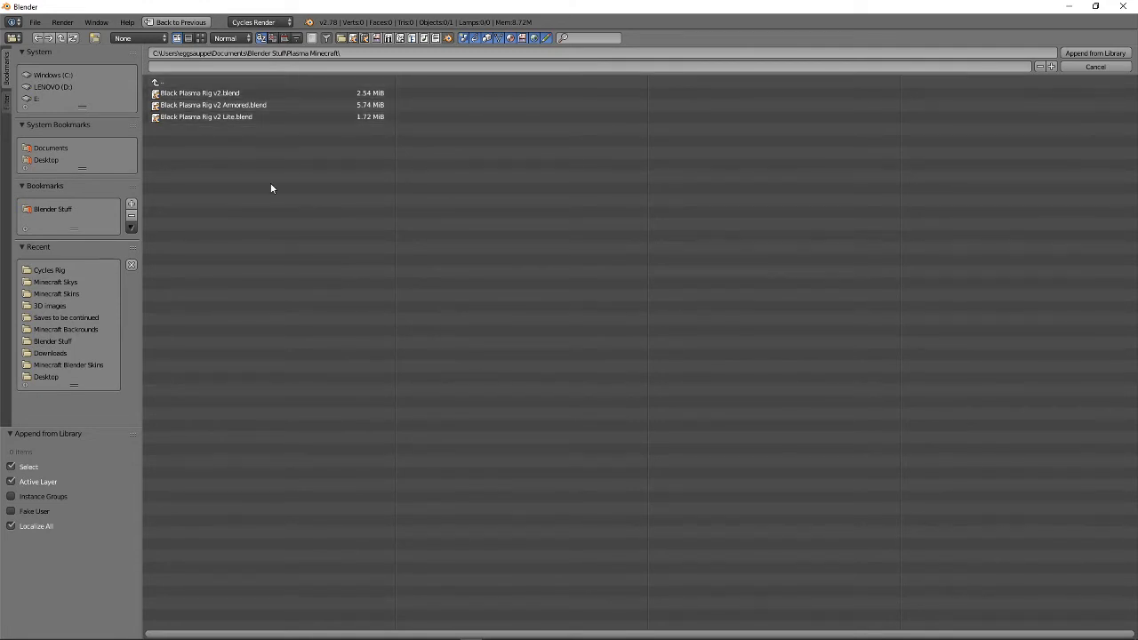
Append every item in the Object category of Black Plasma Rig v2.blend to the scene.
click(233, 92)
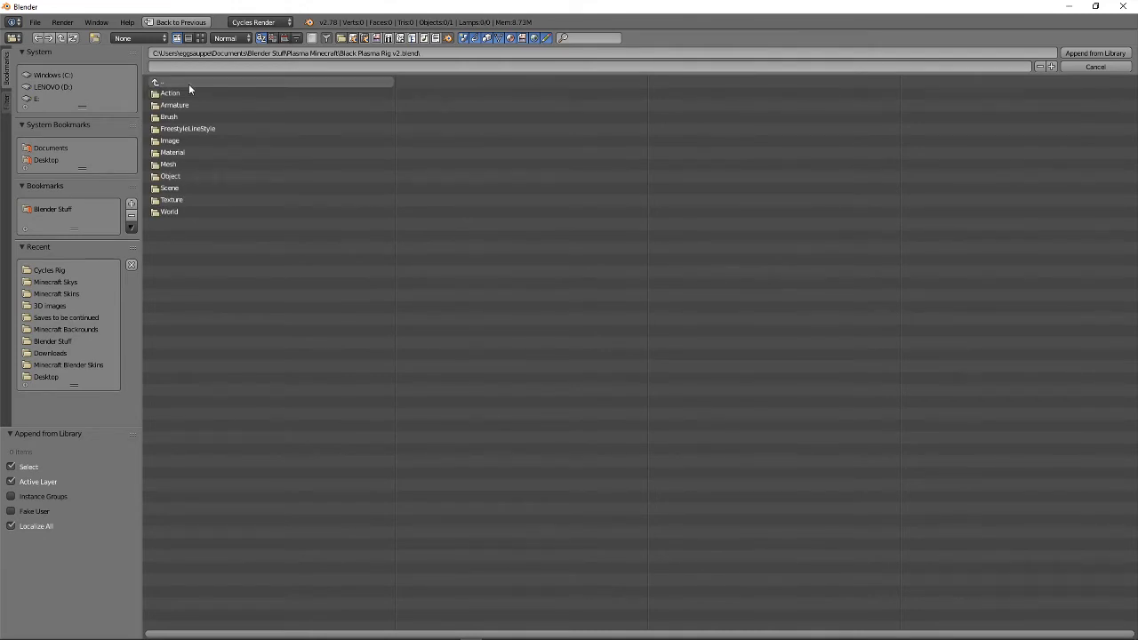
click(189, 82)
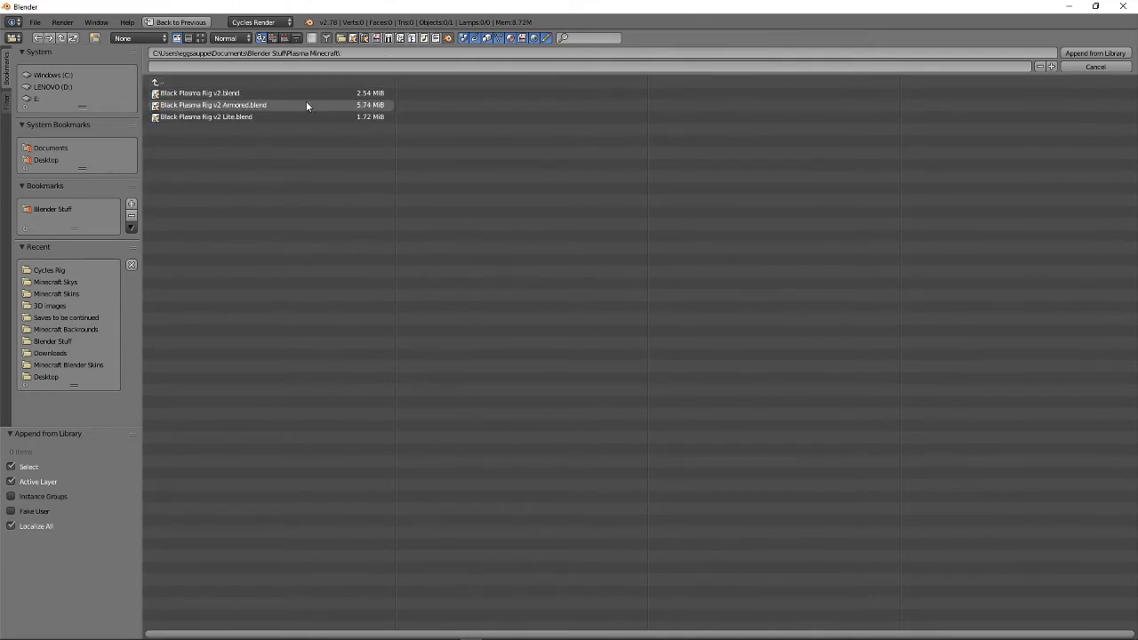
click(249, 93)
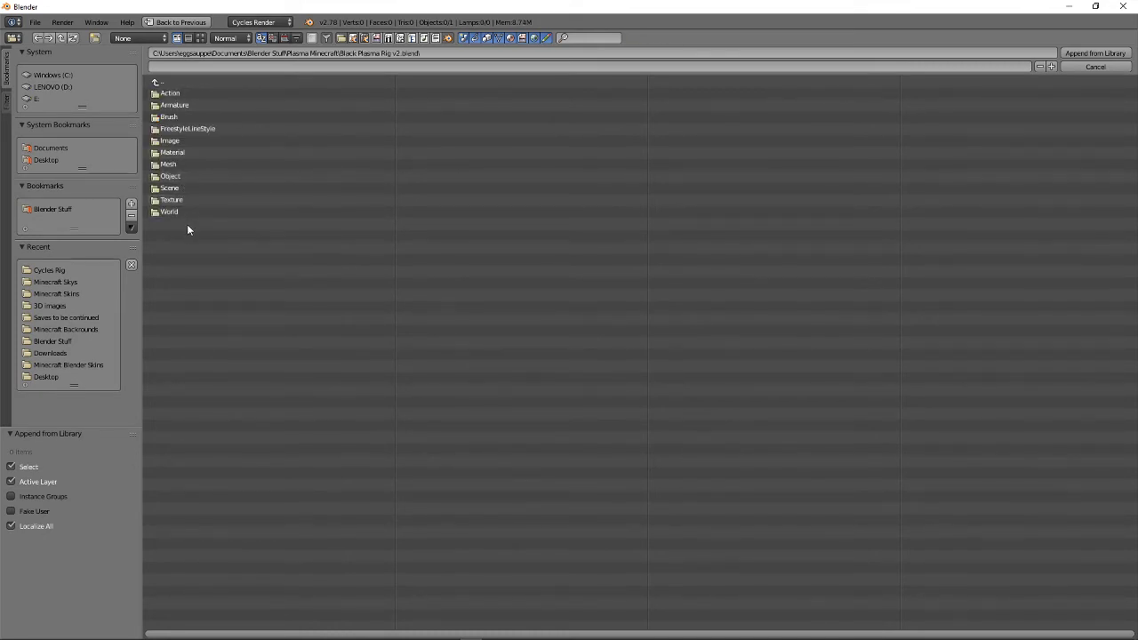
click(193, 179)
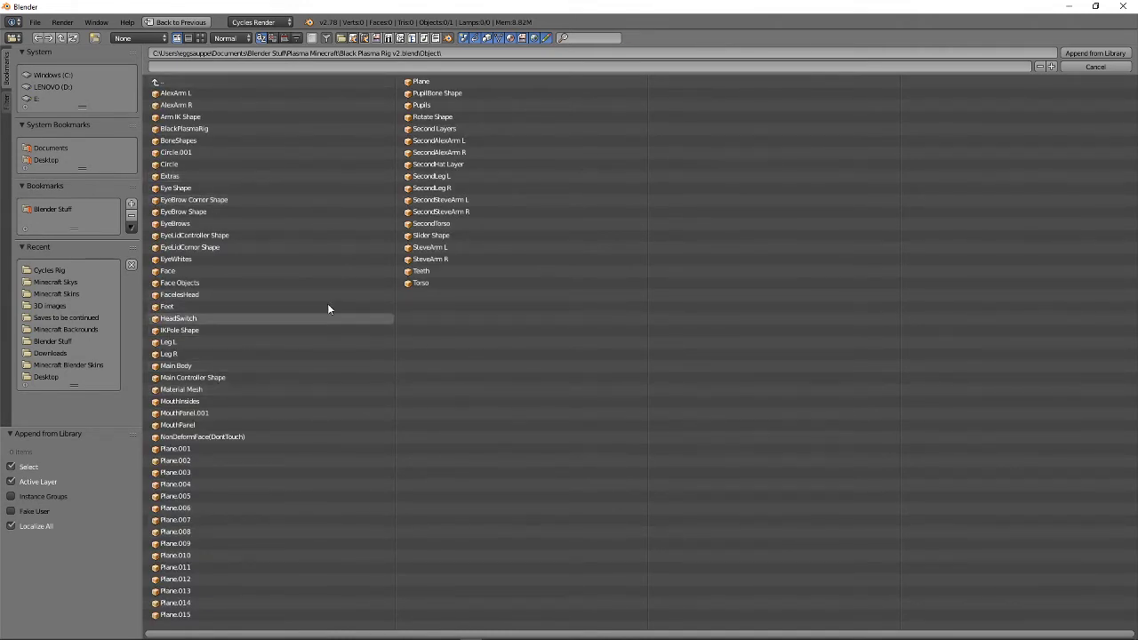
key(a)
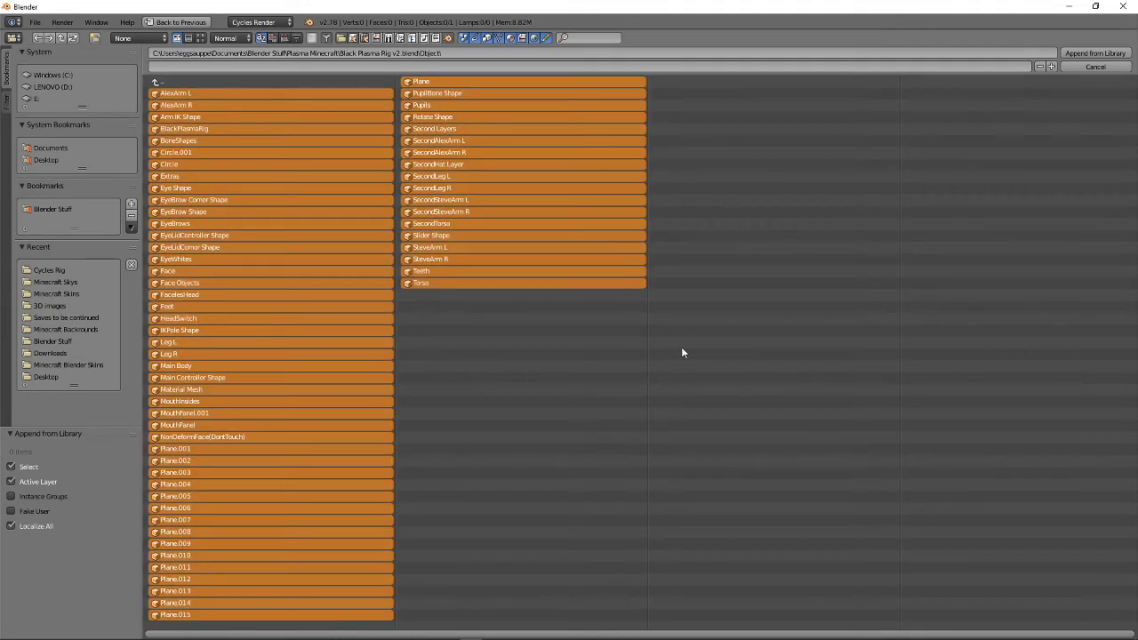
click(1091, 54)
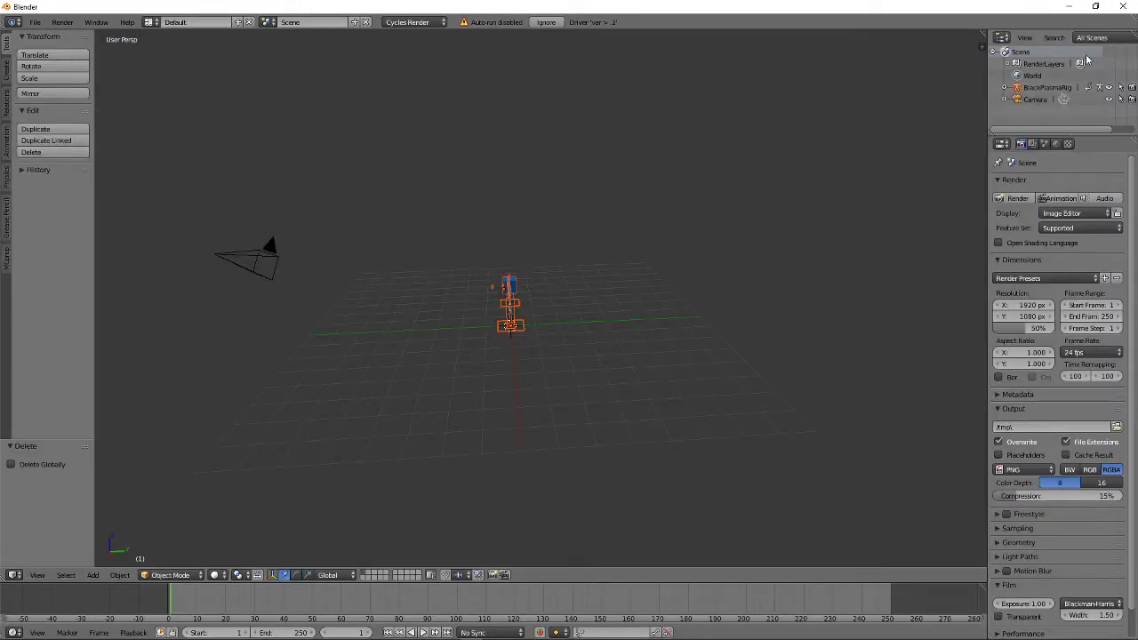
Examine the appended character rig from the front and close up, including its bones and facial controls.
middle_drag(550, 313, 674, 318)
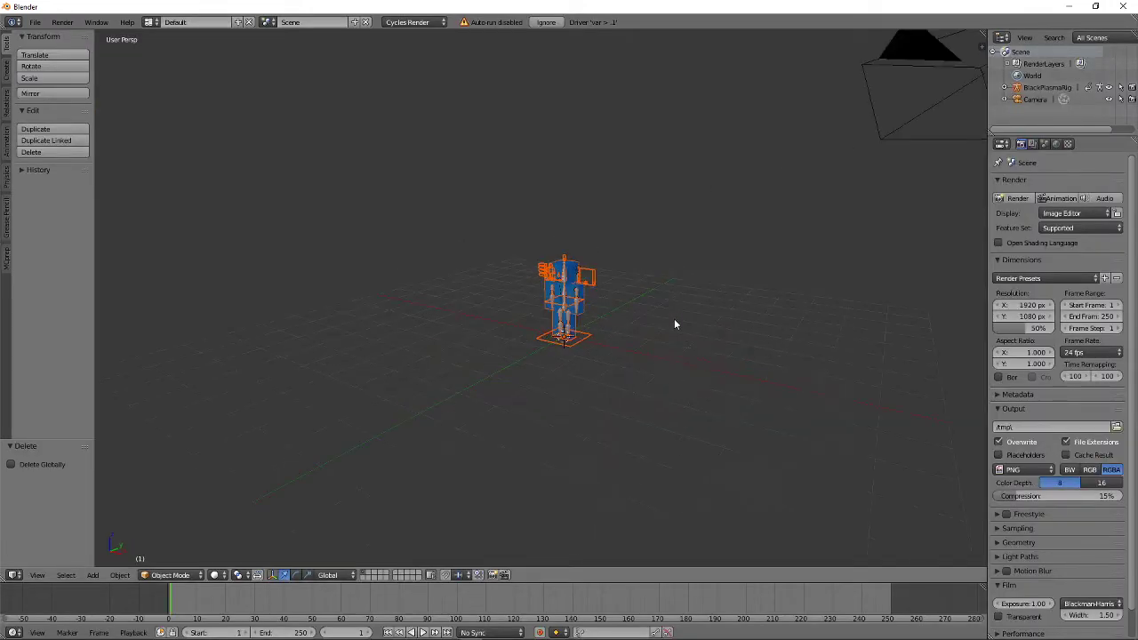
scroll(678, 324, up, 6)
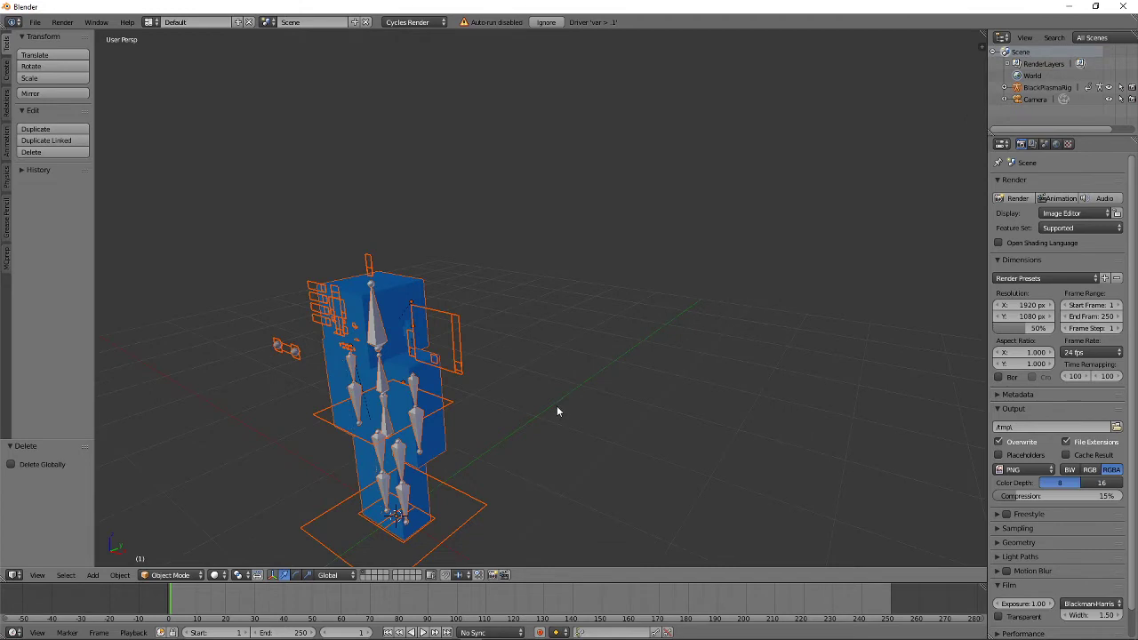
middle_drag(652, 367, 711, 338)
scroll(620, 400, up, 3)
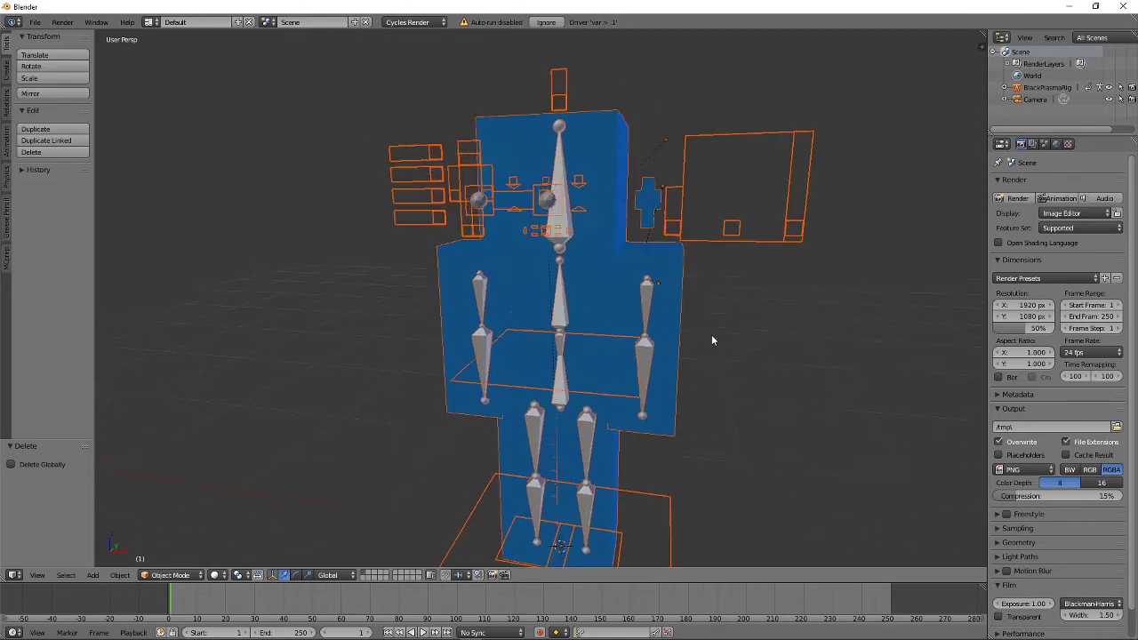
scroll(688, 353, up, 1)
scroll(688, 353, up, 4)
middle_drag(690, 269, 694, 299)
scroll(693, 299, up, 4)
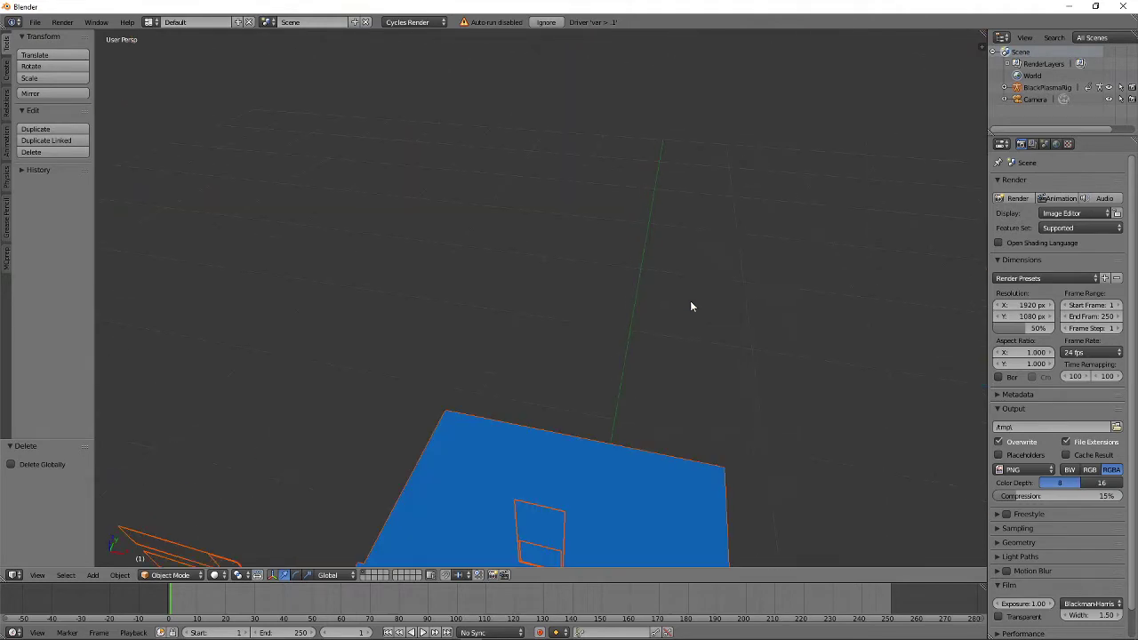
scroll(690, 293, down, 5)
scroll(691, 267, up, 3)
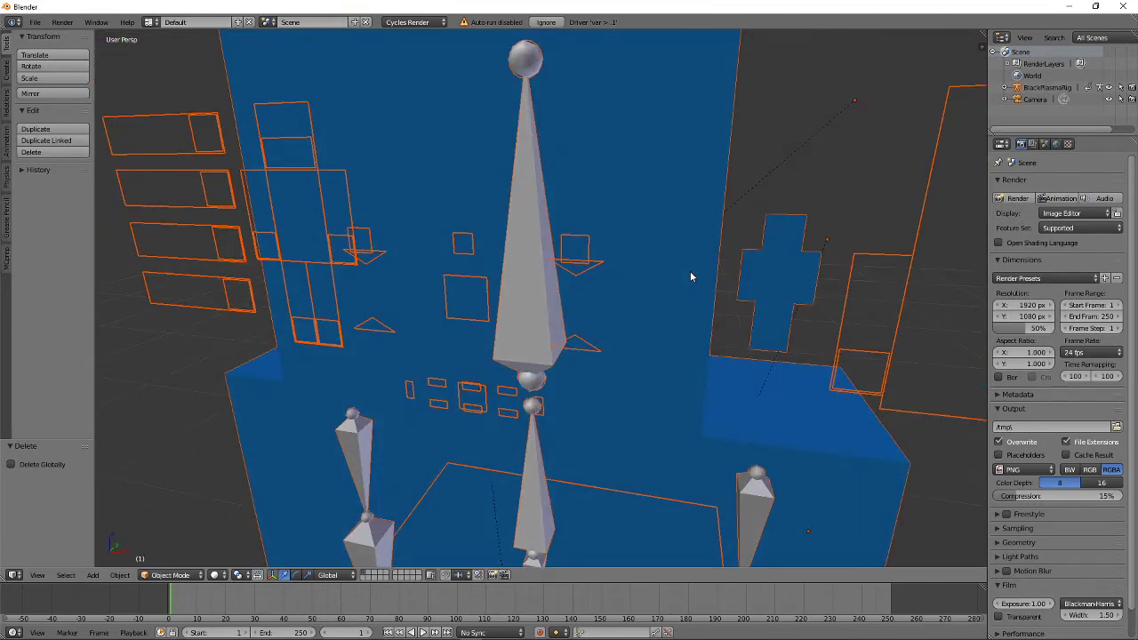
scroll(688, 293, down, 5)
middle_drag(693, 343, 651, 356)
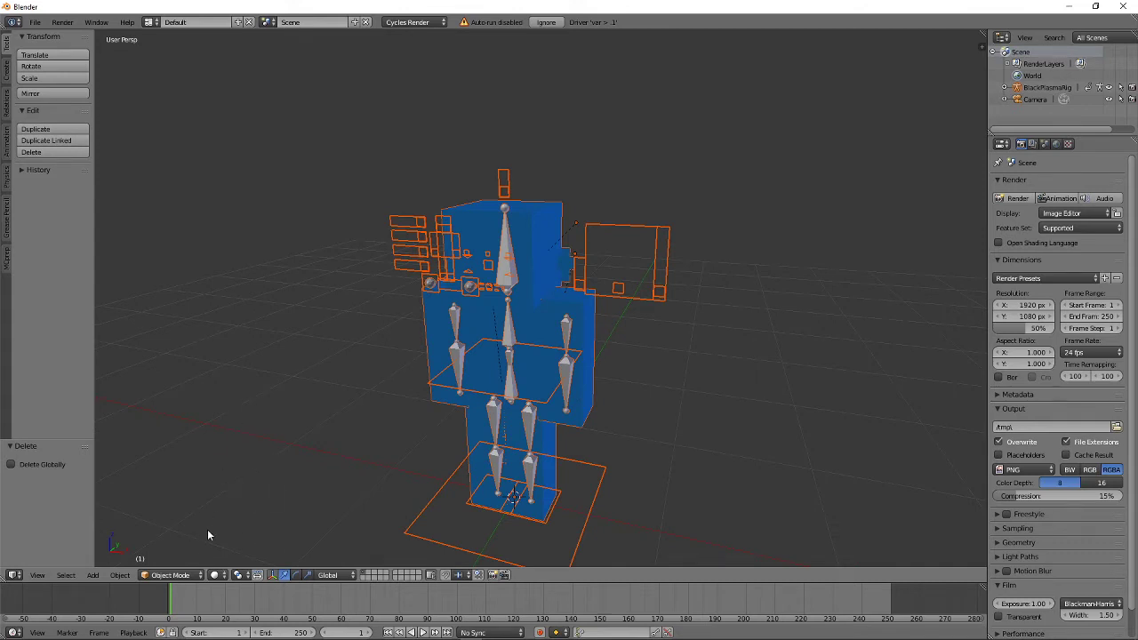
Switch the viewport shading to Material so the character's skin is displayed, and bring its face and upper body into view.
click(218, 575)
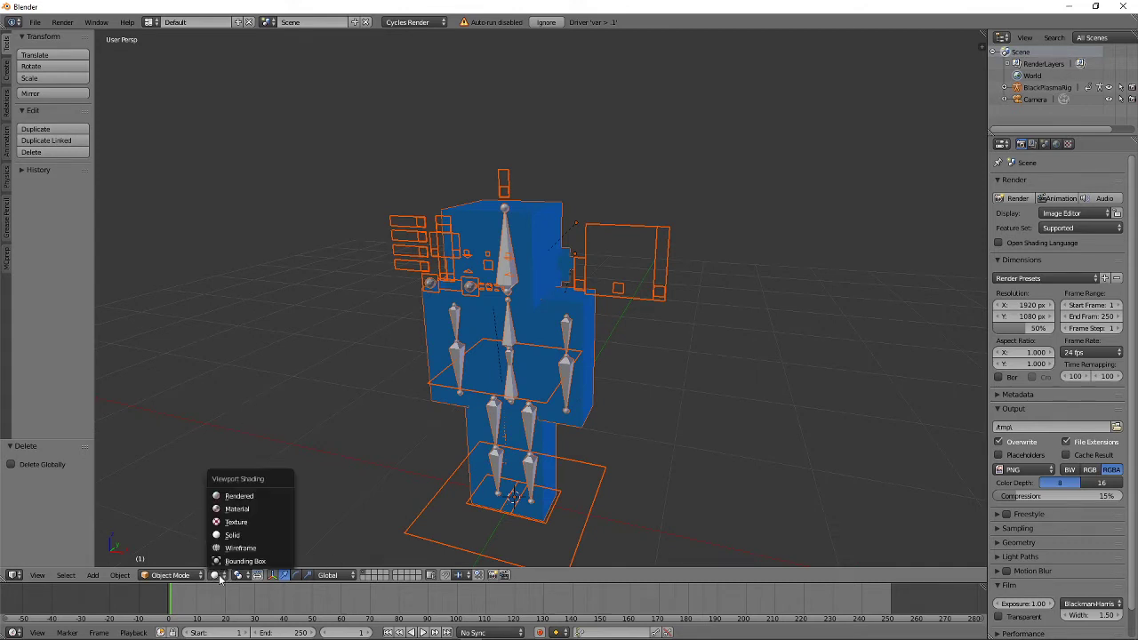
click(233, 514)
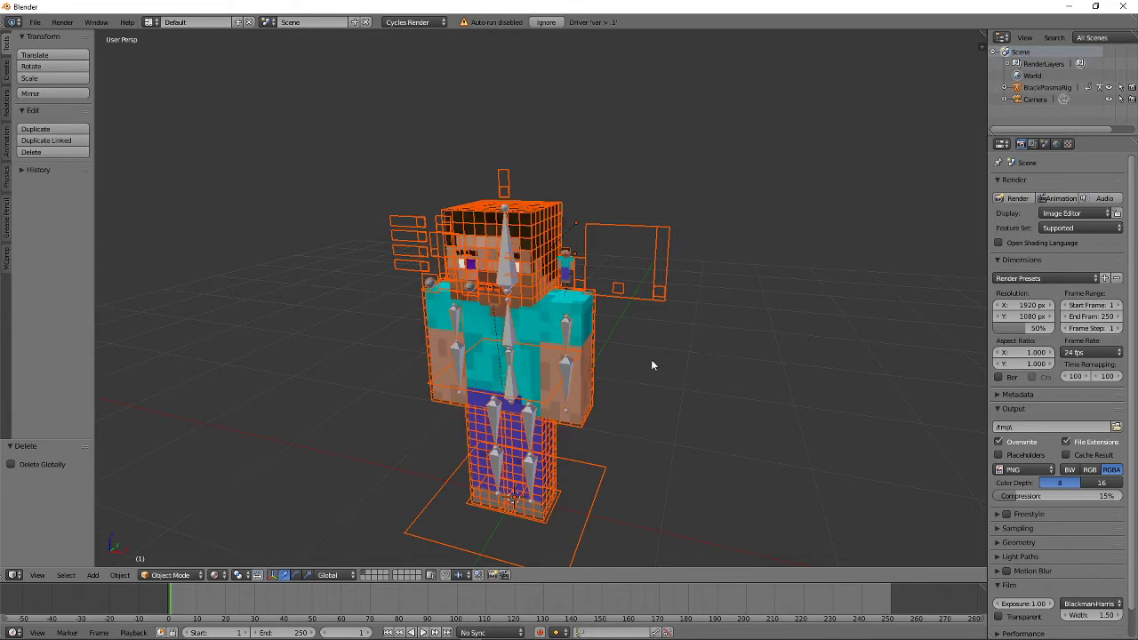
middle_drag(661, 397, 578, 330)
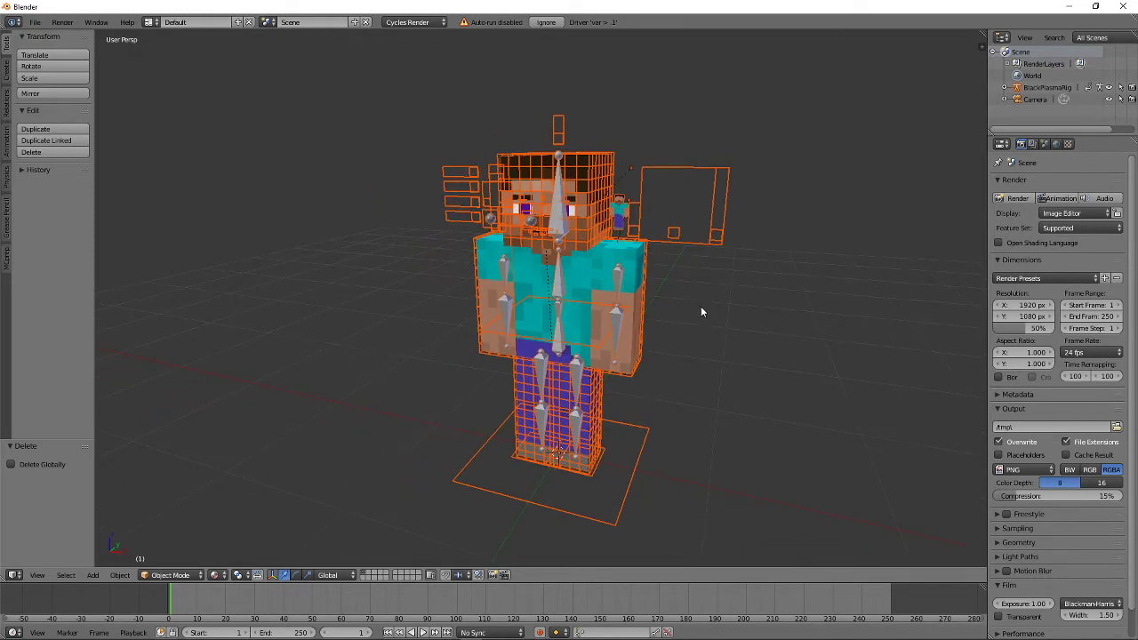
middle_drag(701, 312, 665, 299)
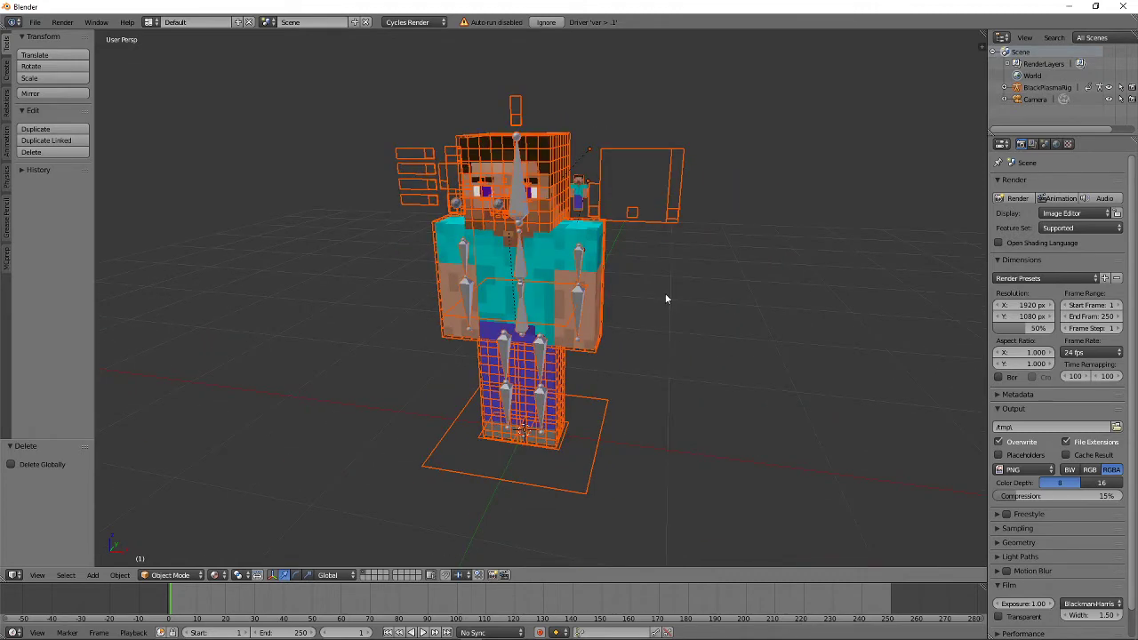
scroll(676, 296, up, 4)
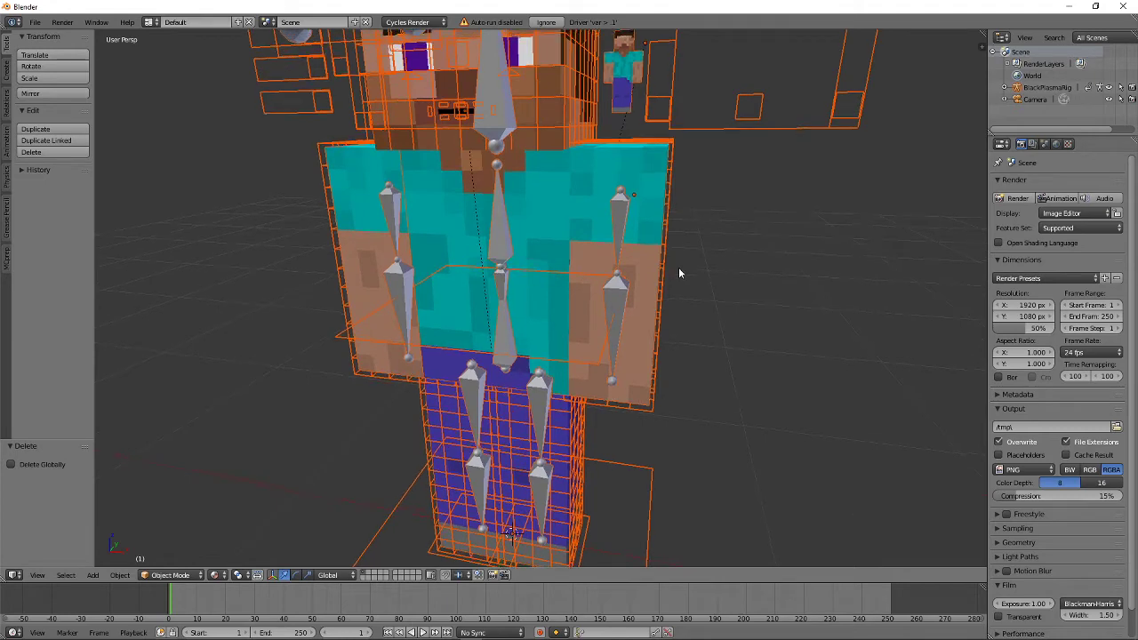
middle_drag(678, 274, 690, 338)
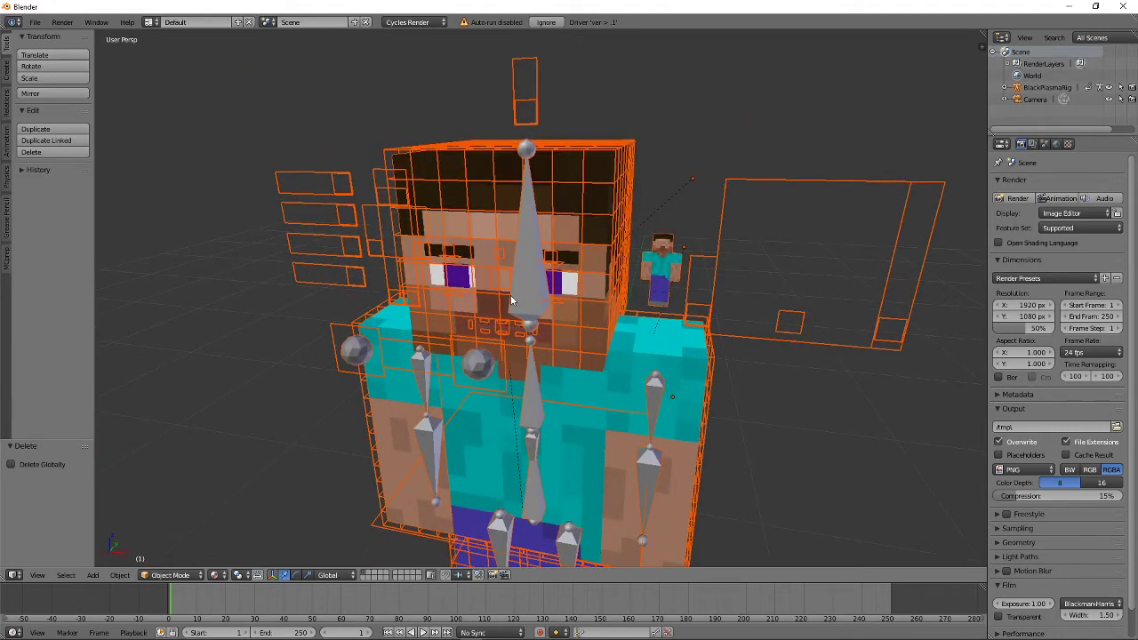
middle_drag(558, 265, 571, 266)
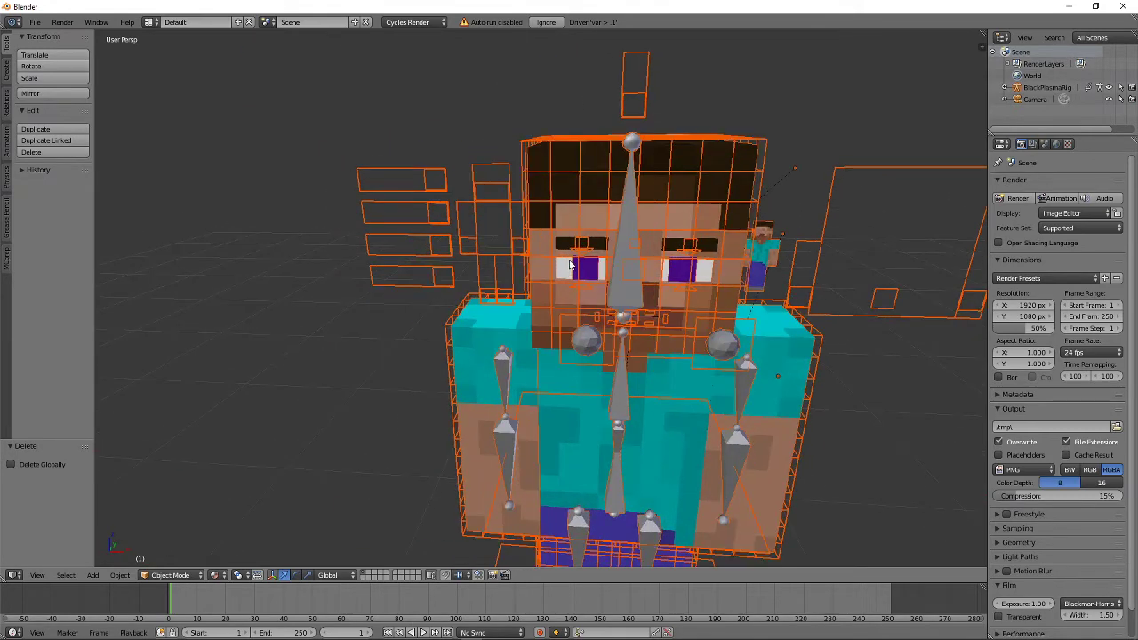
Select the BlackPlasmaRig armature, widen the outliner and properties area, and put the armature into Pose Mode.
right_click(638, 105)
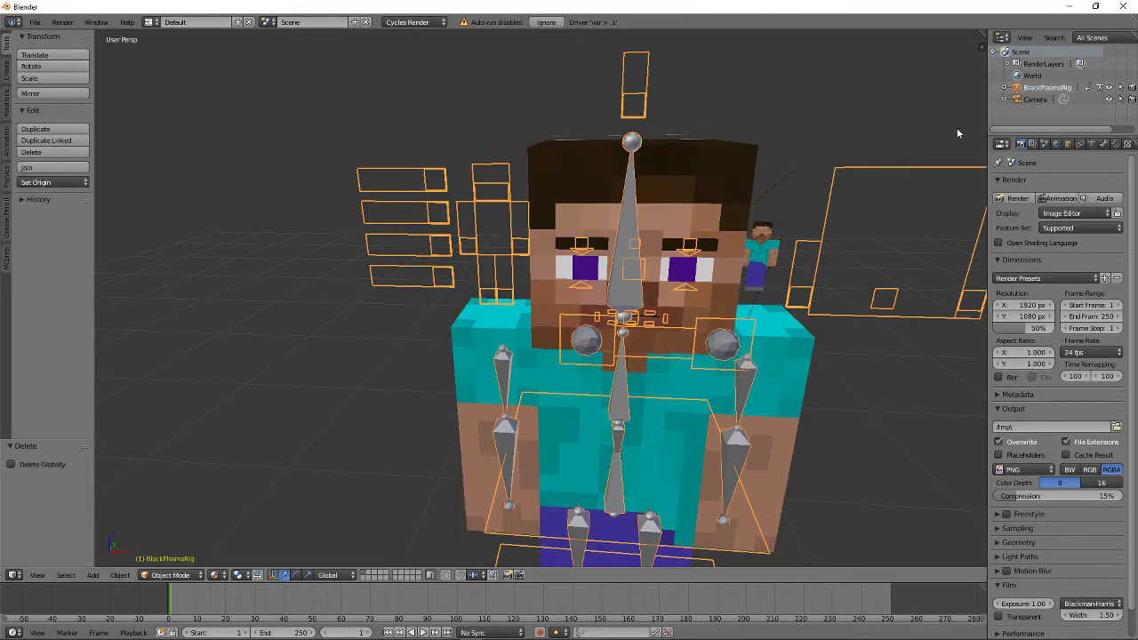
drag(985, 124, 957, 124)
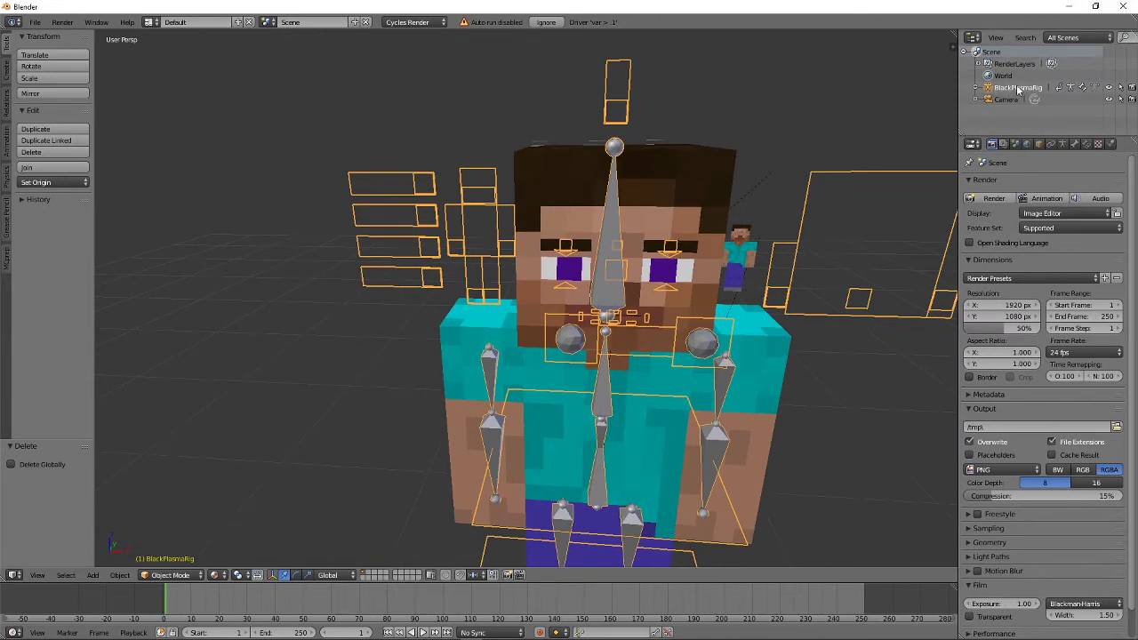
click(1074, 86)
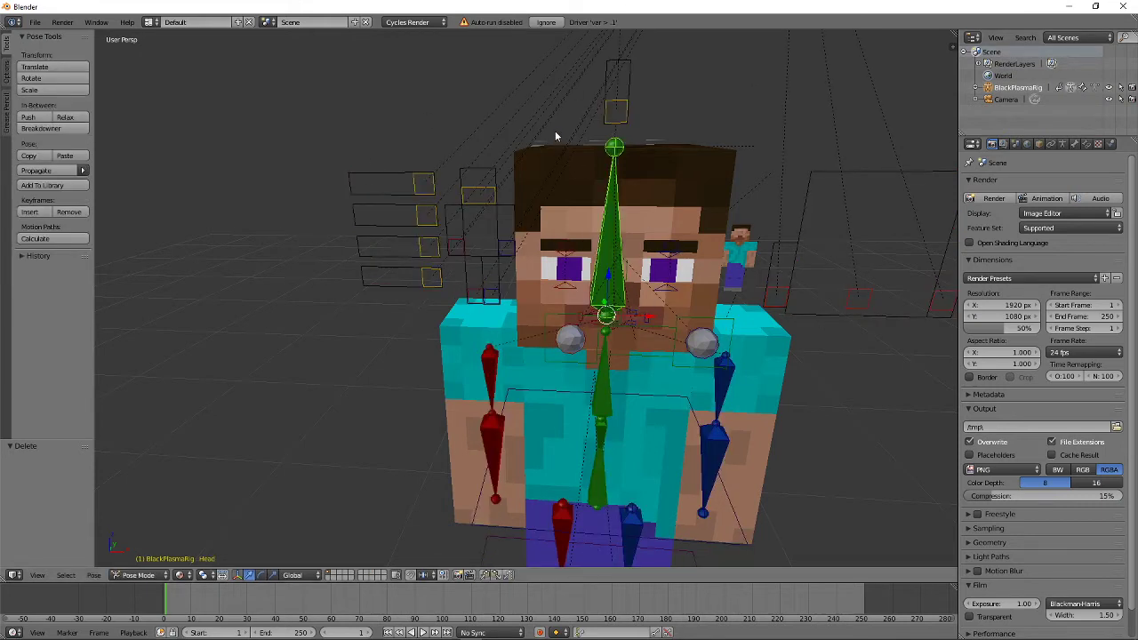
Move the FaceOff slider bone beside the head up by about 0.11 to turn off the rig's face.
mouse_move(558, 133)
middle_down()
mouse_move(569, 133)
mouse_move(546, 119)
mouse_move(564, 133)
middle_up()
right_click(525, 176)
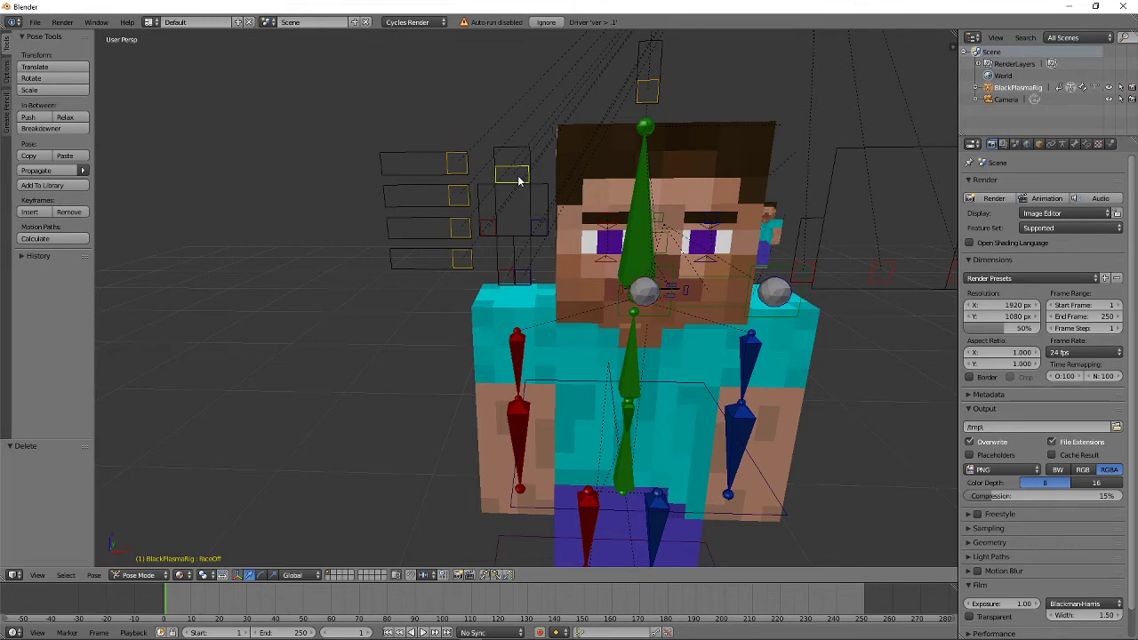
key(g)
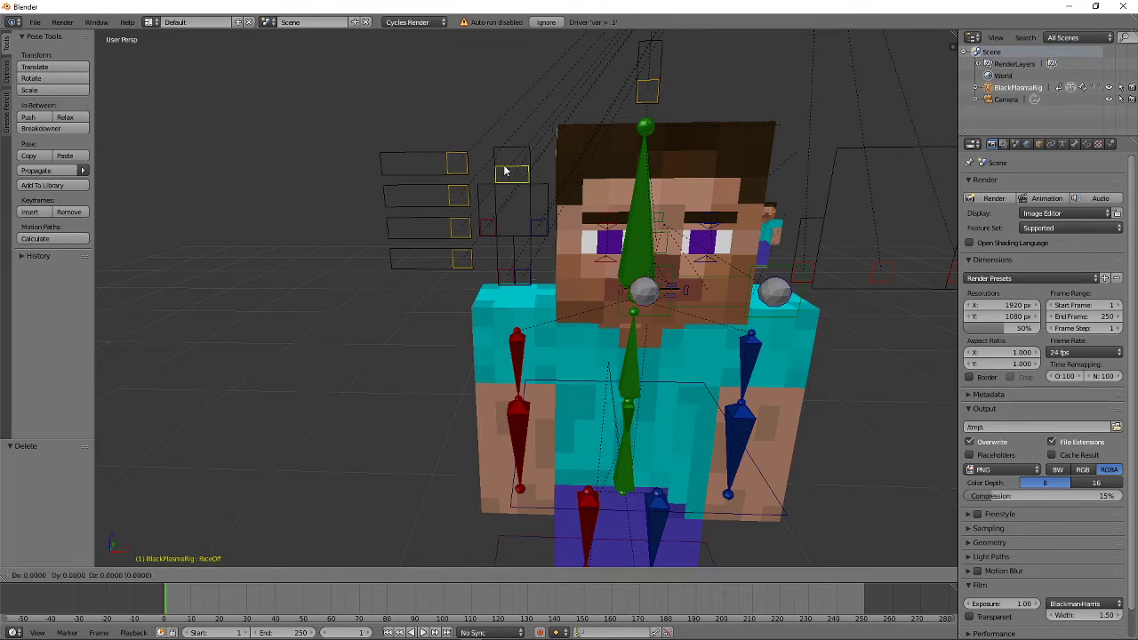
click(509, 130)
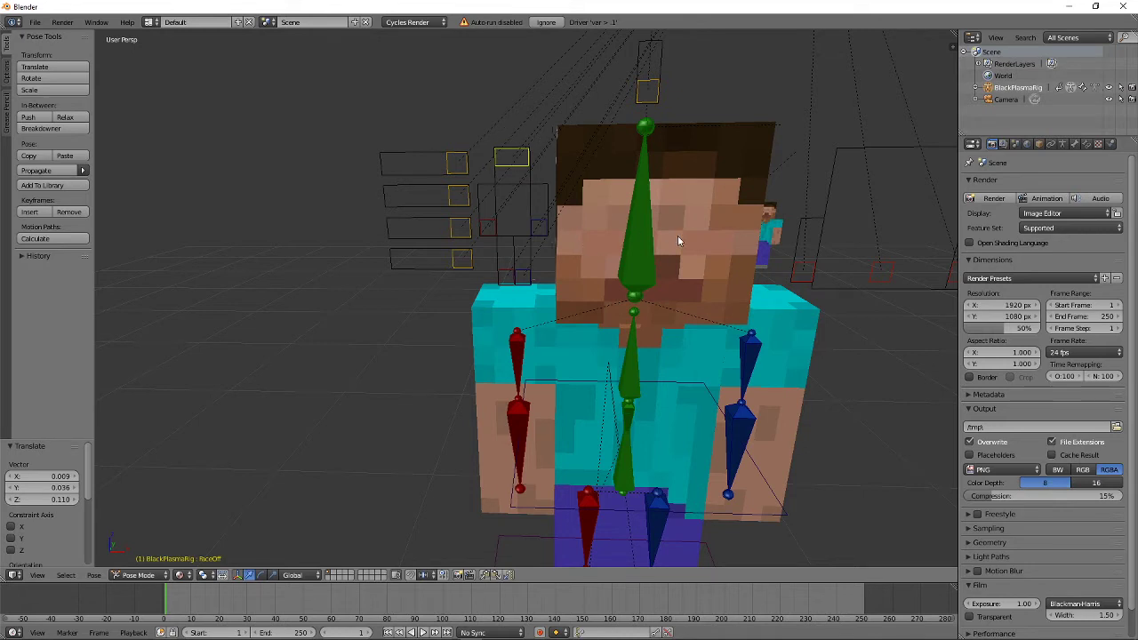
middle_drag(687, 271, 573, 195)
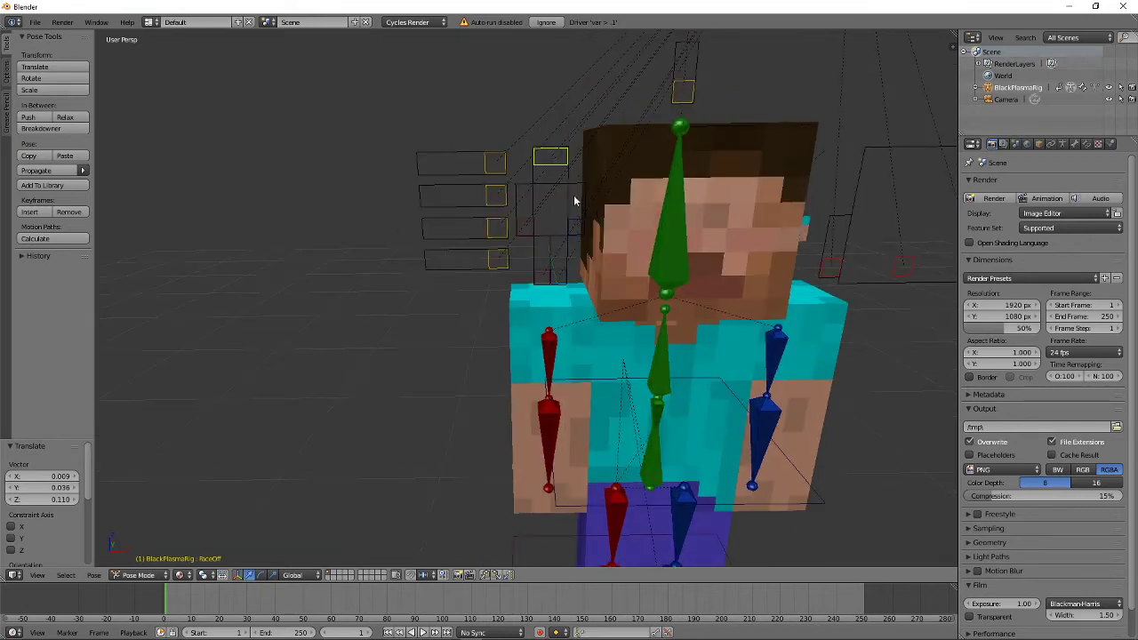
Move the No Mouth slider bone by about -0.284 in X to the opposite end of its track.
right_click(493, 166)
key(g)
click(391, 162)
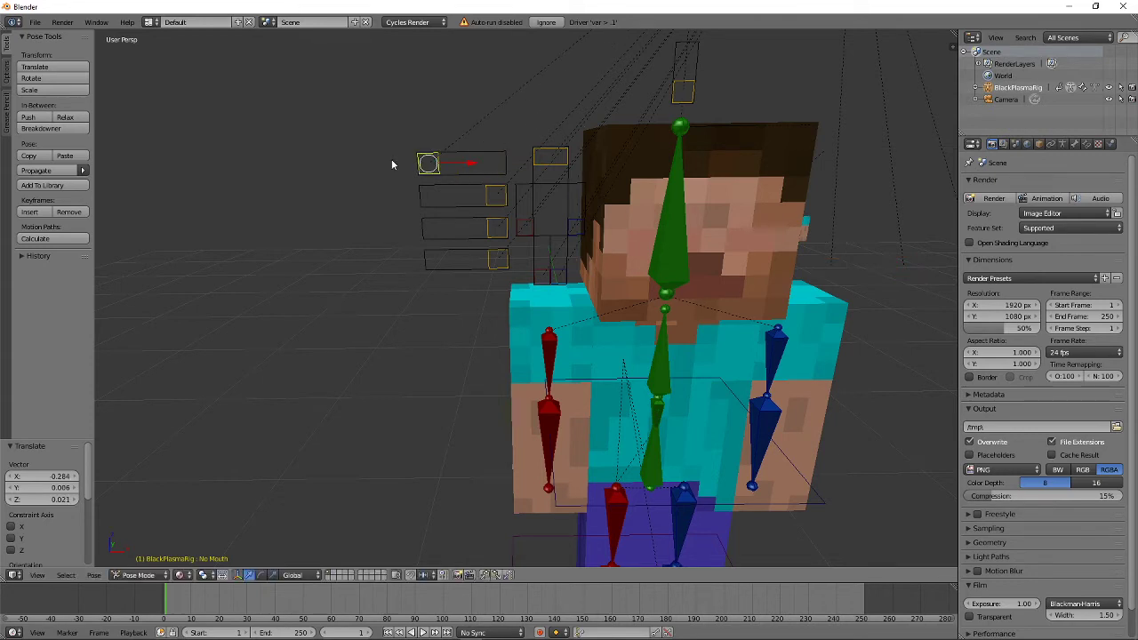
middle_drag(745, 327, 708, 319)
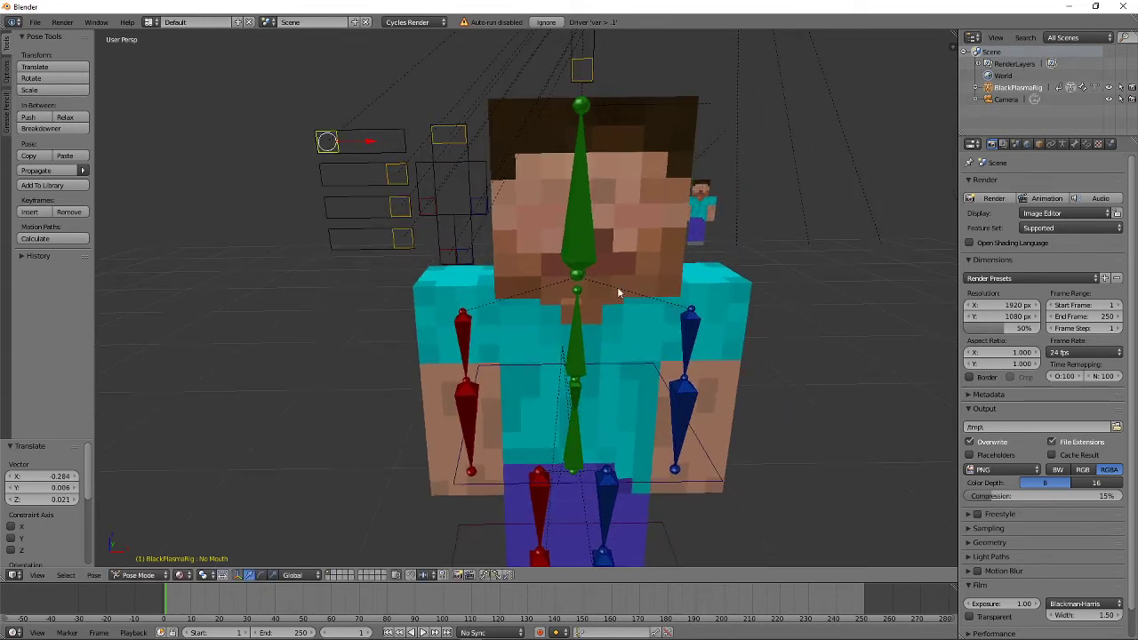
Try out the AlexMode slider bone by shifting it slightly and returning it to its original end.
right_click(400, 182)
key(g)
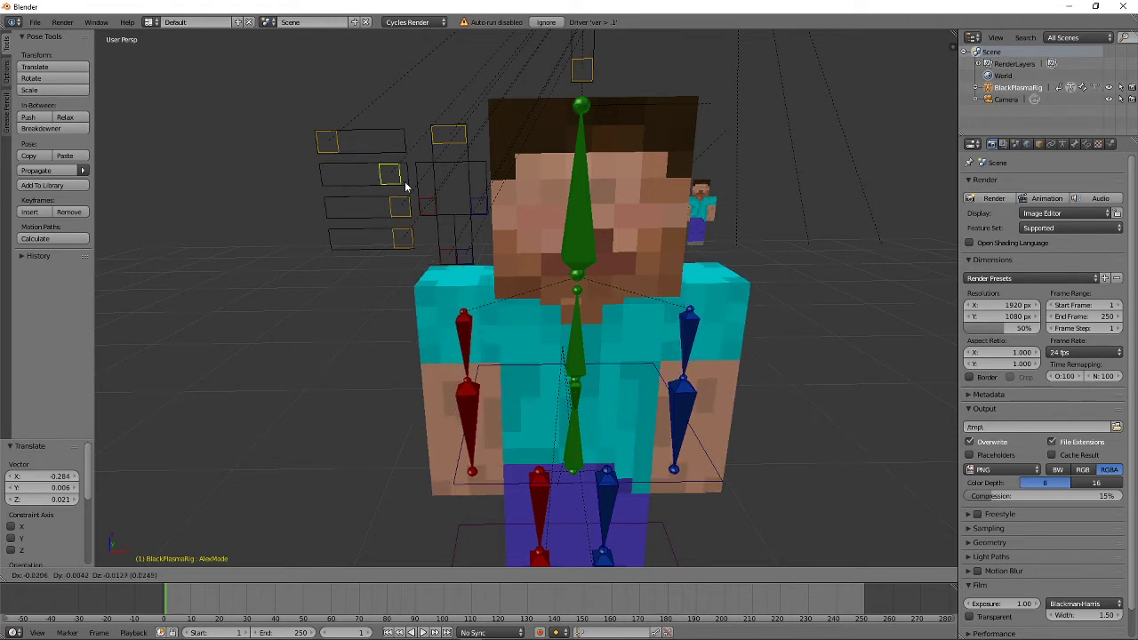
click(411, 185)
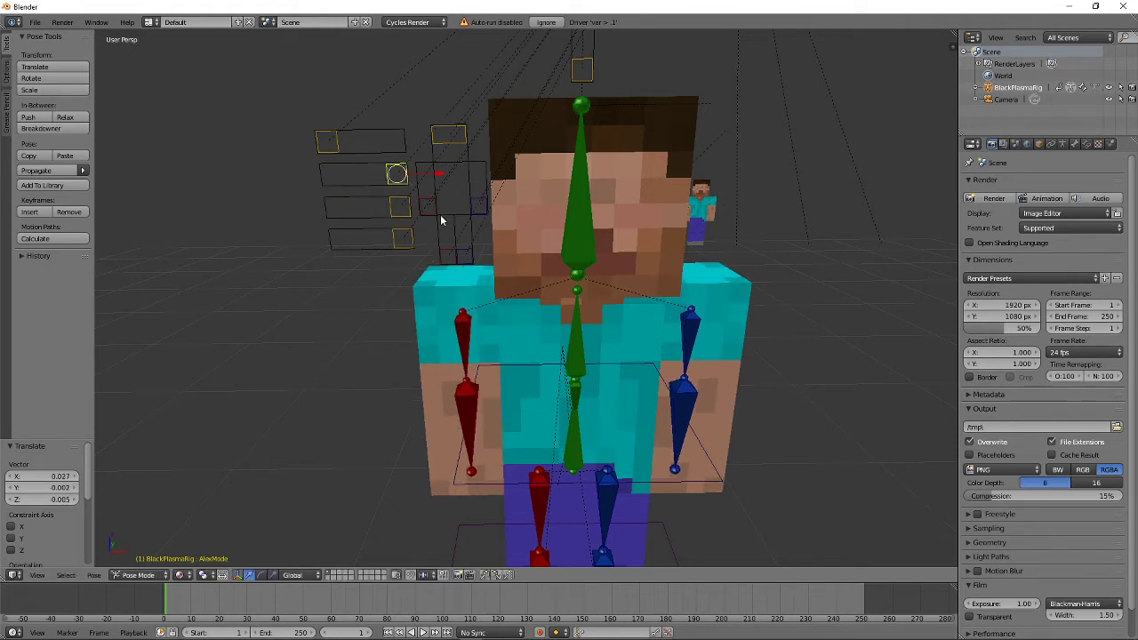
Move the FacialPanelOff slider bone above the head up by about 0.118 in Z to hide the facial control panel.
middle_drag(678, 160, 672, 178)
right_click(572, 108)
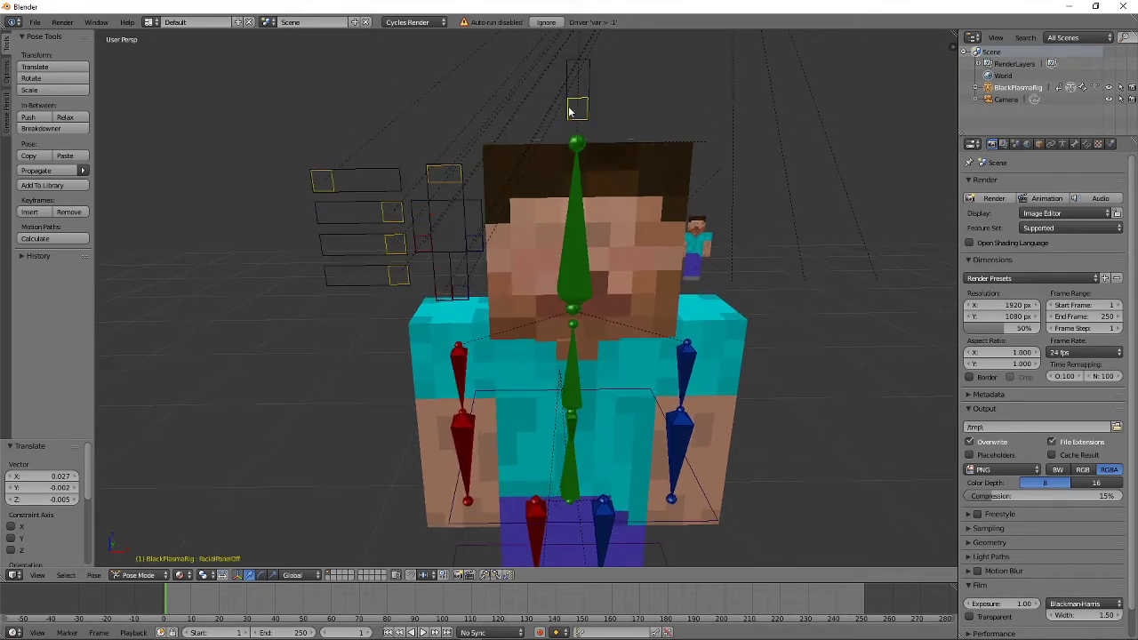
middle_drag(608, 112, 558, 174)
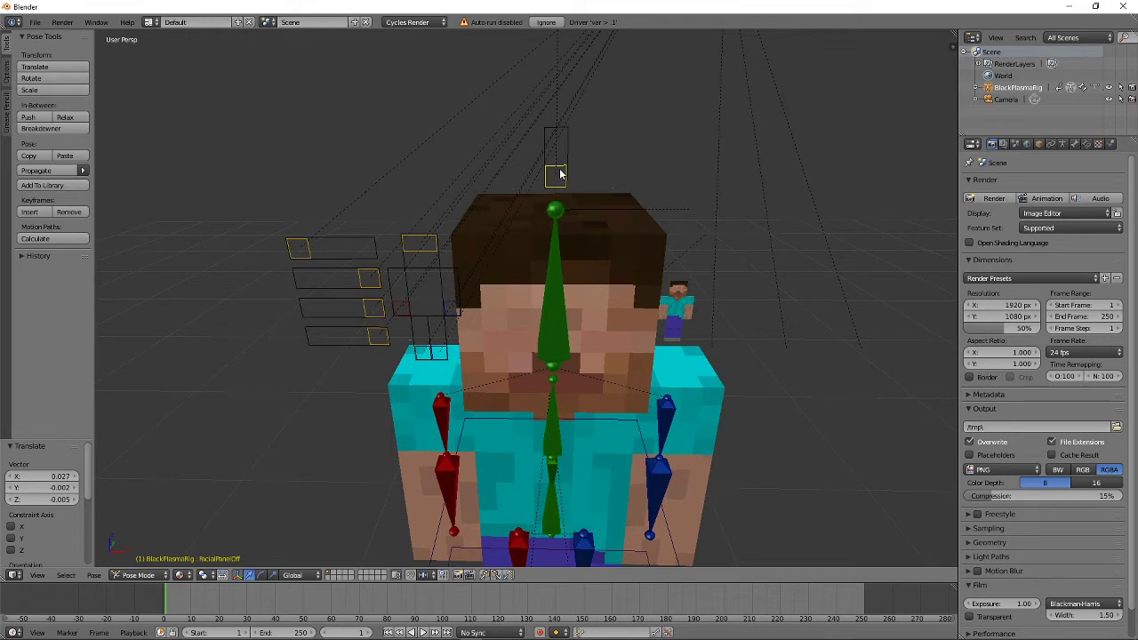
key(g)
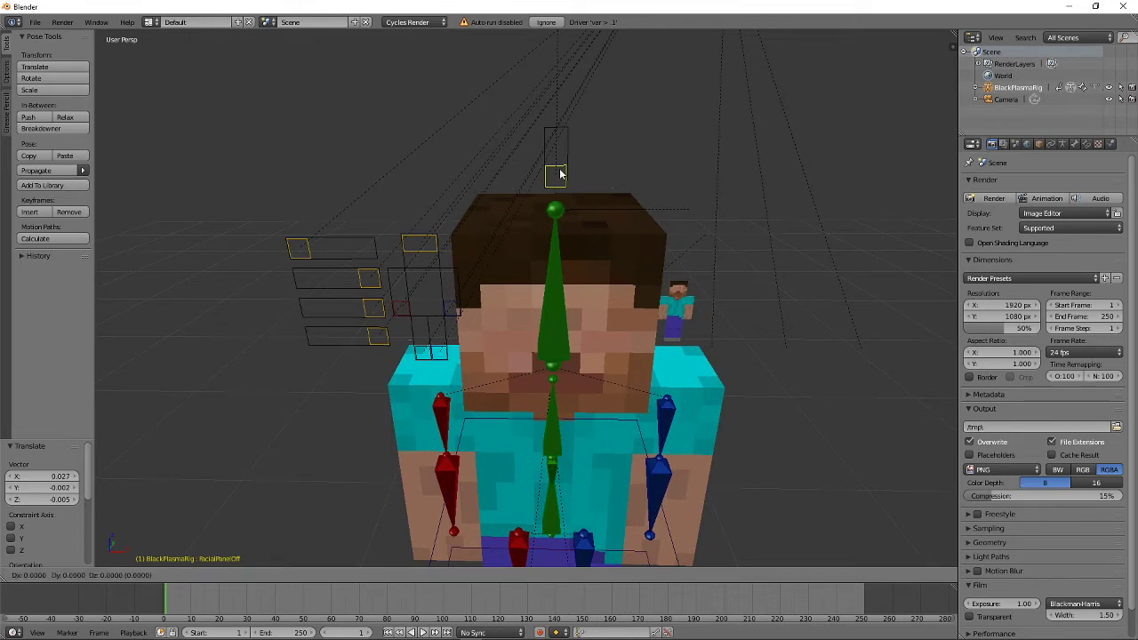
click(582, 125)
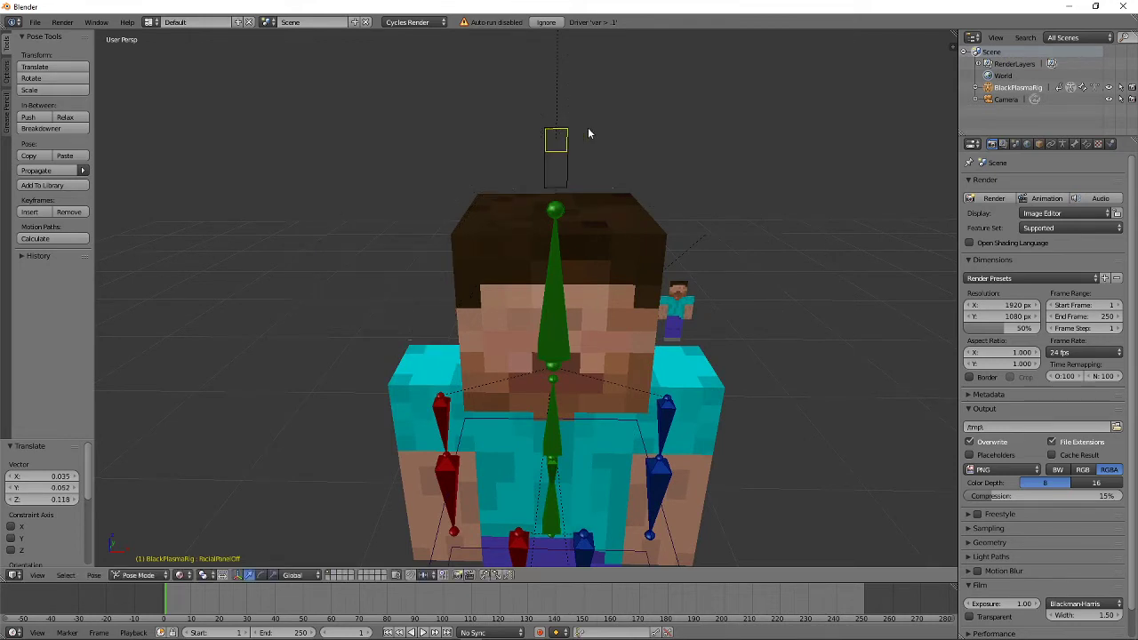
scroll(689, 175, down, 5)
scroll(641, 319, up, 5)
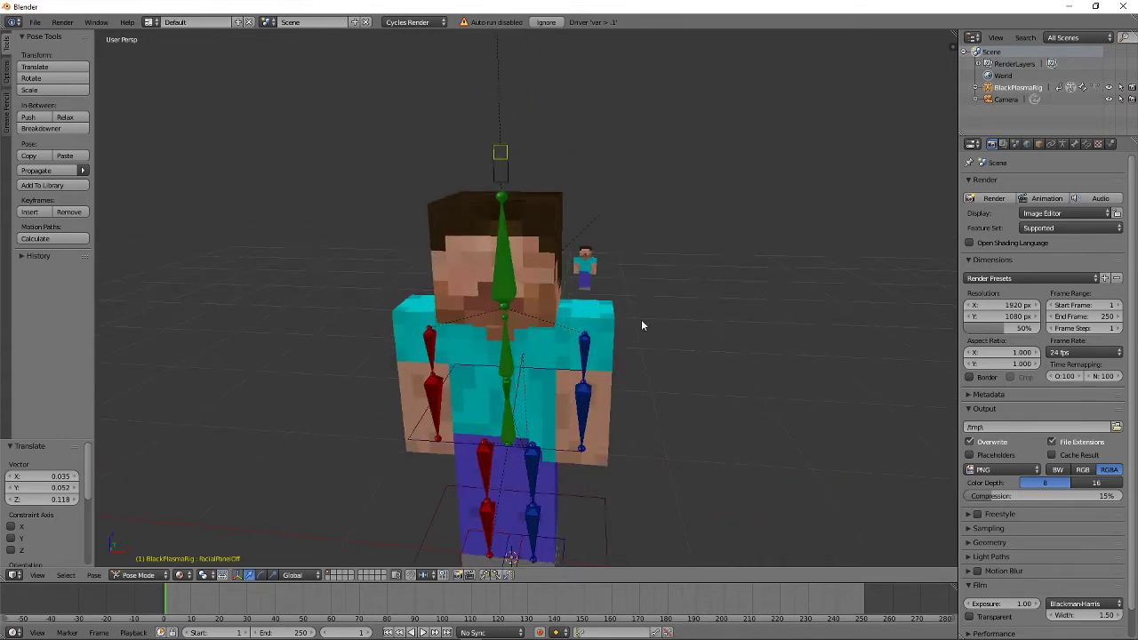
Select the small Material Mesh figure floating beside the rig's head.
scroll(635, 312, down, 2)
middle_drag(631, 323, 542, 262)
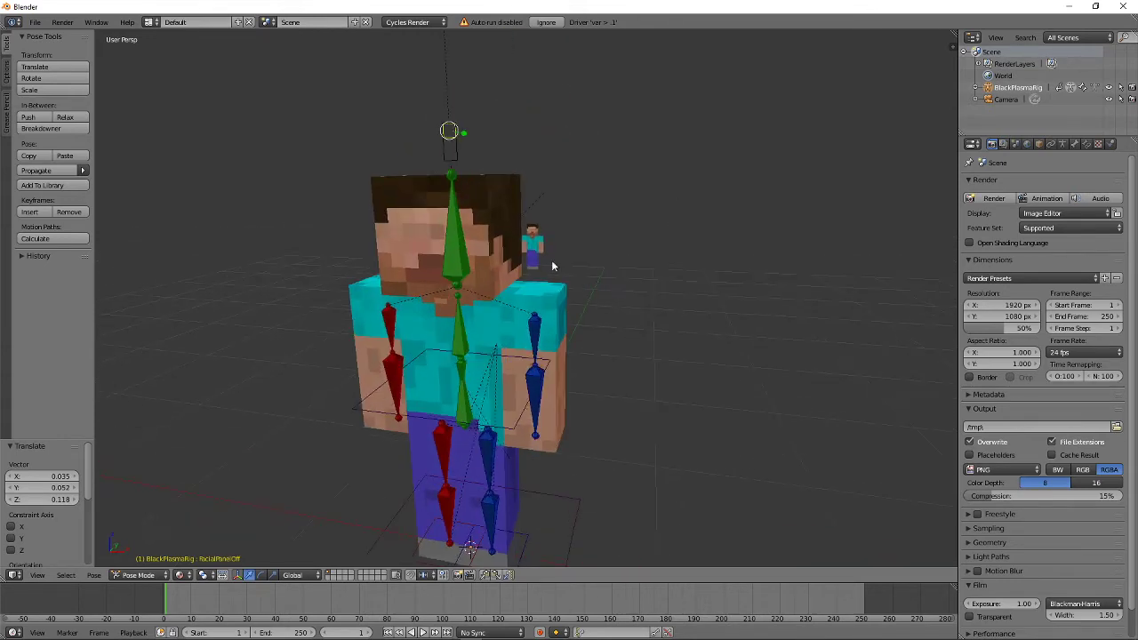
right_click(538, 259)
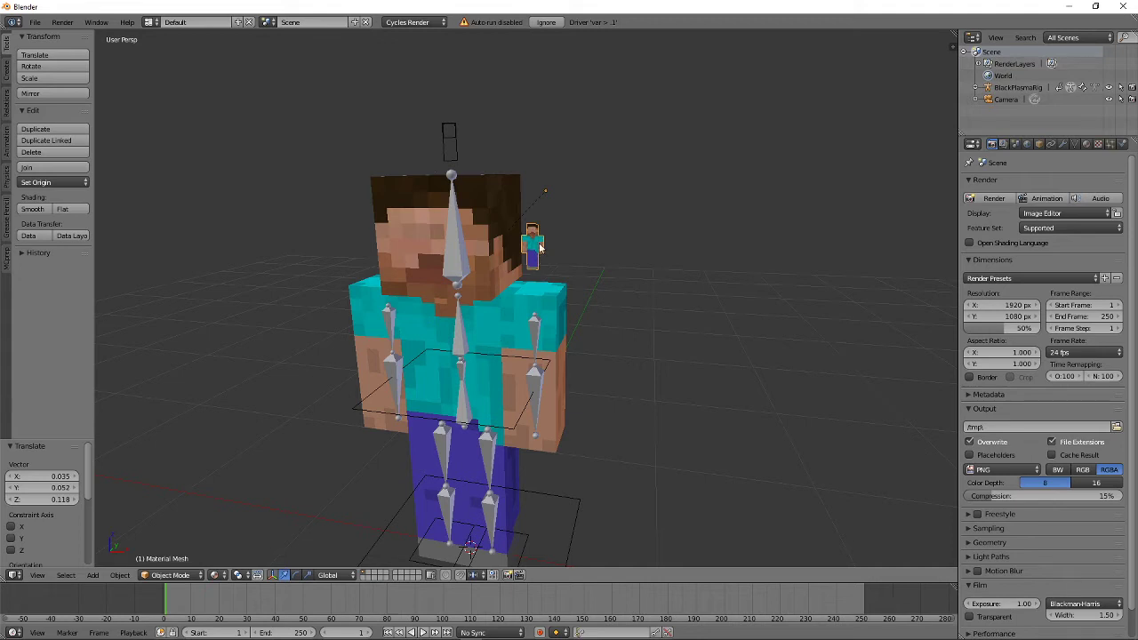
middle_drag(560, 253, 531, 238)
scroll(560, 249, up, 8)
scroll(577, 202, down, 2)
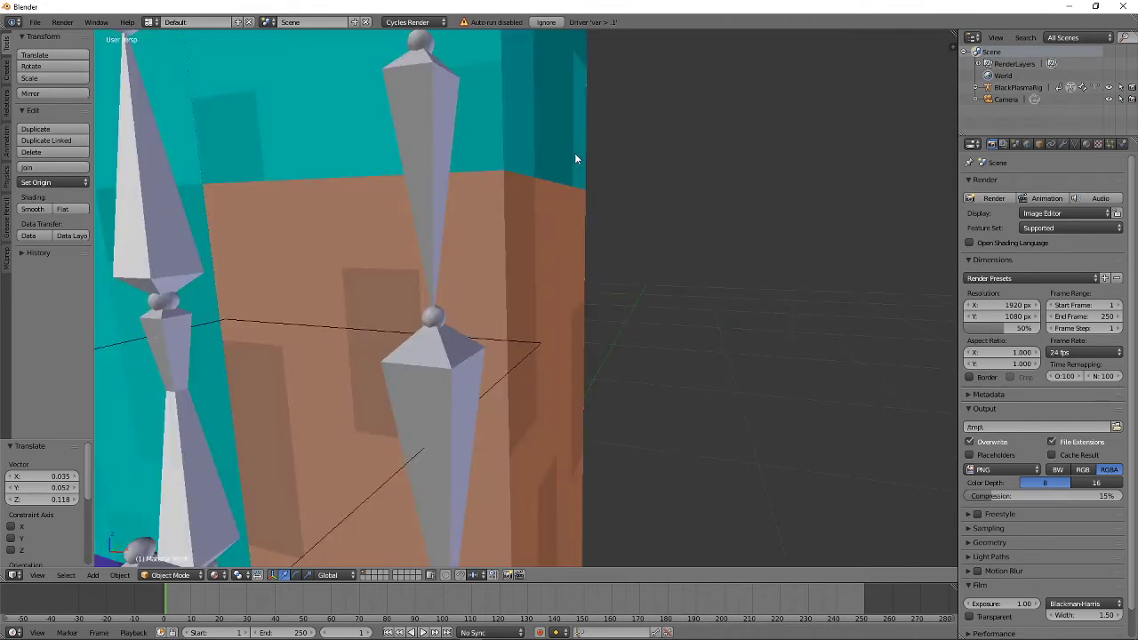
scroll(635, 461, down, 3)
scroll(576, 318, down, 6)
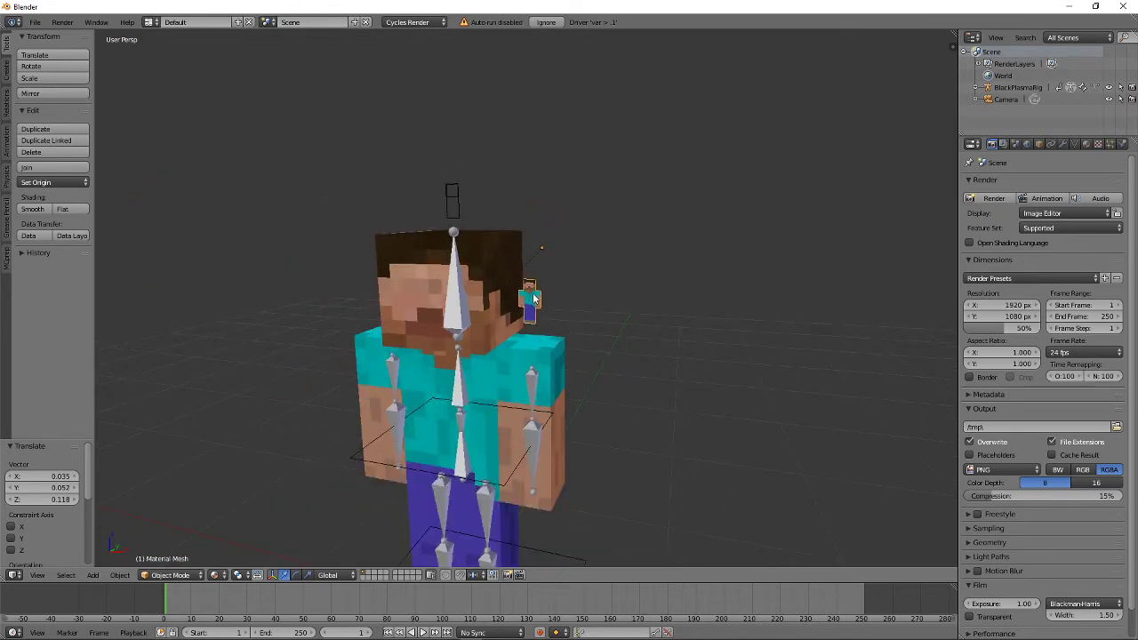
Open the Skin material's settings and unpack its Steve.png texture by writing the file to the current directory, overwriting any existing file.
click(1086, 146)
click(1098, 146)
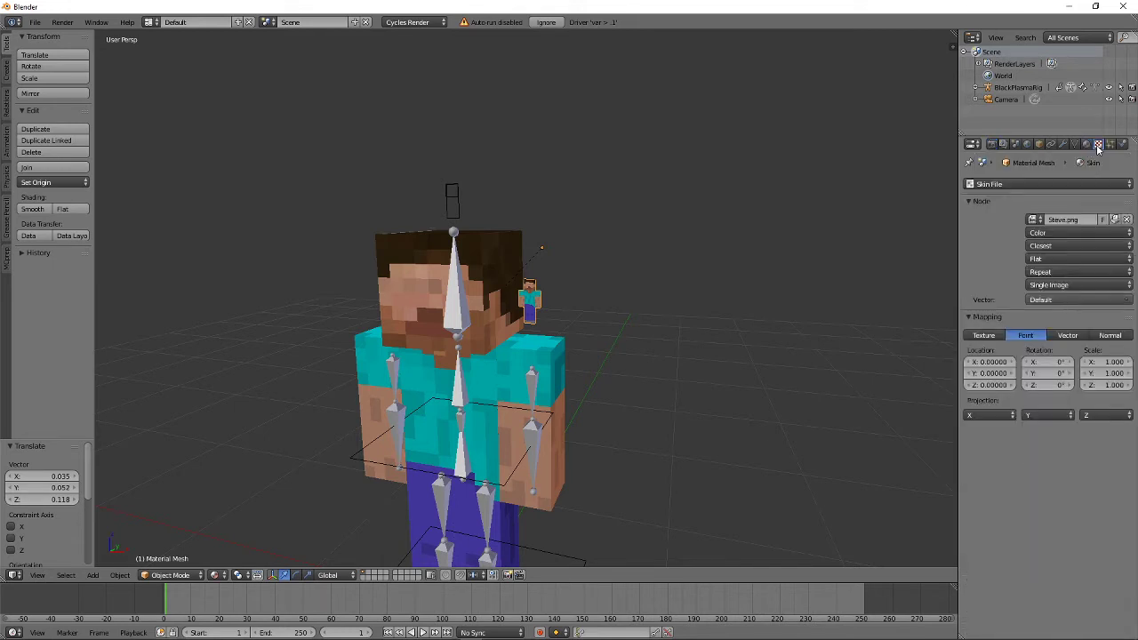
click(1086, 146)
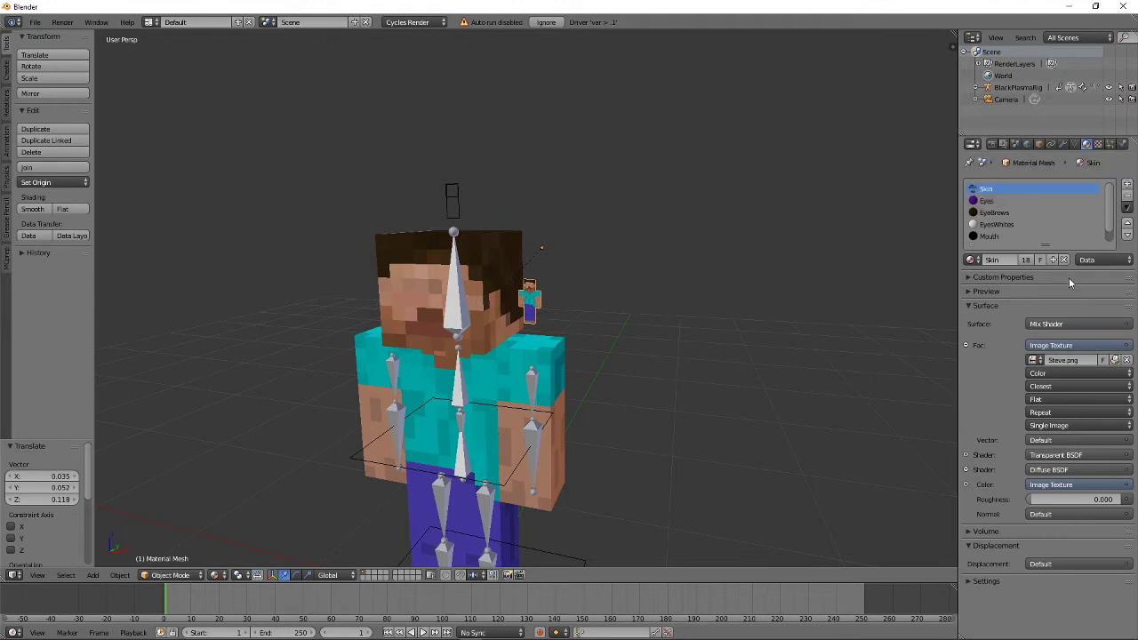
click(1116, 360)
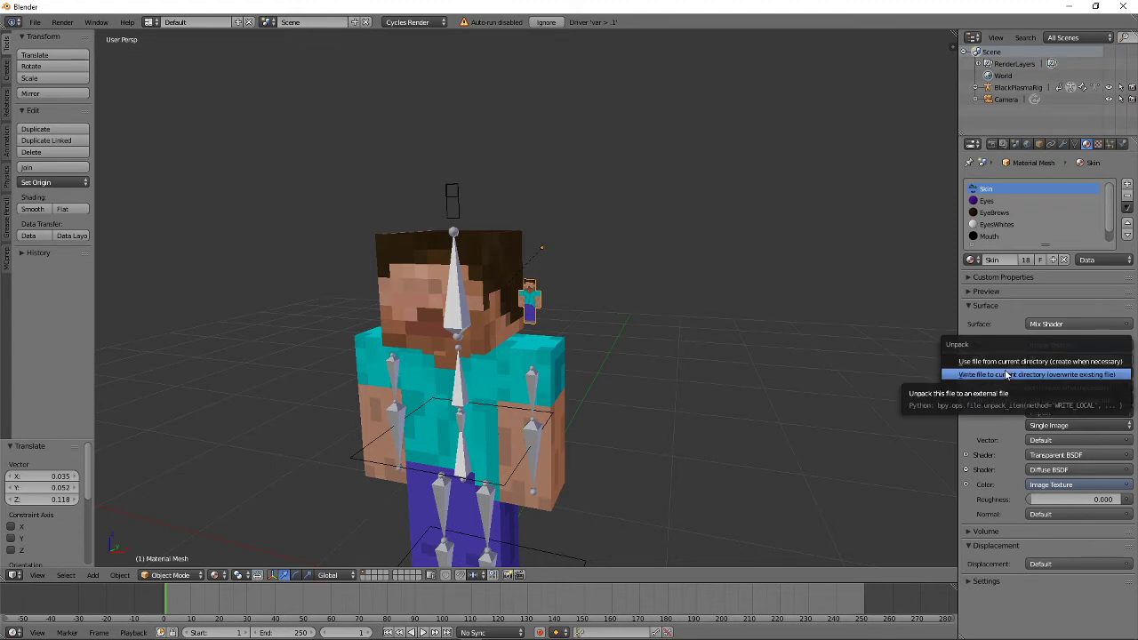
click(1003, 374)
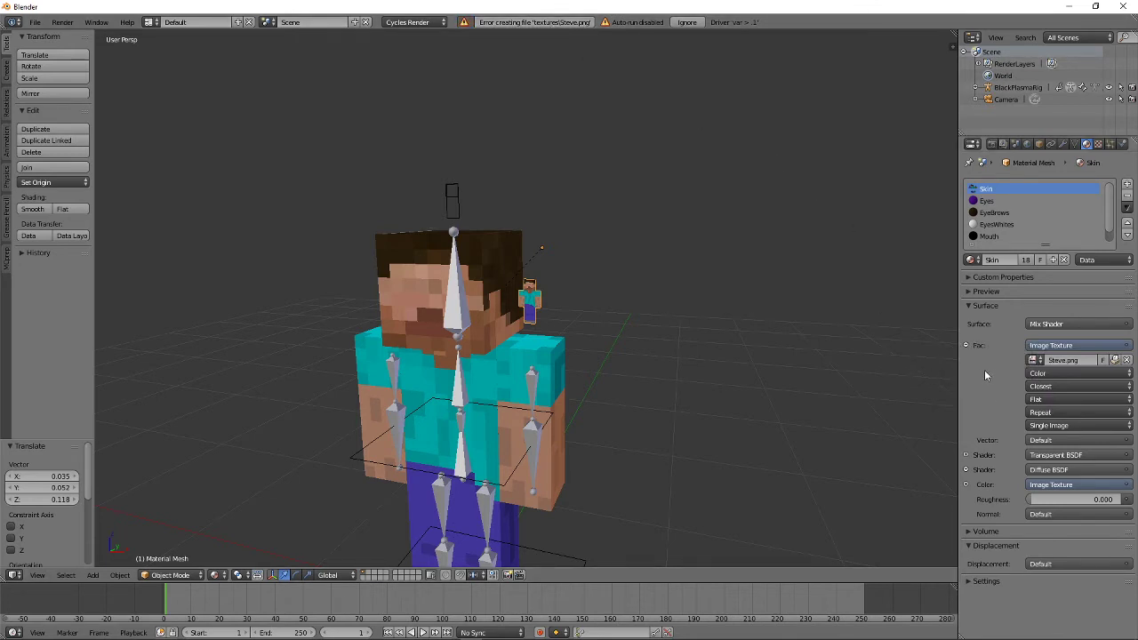
Replace the Skin material's image texture with BumbleBee Chicken.png from the Minecraft Skins folder.
click(1117, 363)
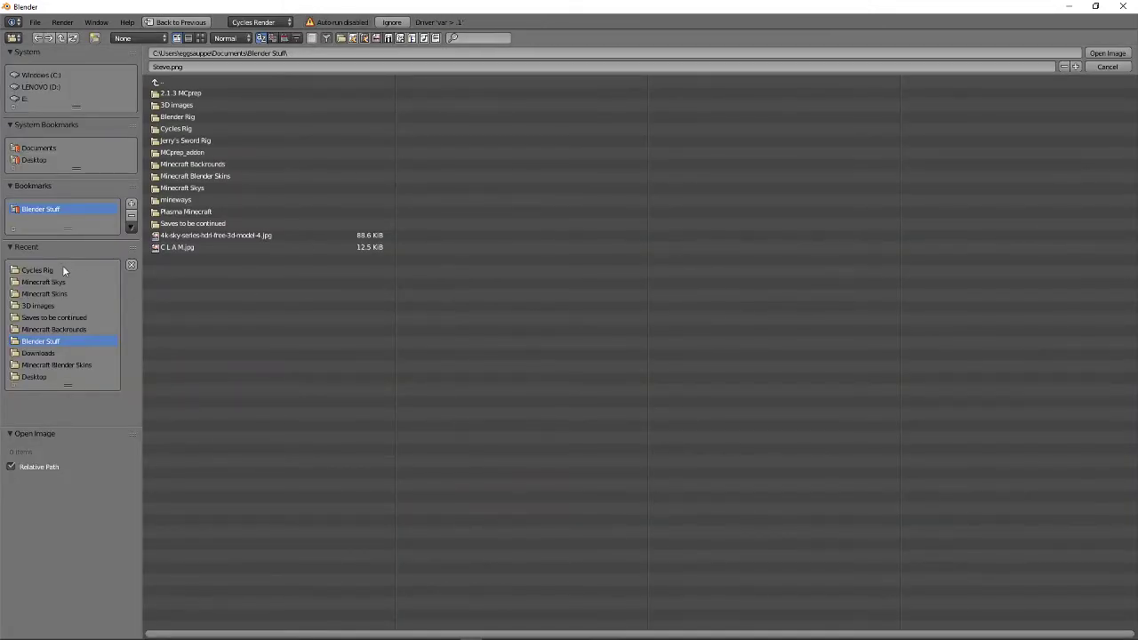
click(69, 294)
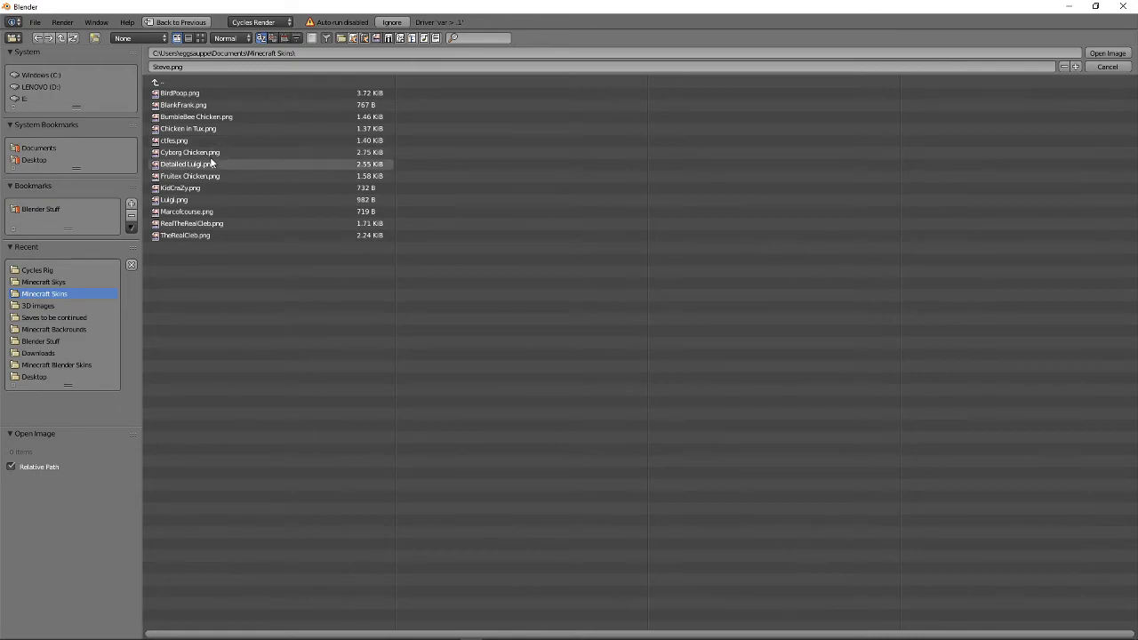
double_click(225, 115)
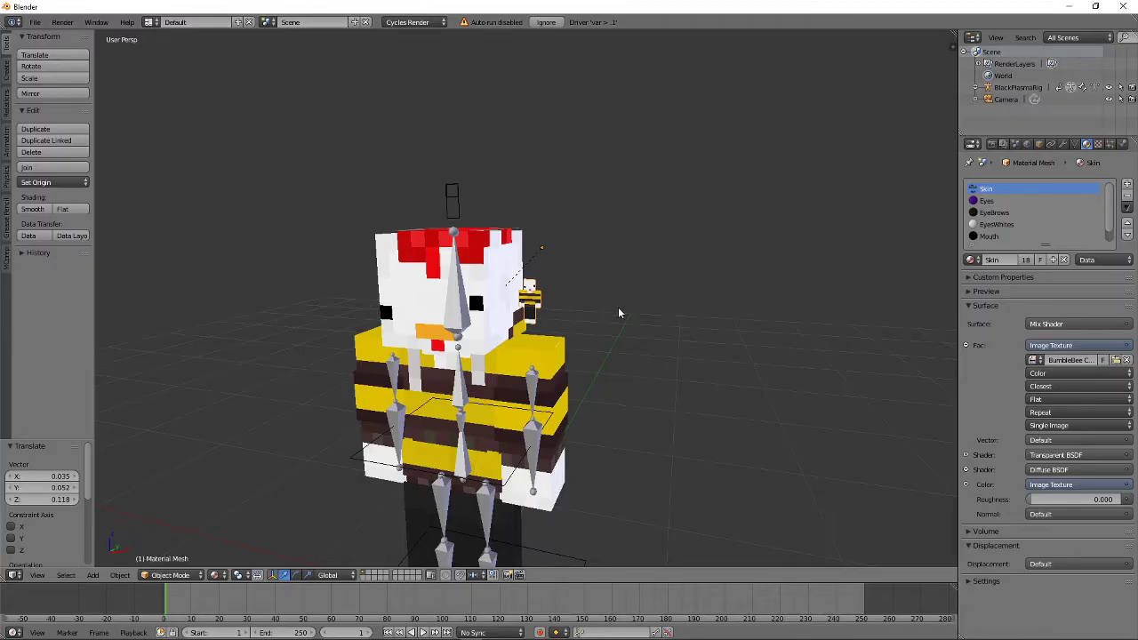
key(KP_1)
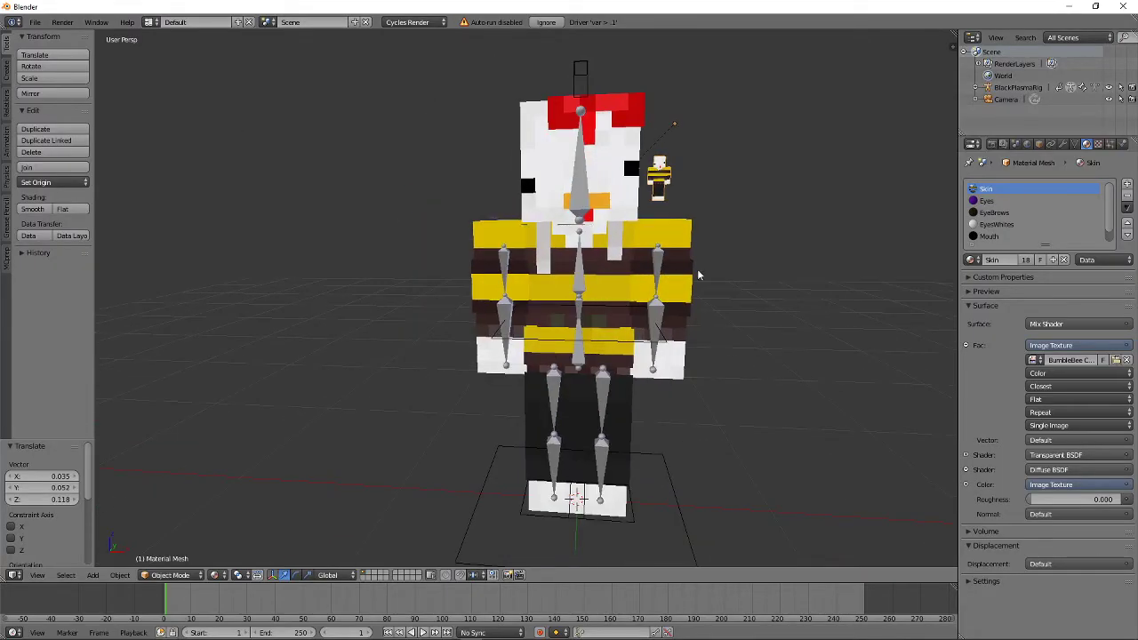
middle_drag(725, 270, 547, 315)
middle_drag(474, 319, 722, 278)
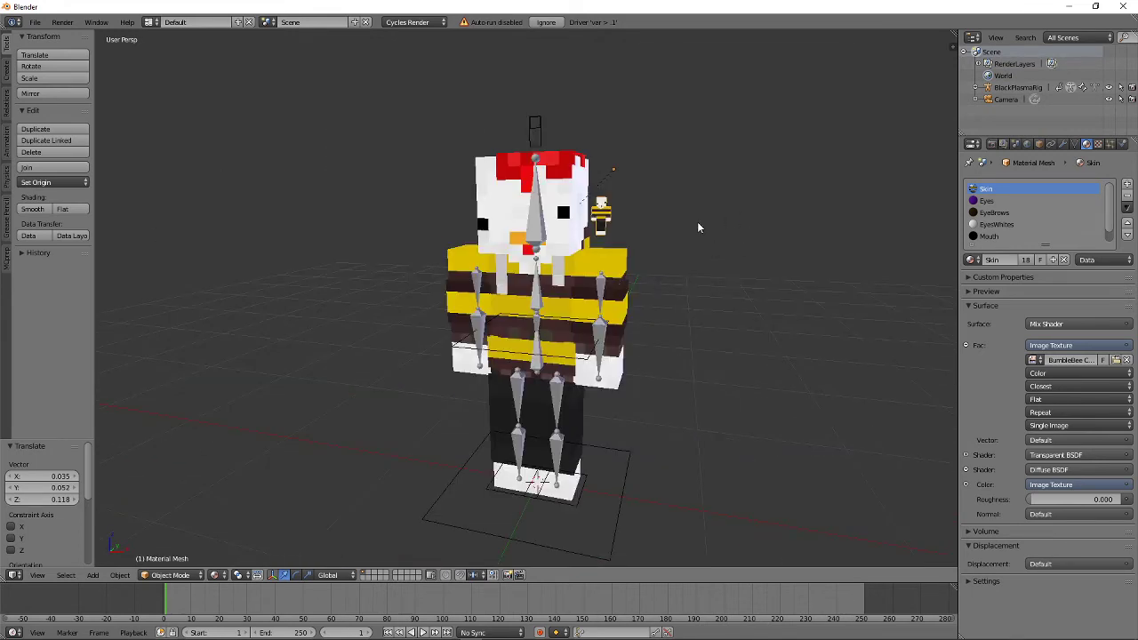
mouse_move(652, 217)
middle_down()
mouse_move(652, 255)
mouse_move(649, 218)
middle_up()
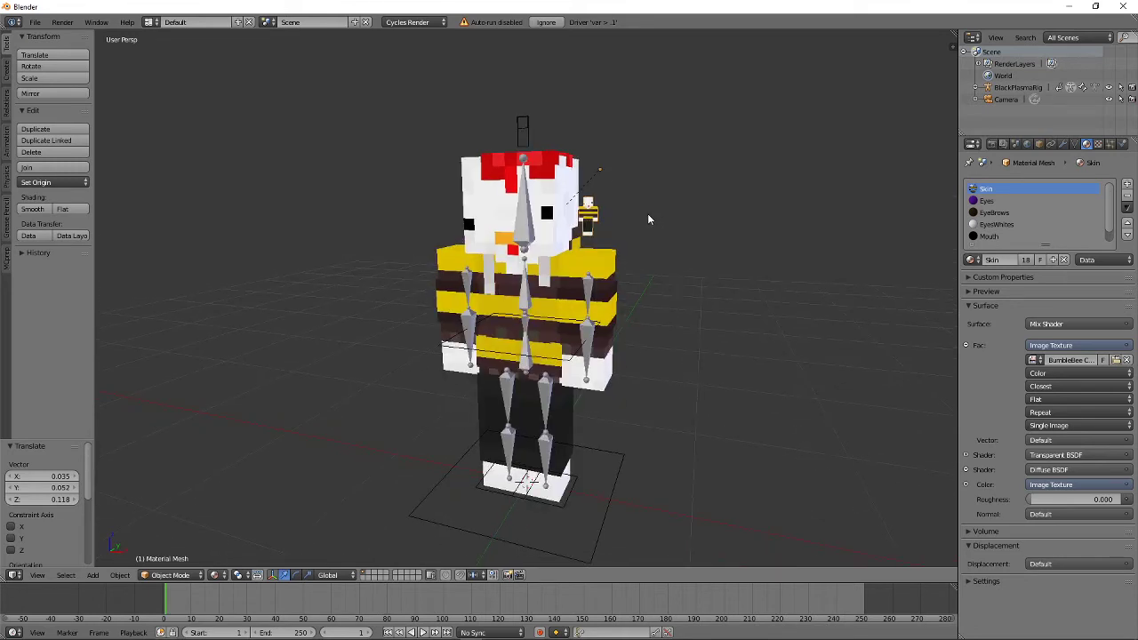
scroll(647, 220, up, 3)
scroll(649, 232, down, 5)
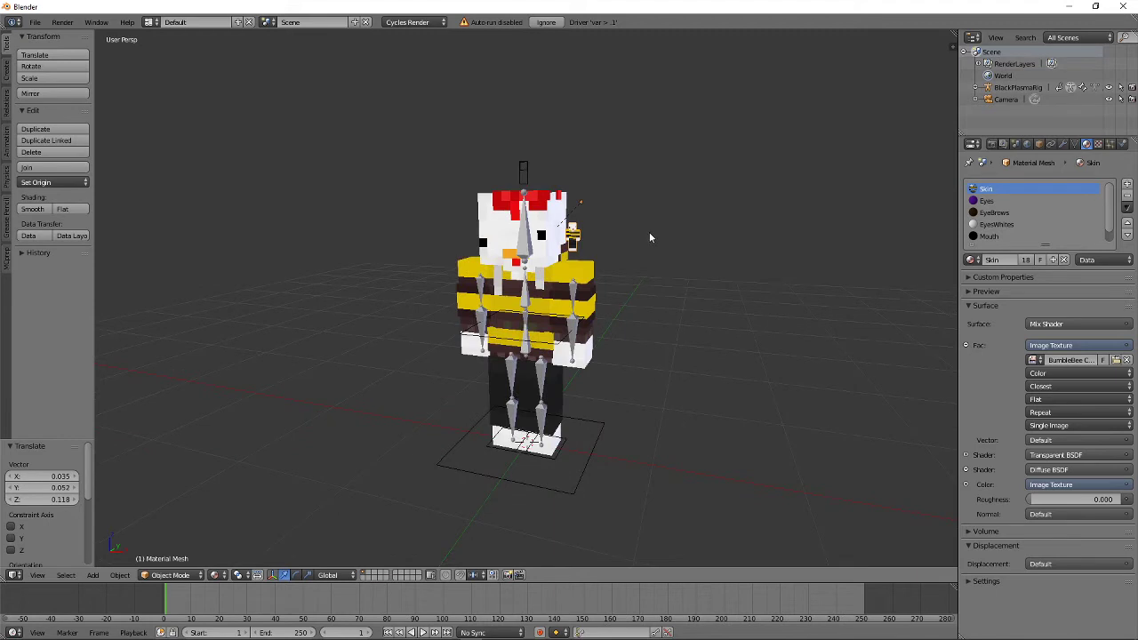
Put the armature back into Pose Mode and rotate the Top Arm L bone by about -66.5° around global Y.
scroll(651, 237, up, 2)
right_click(472, 281)
key(ctrl+Tab)
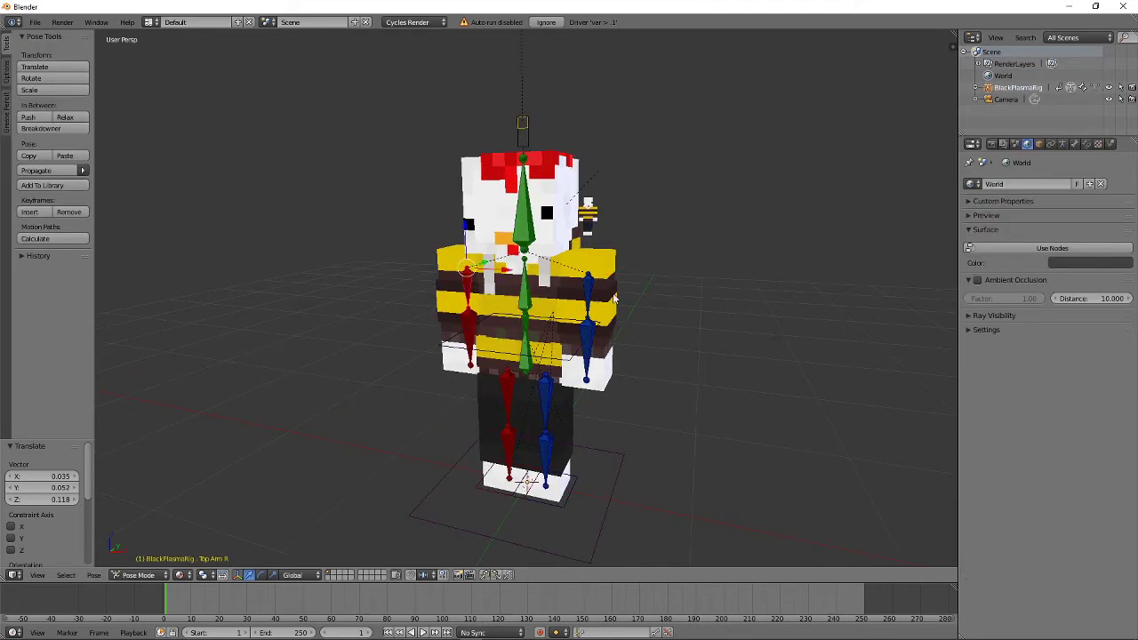
right_click(588, 285)
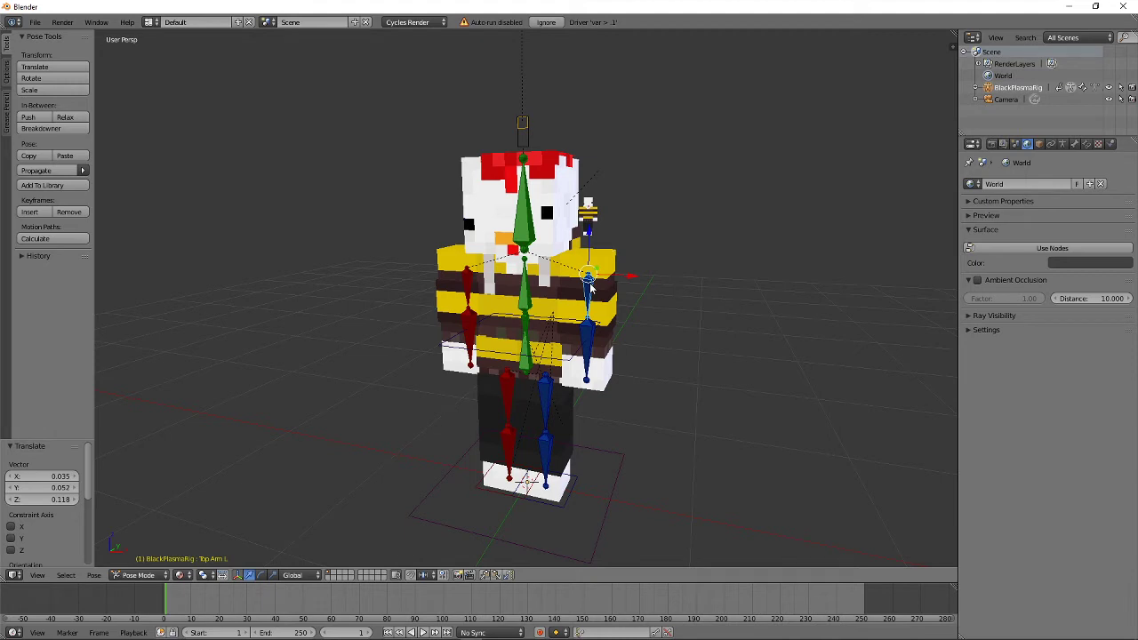
key(r)
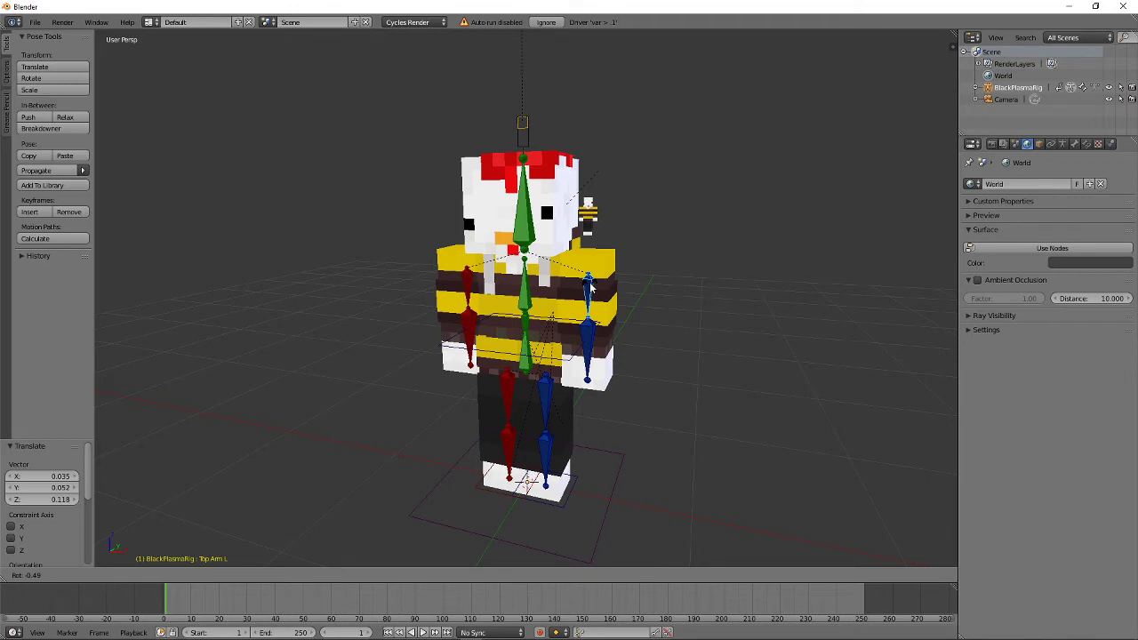
key(y)
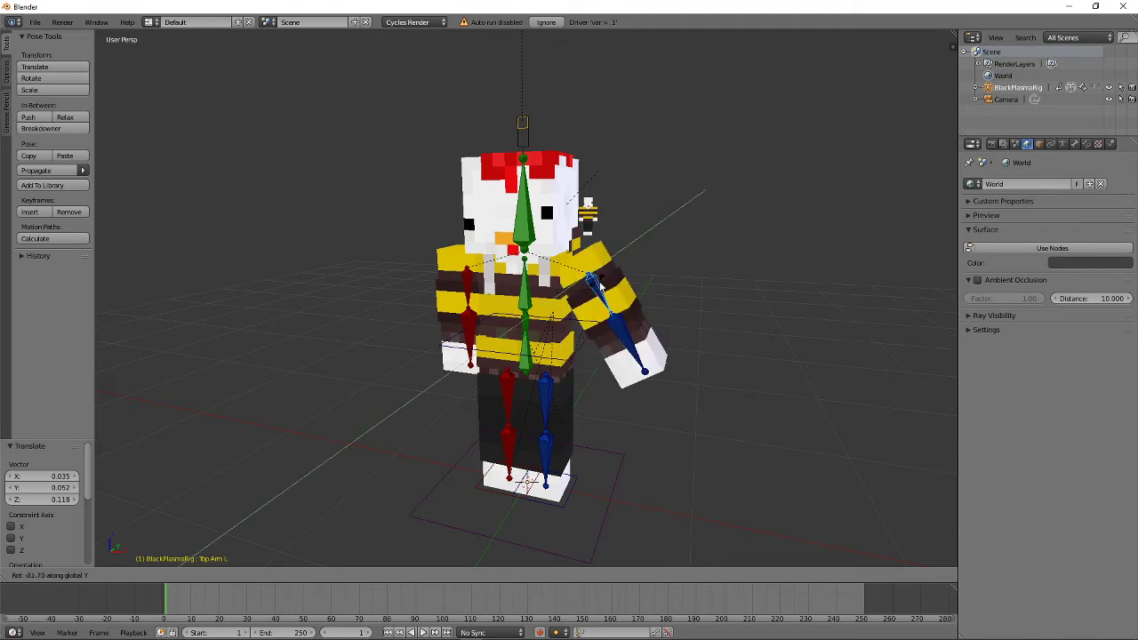
key(x)
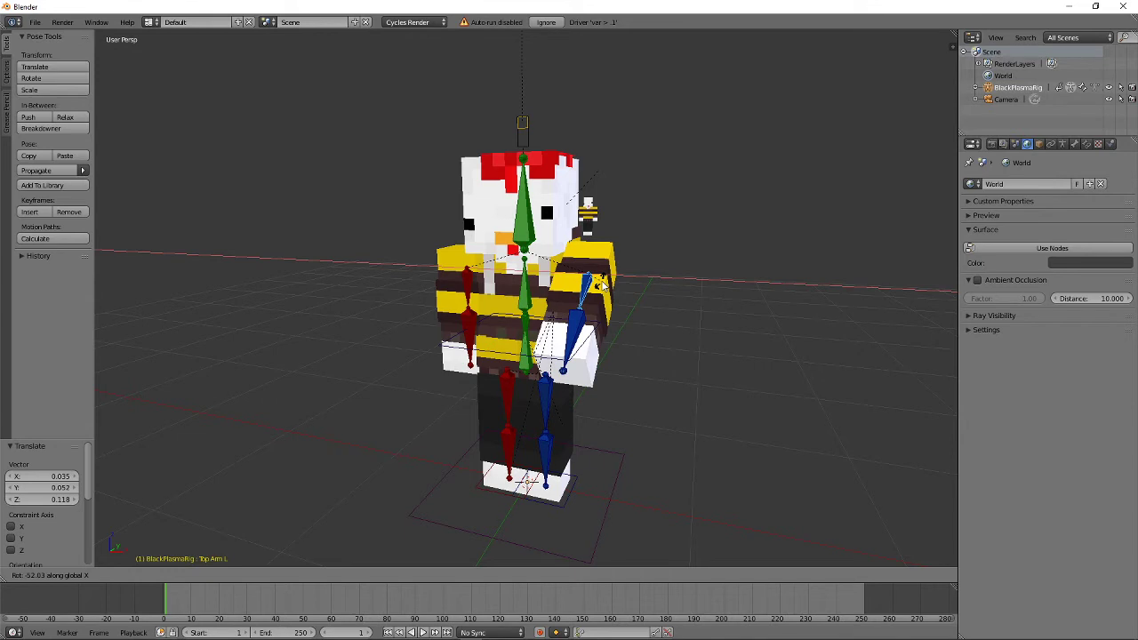
key(z)
key(y)
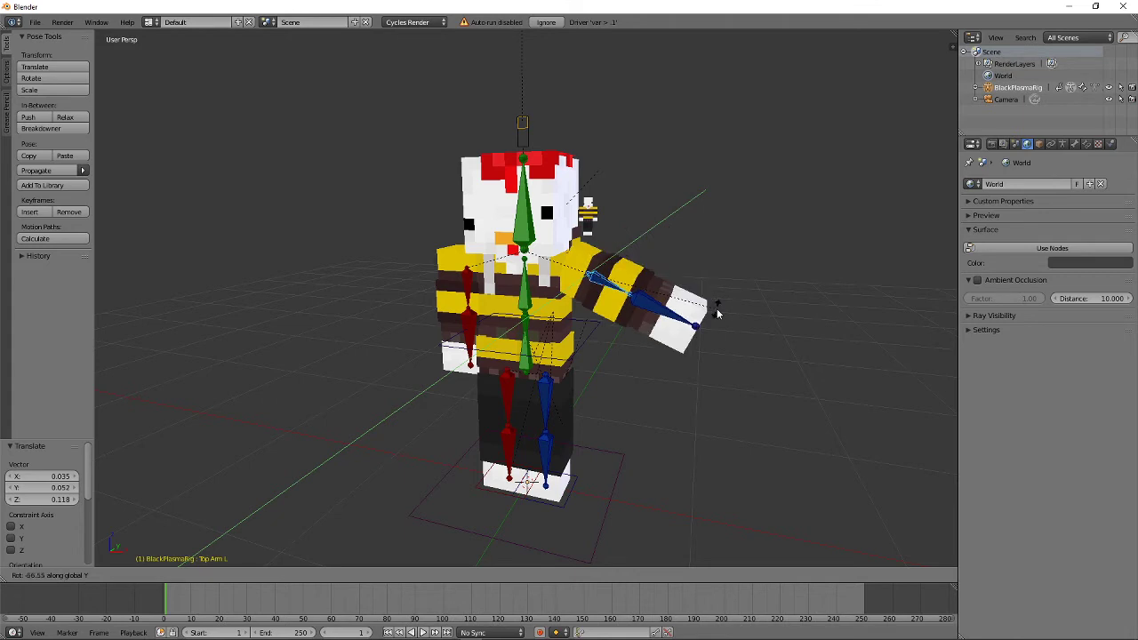
click(715, 307)
Rotate the Top Arm R bone by about 43.5° around global Y and about -7.3° around global Z.
right_click(465, 274)
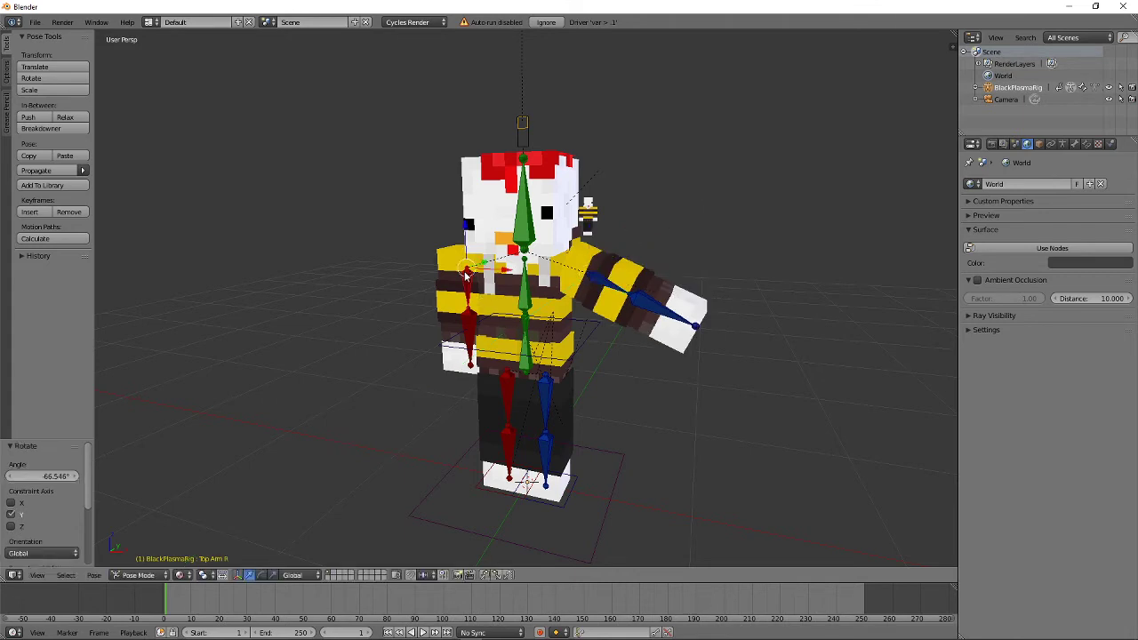
key(r)
key(y)
click(476, 276)
middle_drag(541, 283, 567, 285)
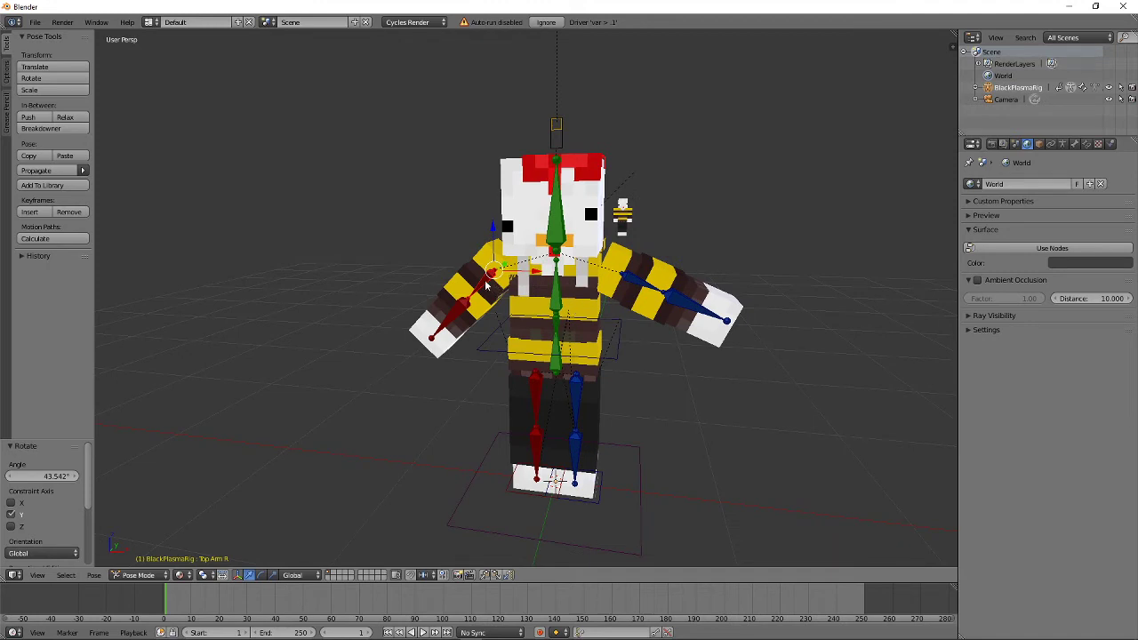
key(r)
key(z)
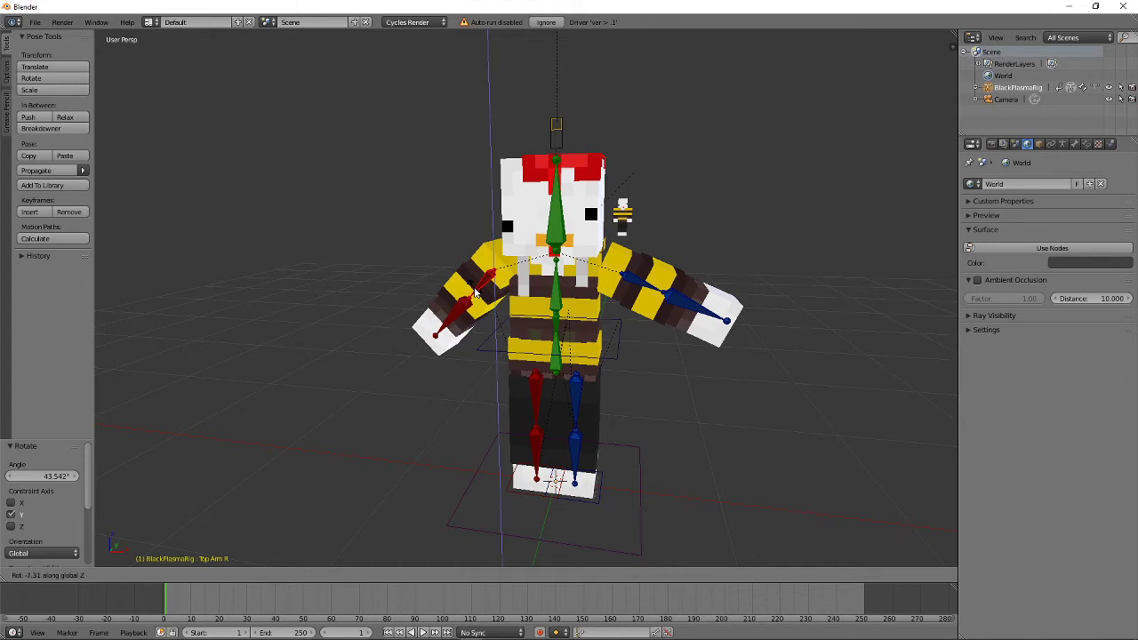
click(476, 293)
Select the Top Arm L bone of the raised arm.
middle_drag(689, 301, 655, 303)
right_click(590, 297)
right_click(444, 289)
right_click(594, 297)
right_click(603, 300)
right_click(604, 297)
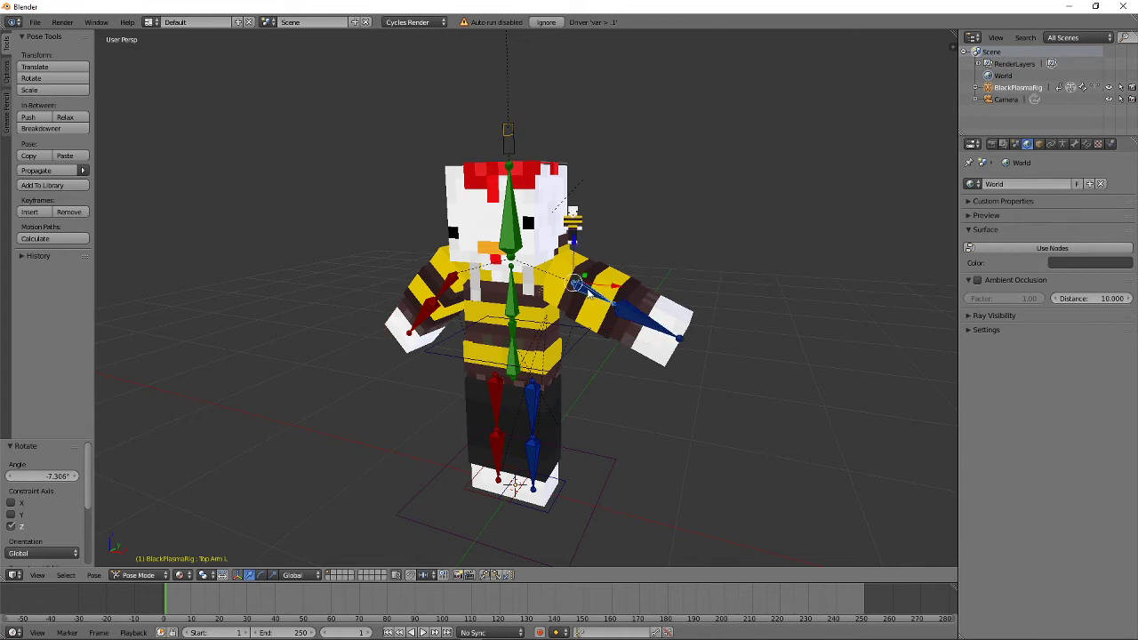
key(r)
key(x)
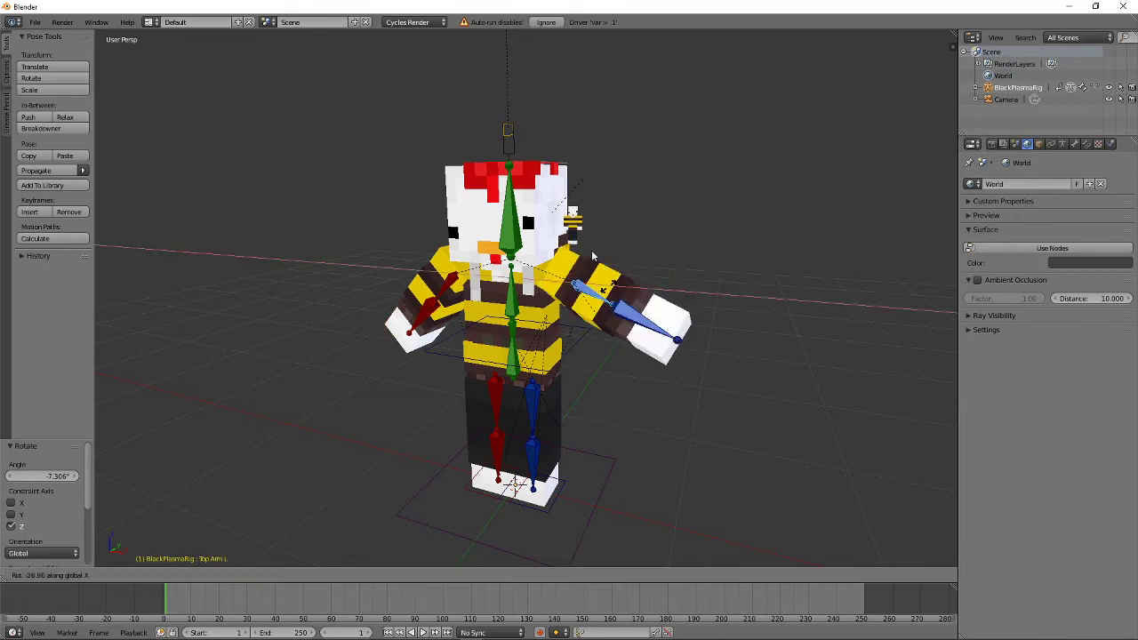
right_click(591, 296)
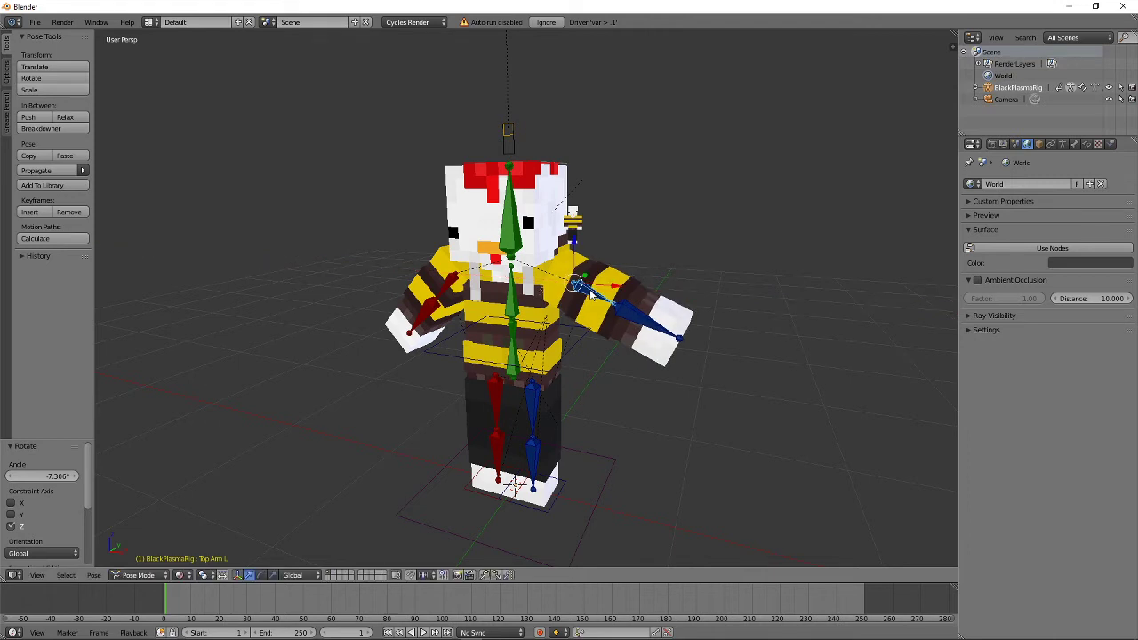
Lower the raised arm by rotating the Top Arm L bone about 12.5° around global Y.
key(r)
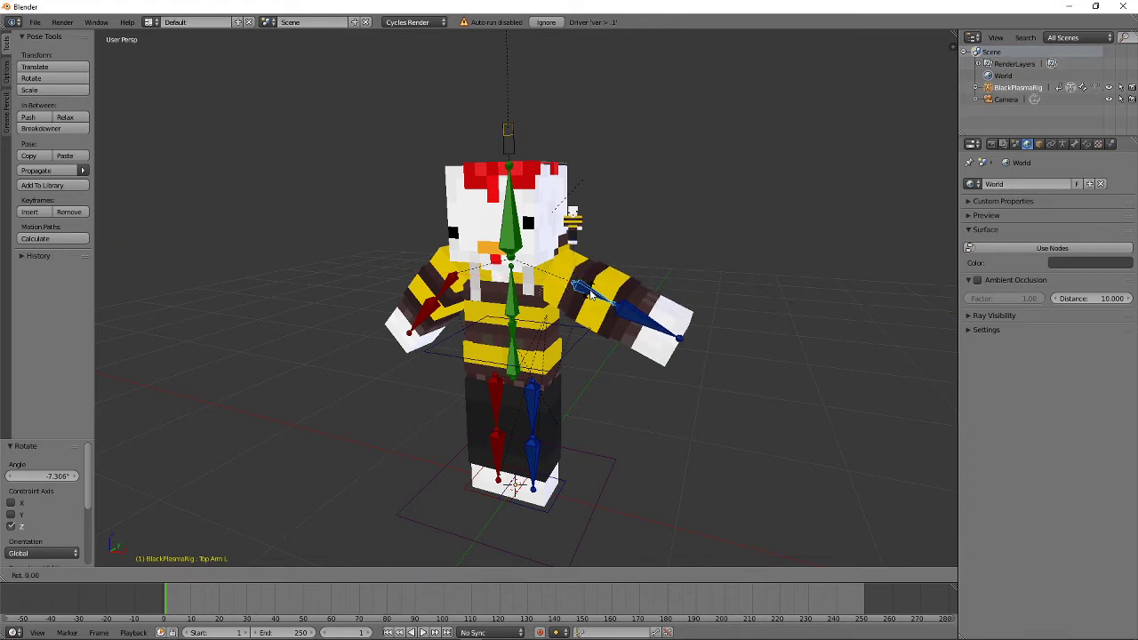
key(y)
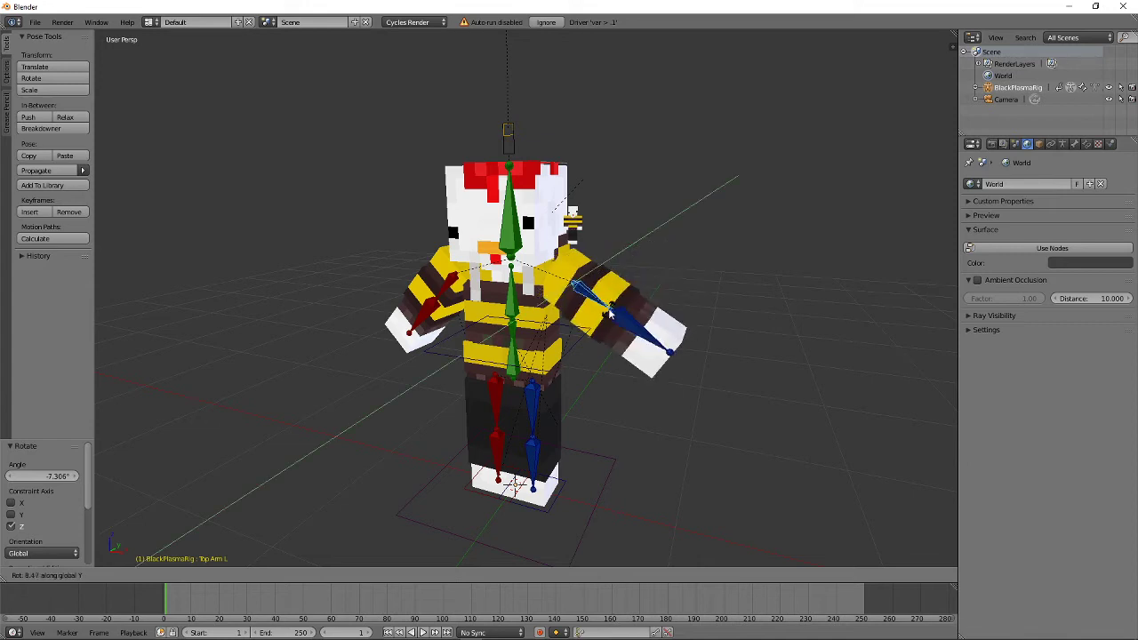
click(609, 316)
Rotate the Top Arm L bone by about -37.8° and the Top Arm R bone by about 46.5° around global Y.
middle_drag(610, 315, 574, 349)
key(r)
key(x)
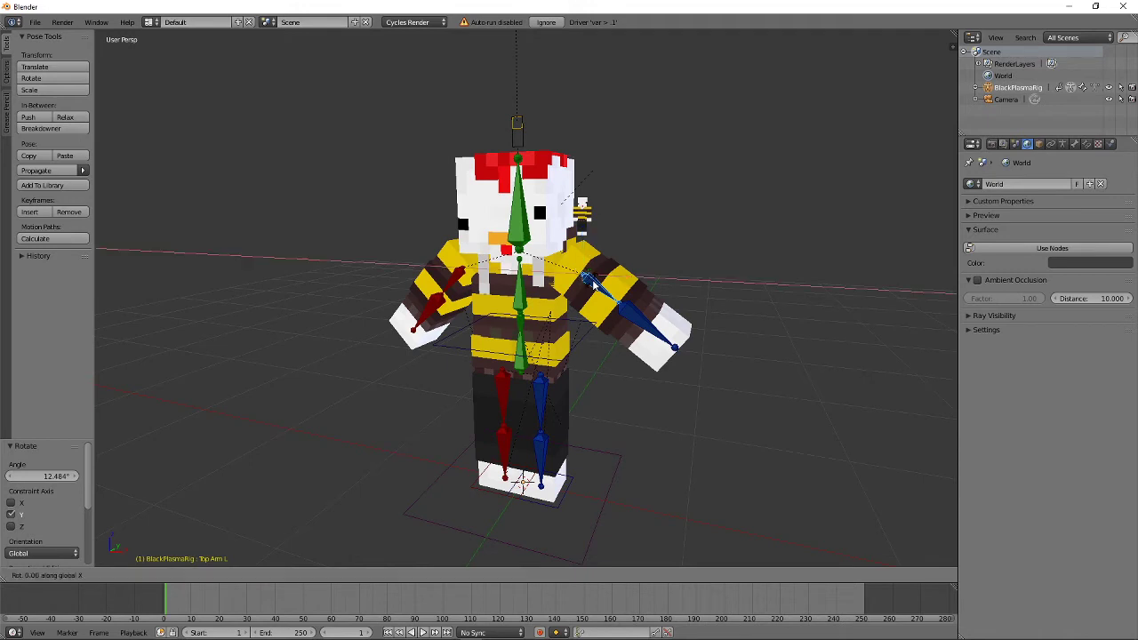
key(y)
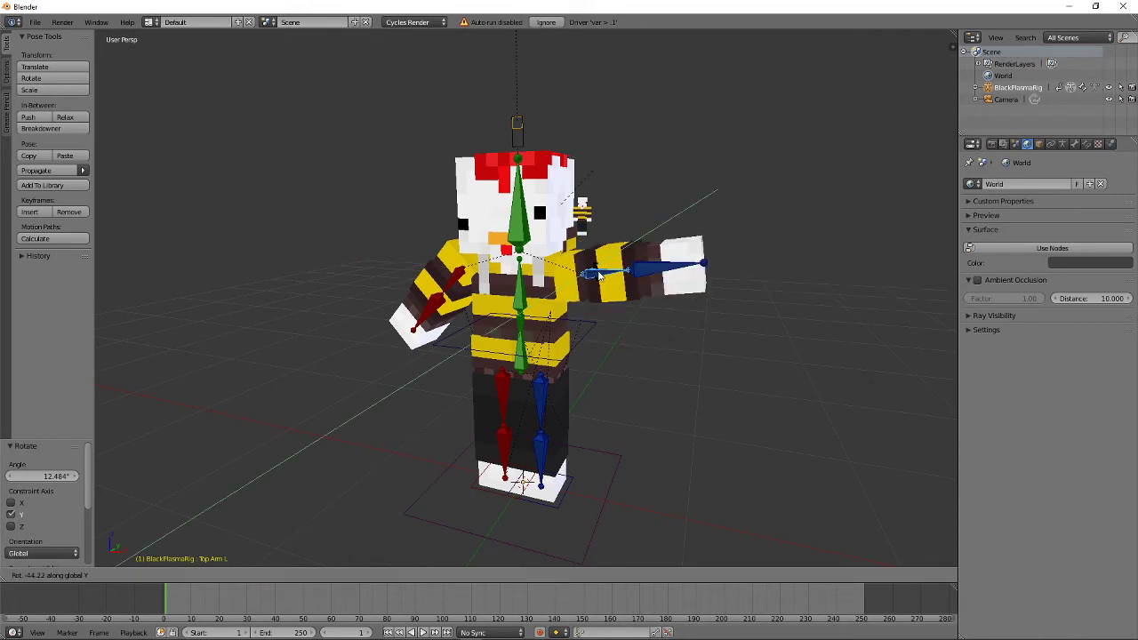
click(605, 282)
right_click(455, 274)
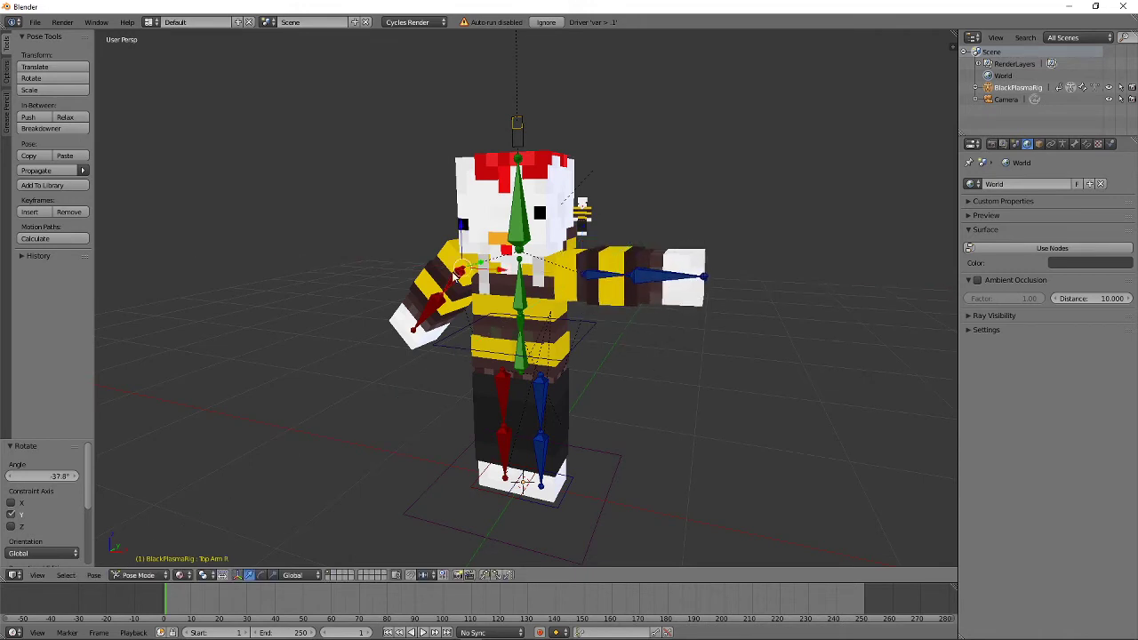
key(r)
key(y)
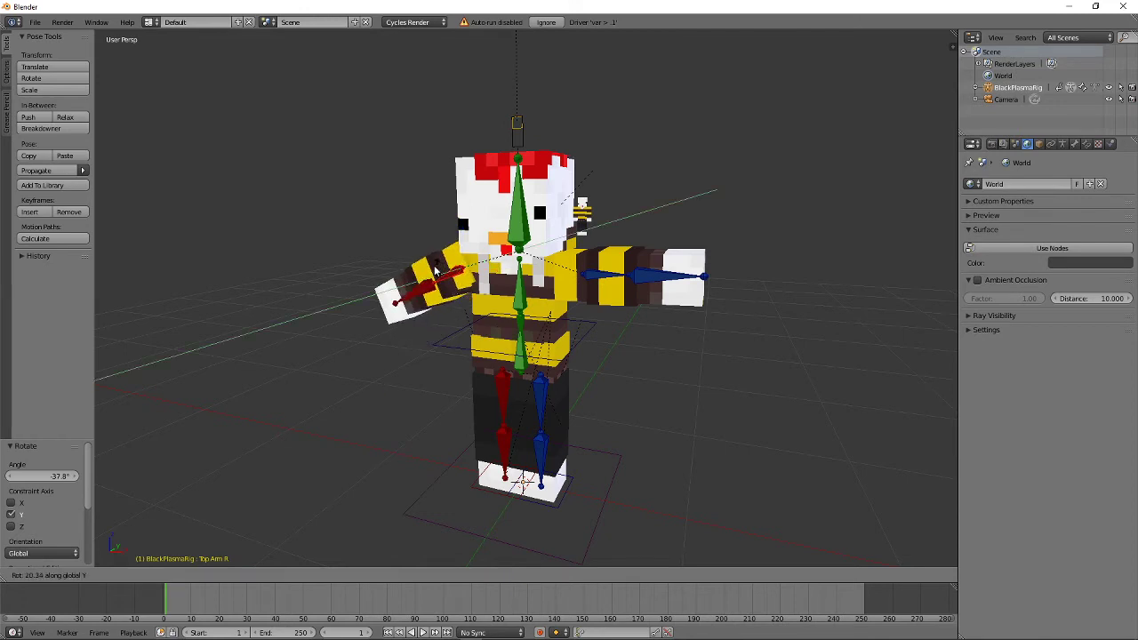
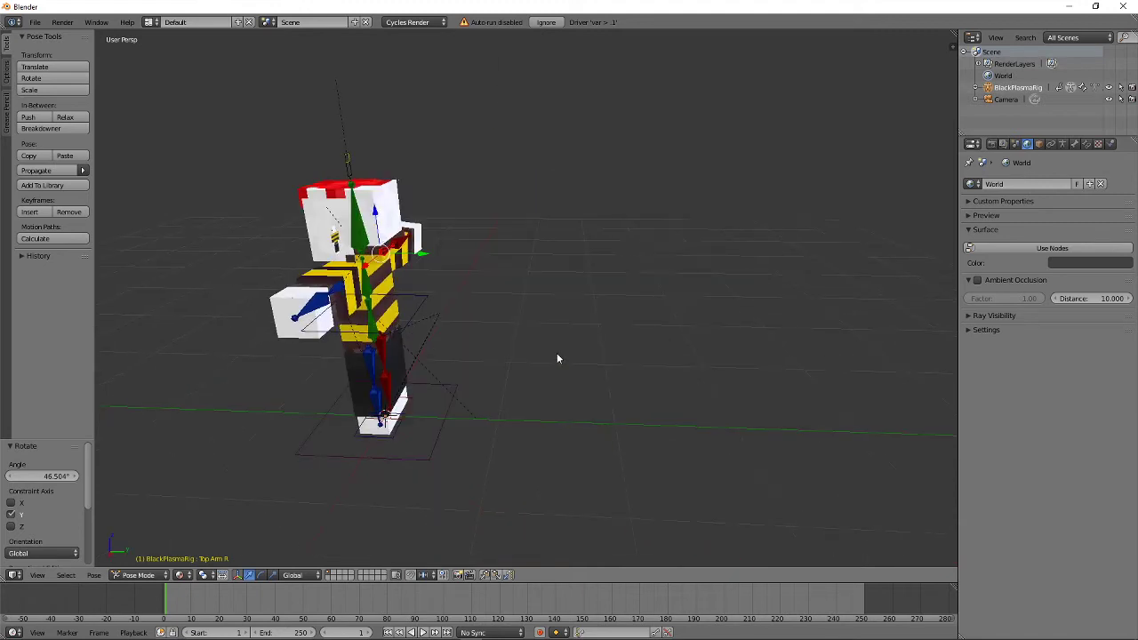
Try moving the whole character by its Root bone, cancelling each move.
right_click(608, 445)
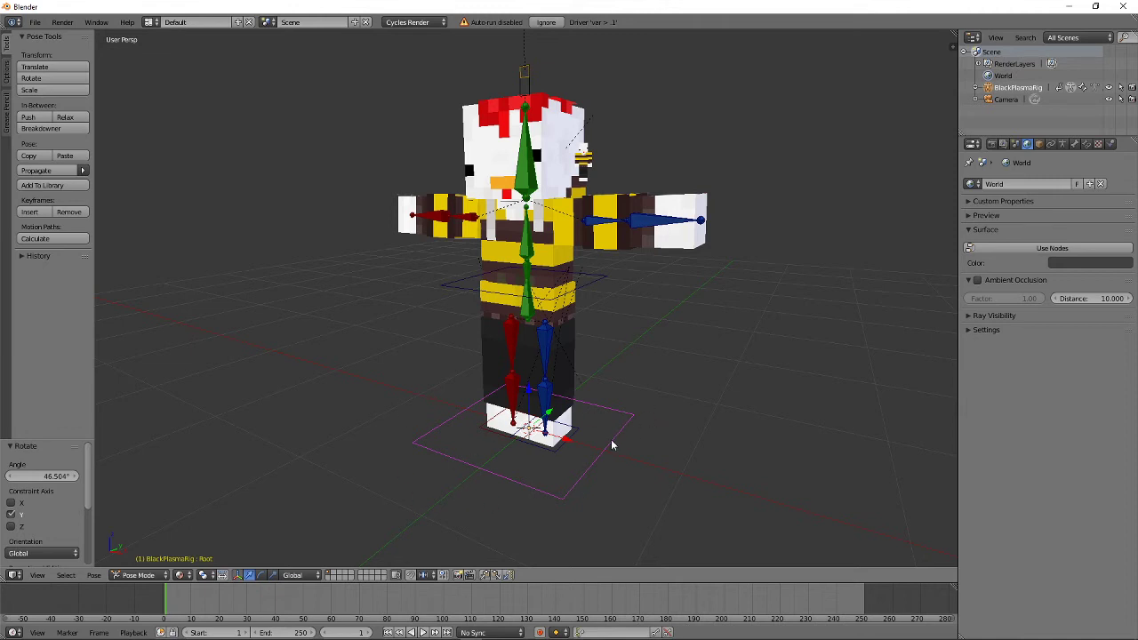
key(g)
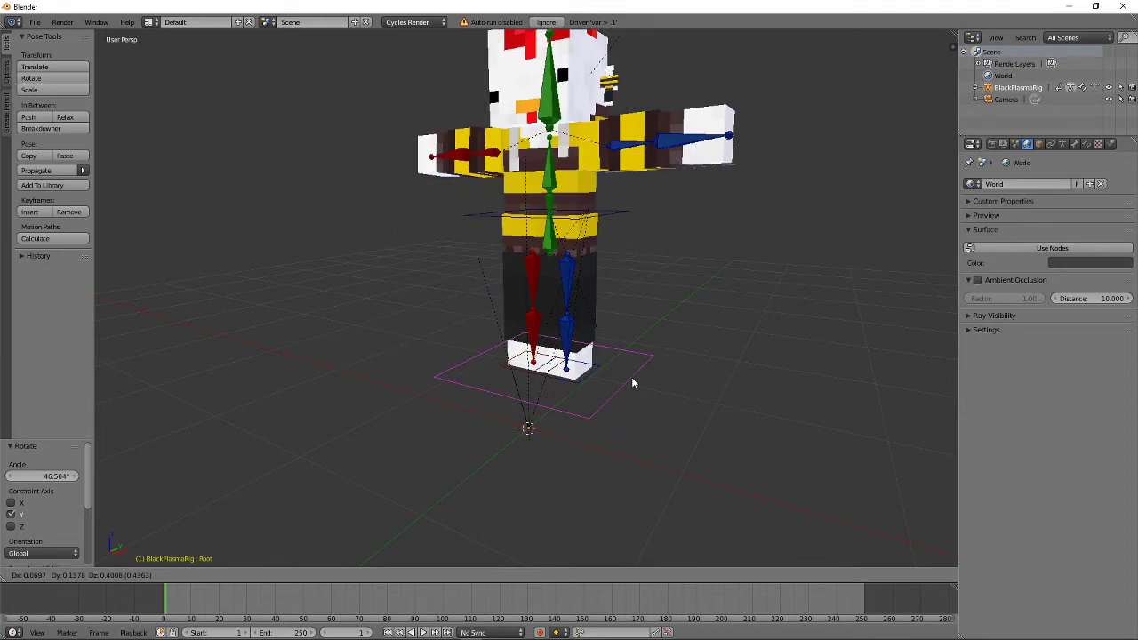
key(Escape)
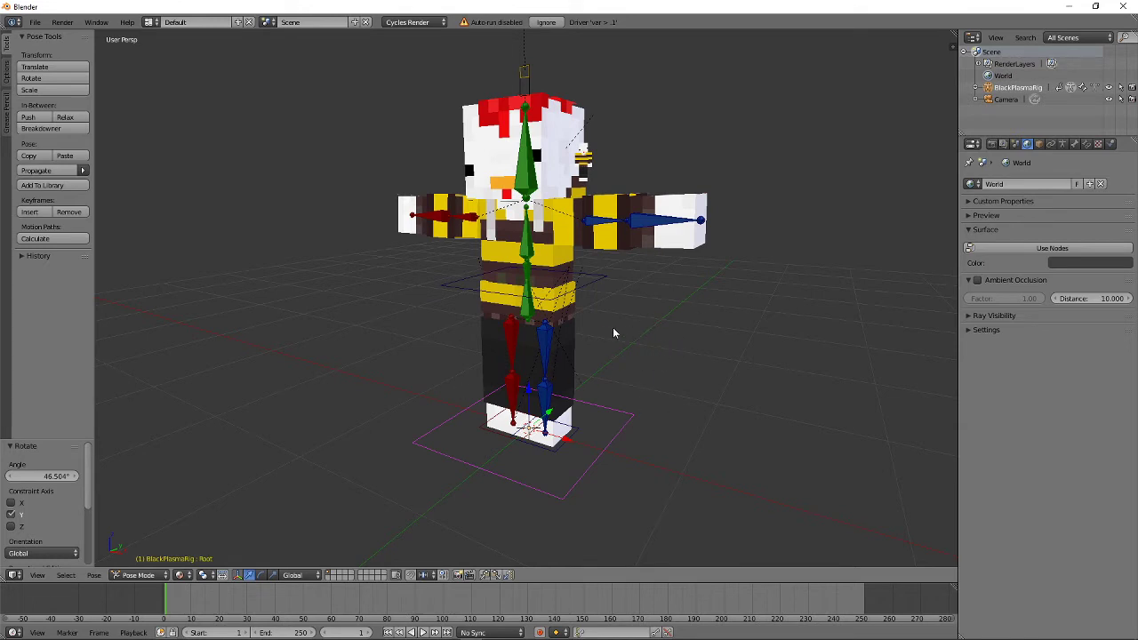
key(g)
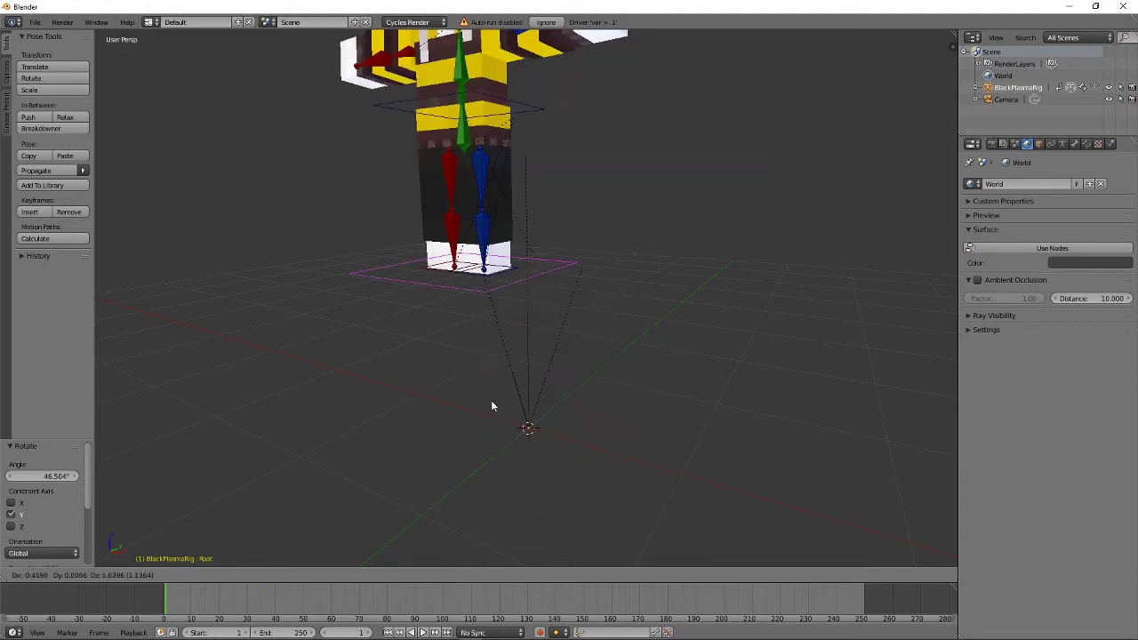
key(Escape)
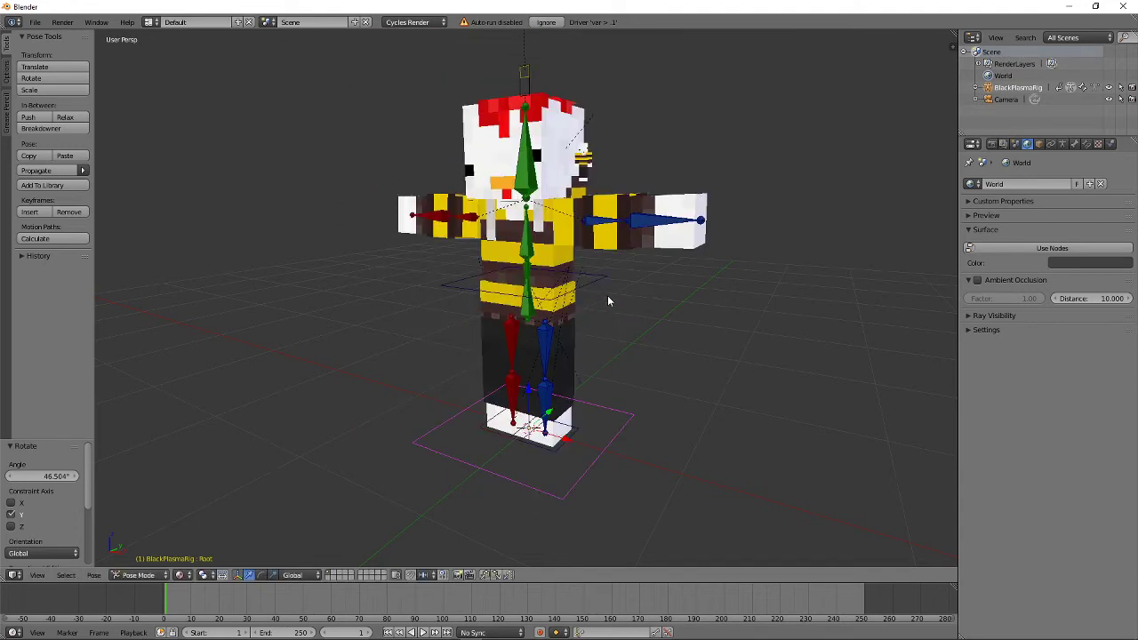
middle_drag(608, 295, 604, 297)
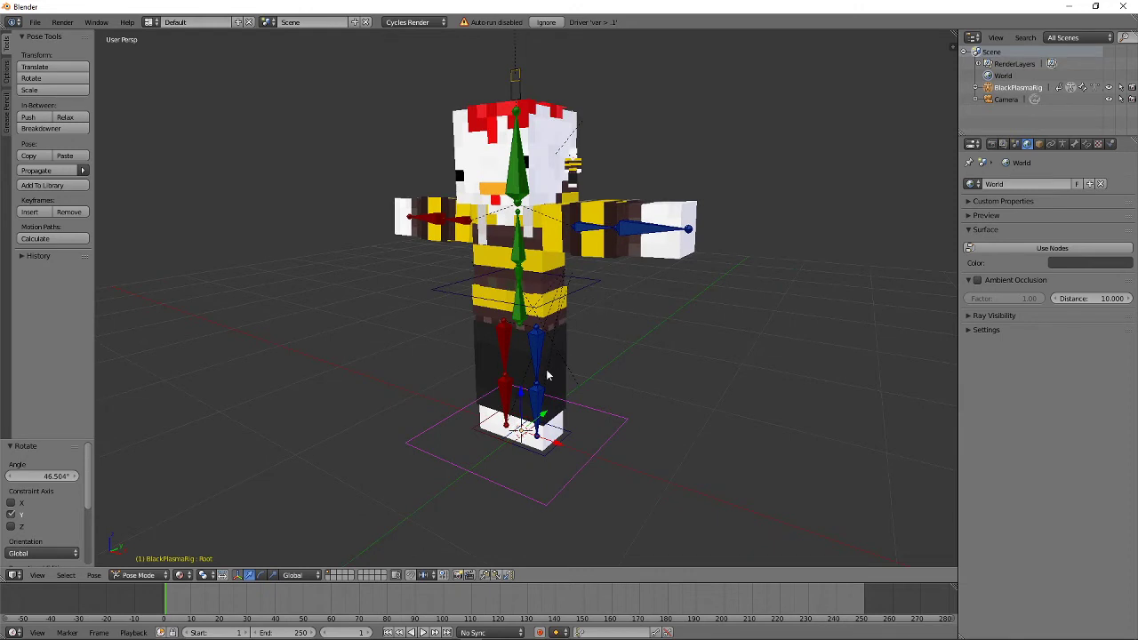
Undo the Root bone selection and the last rotations of both top arm bones.
key(ctrl+z)
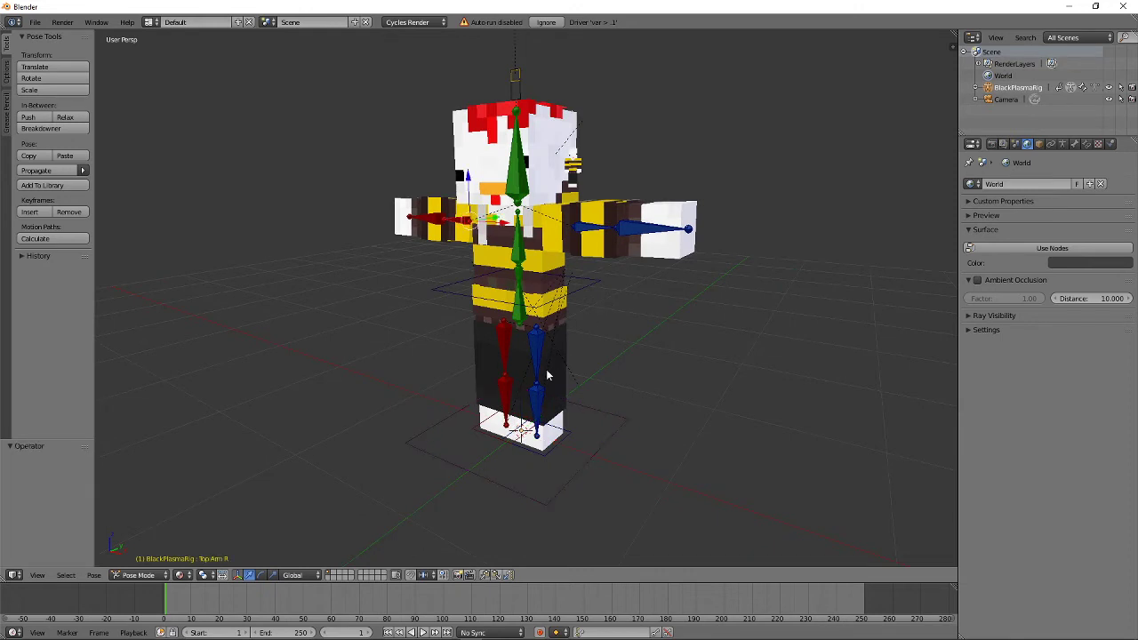
key(ctrl+shift+z)
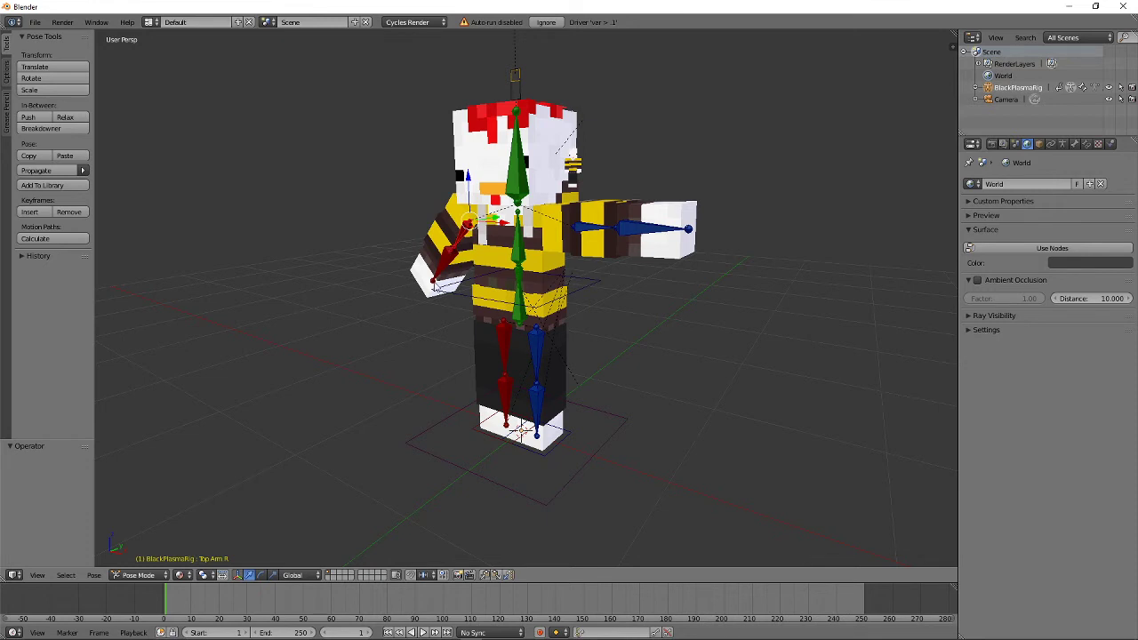
key(shift+ctrl+m)
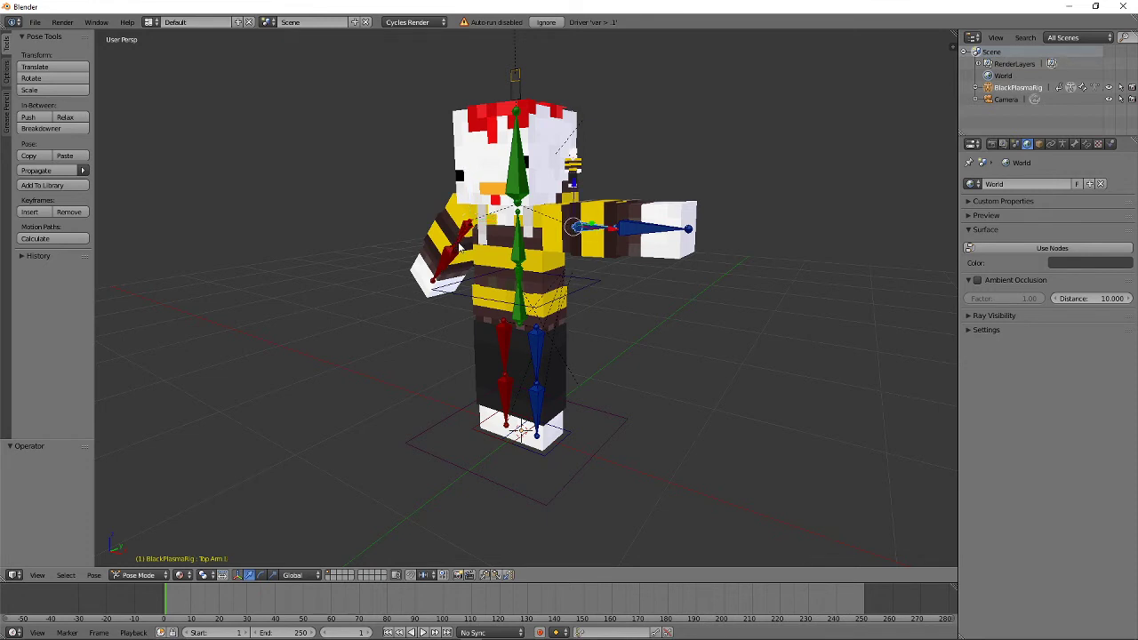
key(shift+ctrl+v)
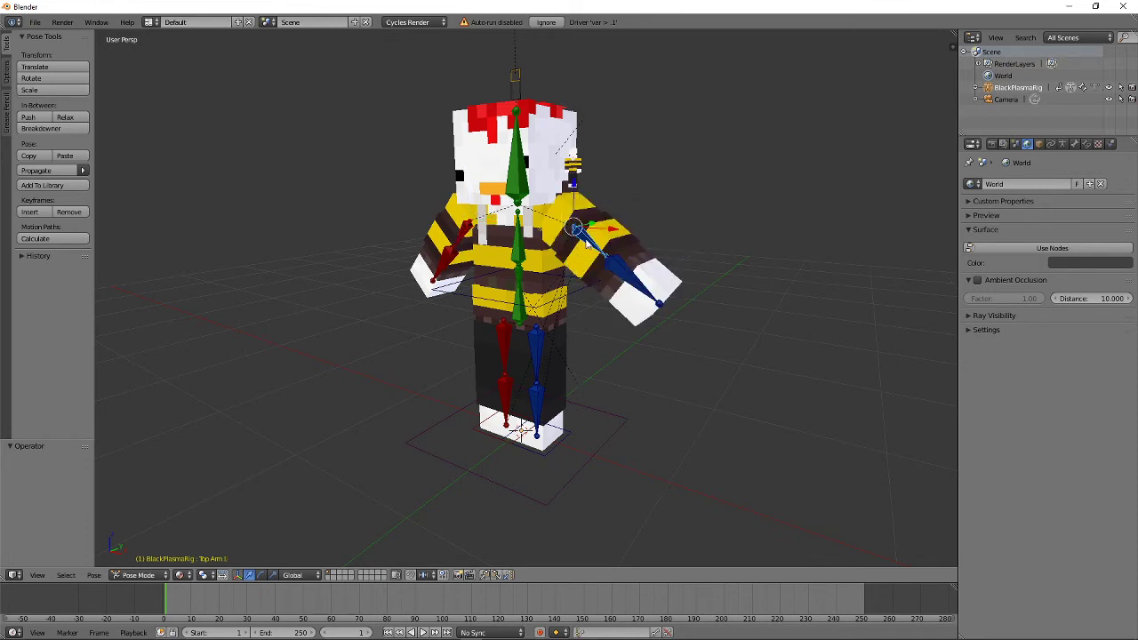
Raise both arms by rotating the Top Arm L bone about -31.2° and the Top Arm R bone about 35.8° around global Y.
key(r)
key(y)
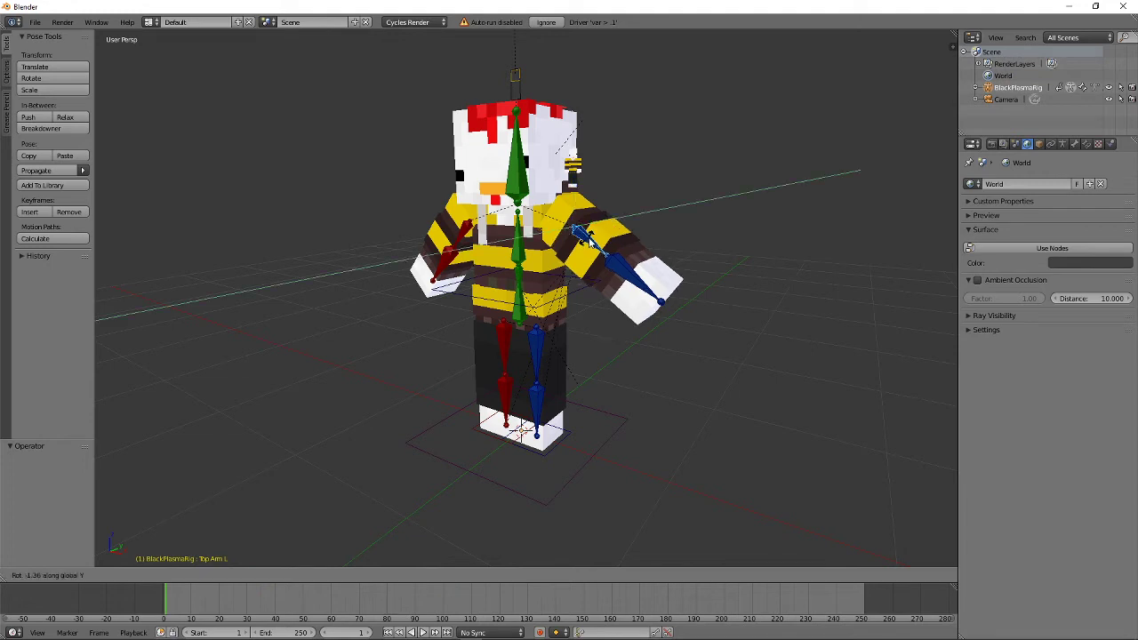
click(586, 222)
right_click(464, 229)
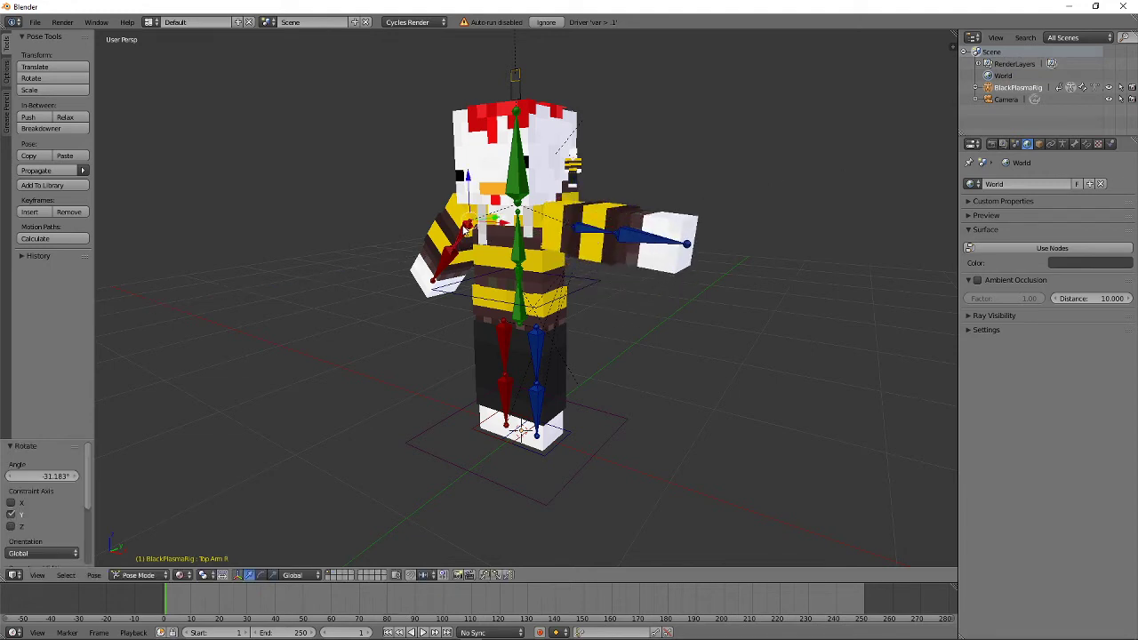
key(r)
key(y)
click(626, 333)
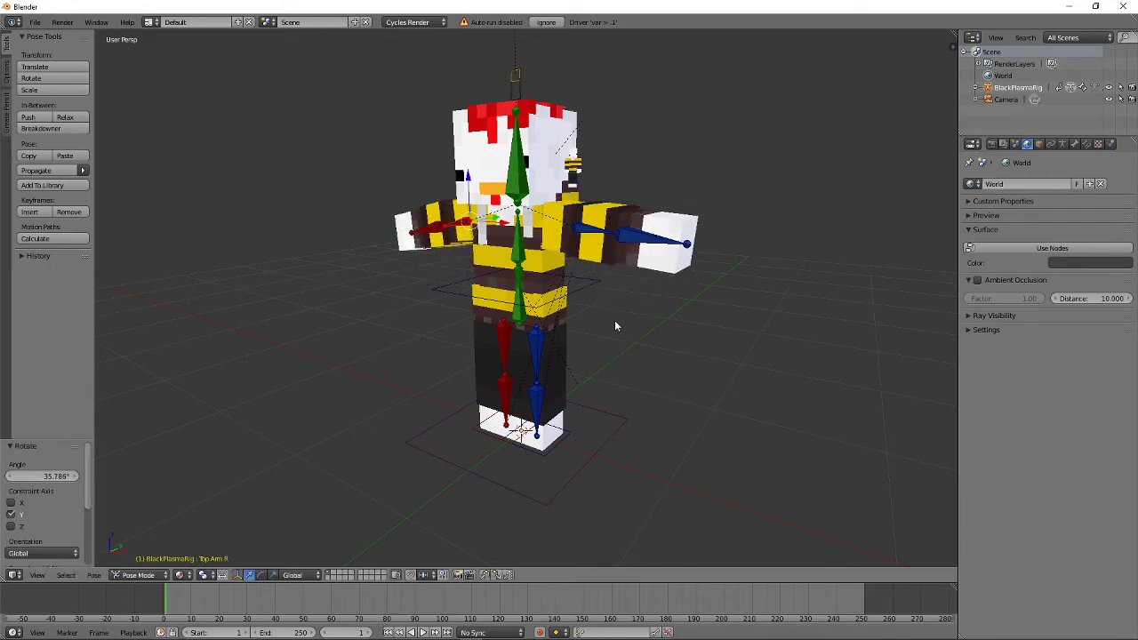
Rotate the Top Leg L bone by about 6° around global Y.
key(KP_1)
middle_drag(711, 308, 629, 274)
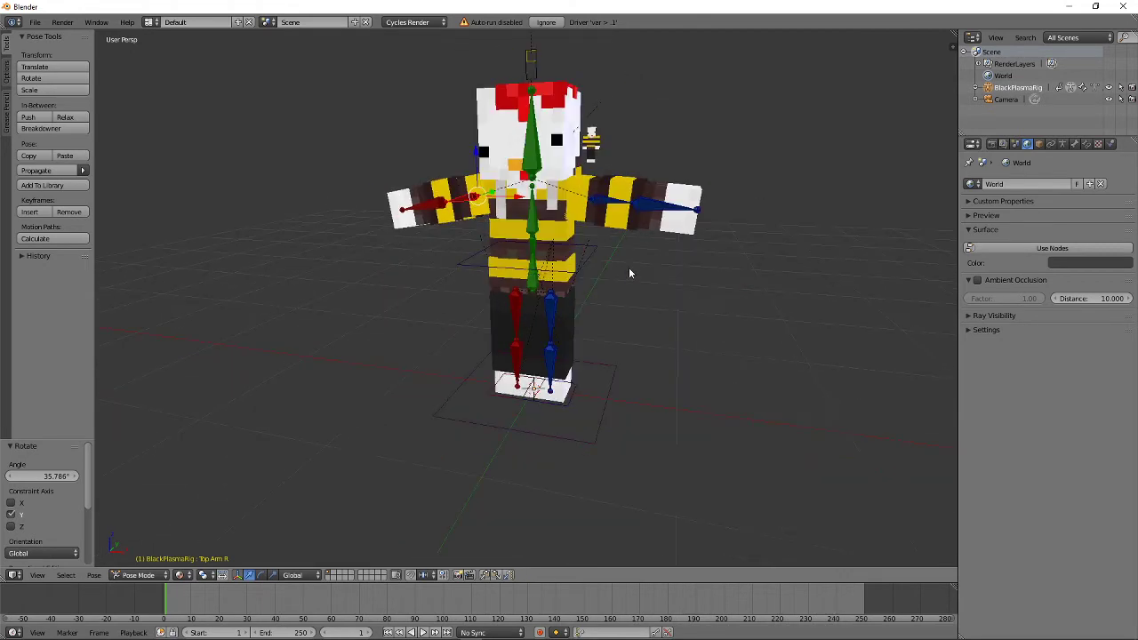
middle_drag(616, 323, 591, 335)
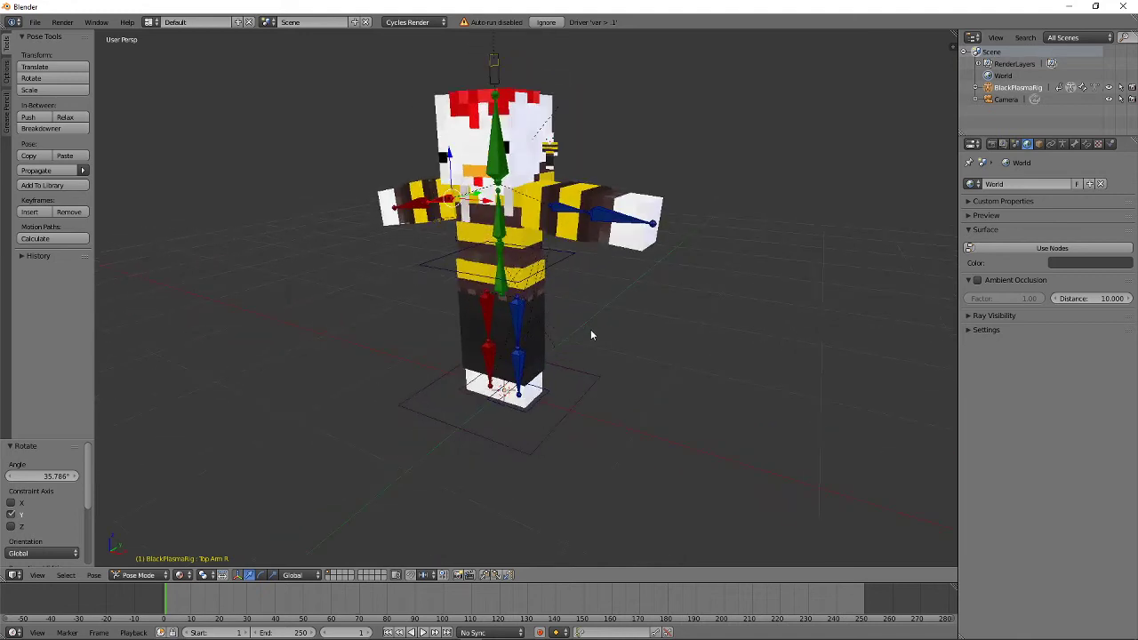
right_click(518, 324)
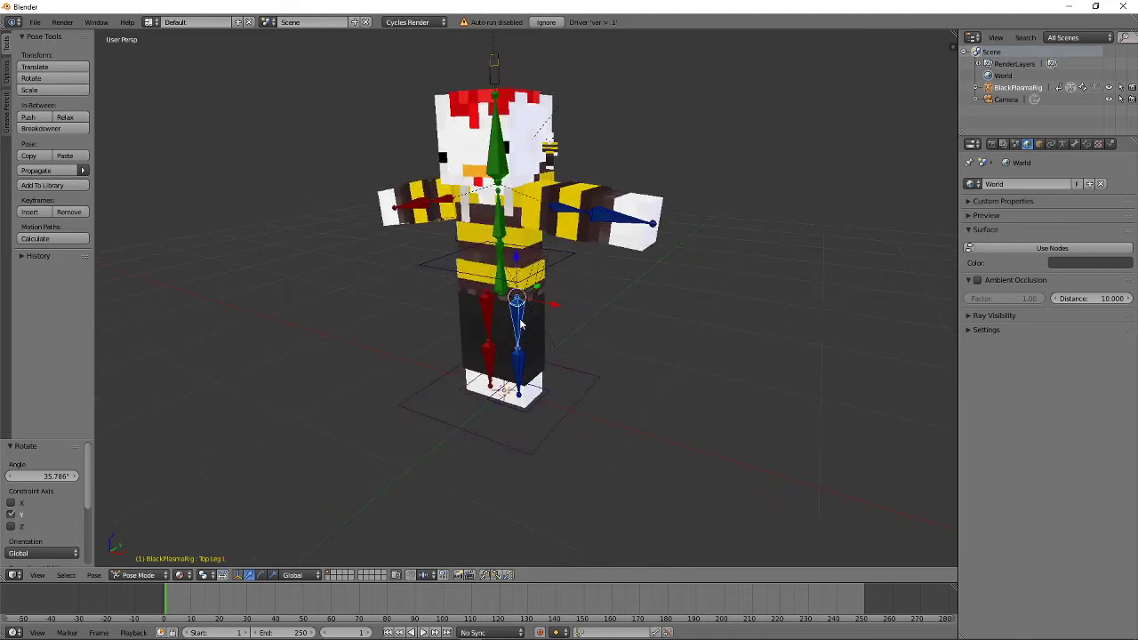
key(r)
key(y)
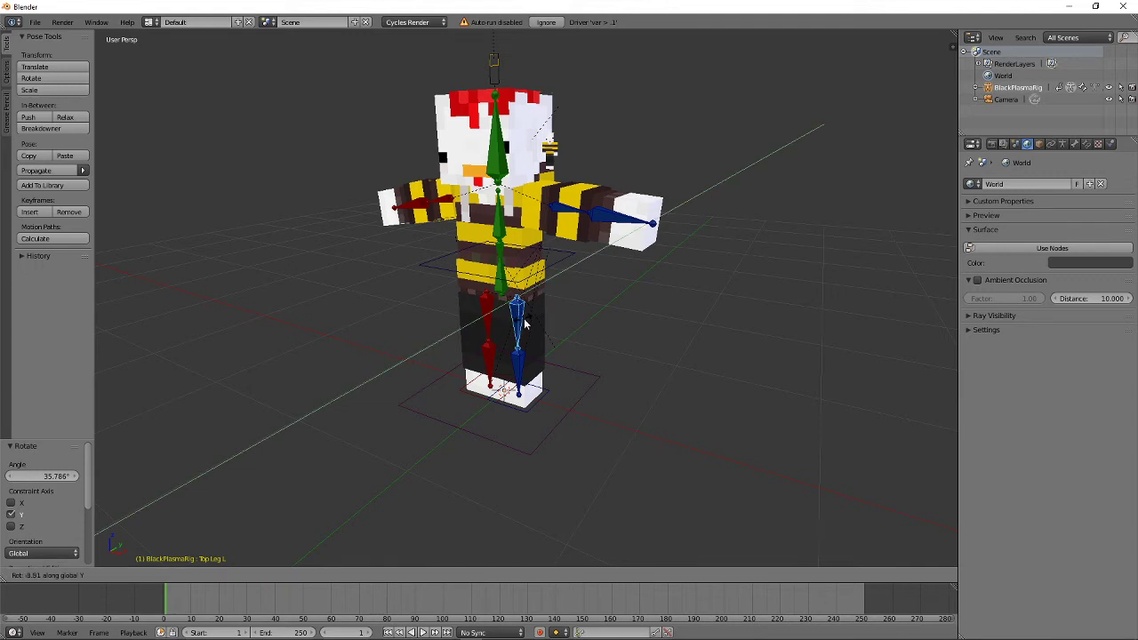
click(518, 324)
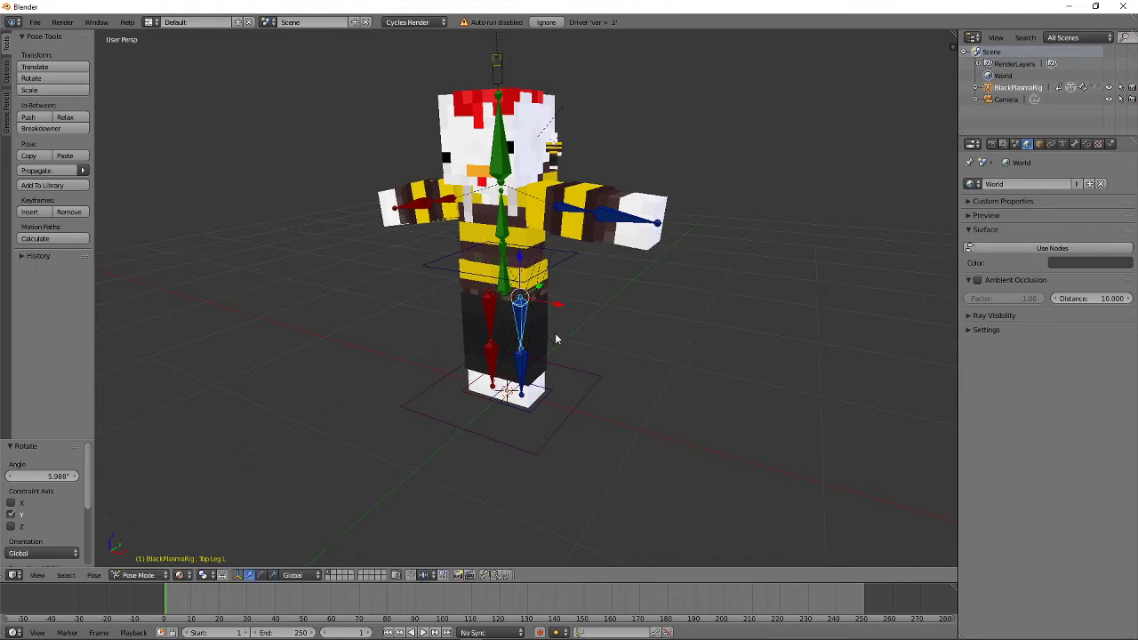
Rotate the Bottom Arm L bone by about -126.6° and the Bottom Arm R bone by about -30.3° around global X.
scroll(558, 338, up, 2)
right_click(645, 198)
key(r)
key(x)
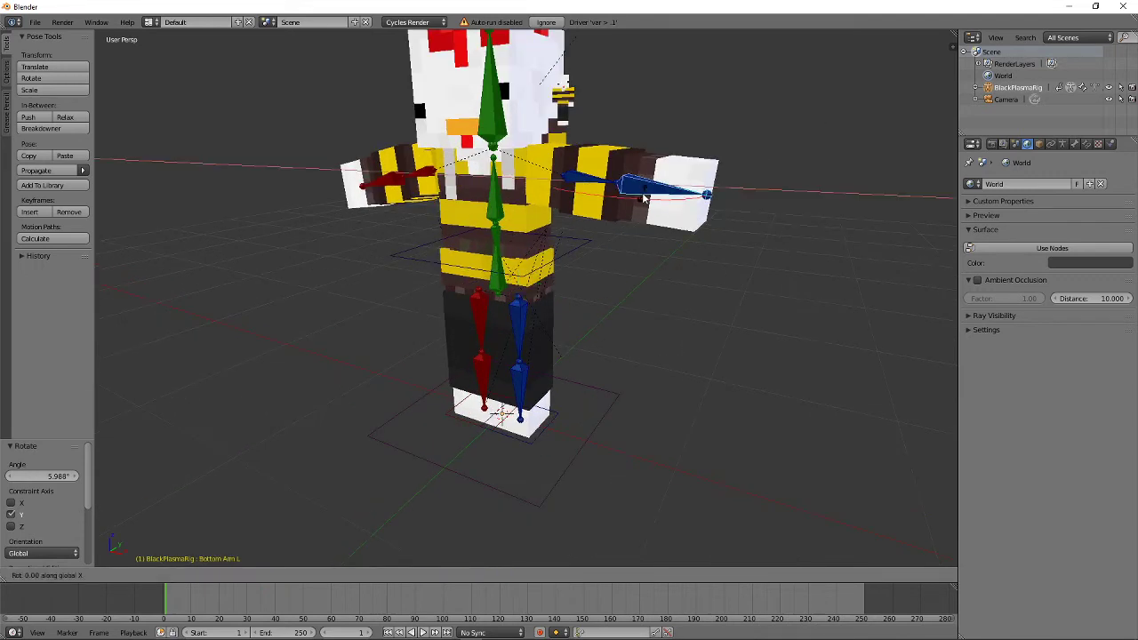
click(595, 200)
right_click(373, 185)
key(r)
key(x)
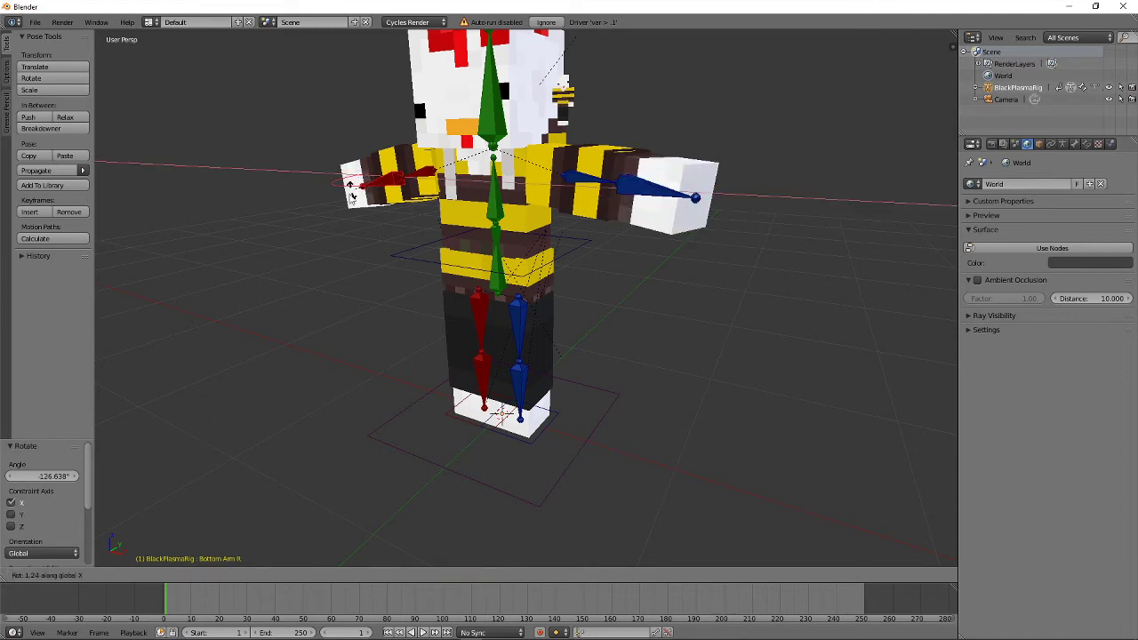
click(275, 167)
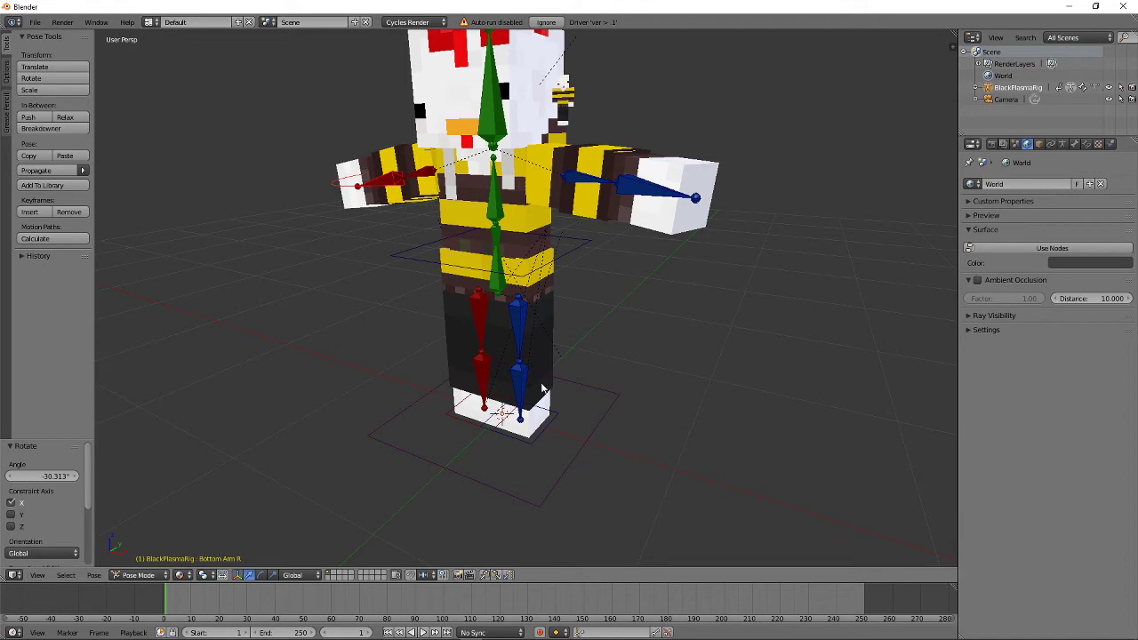
Bend both legs by moving the Leg IK L.002 control about (0.018, 0.029, 0.048) and Leg IK R.002 about (-0.102, 0.054, 0.058).
right_click(548, 426)
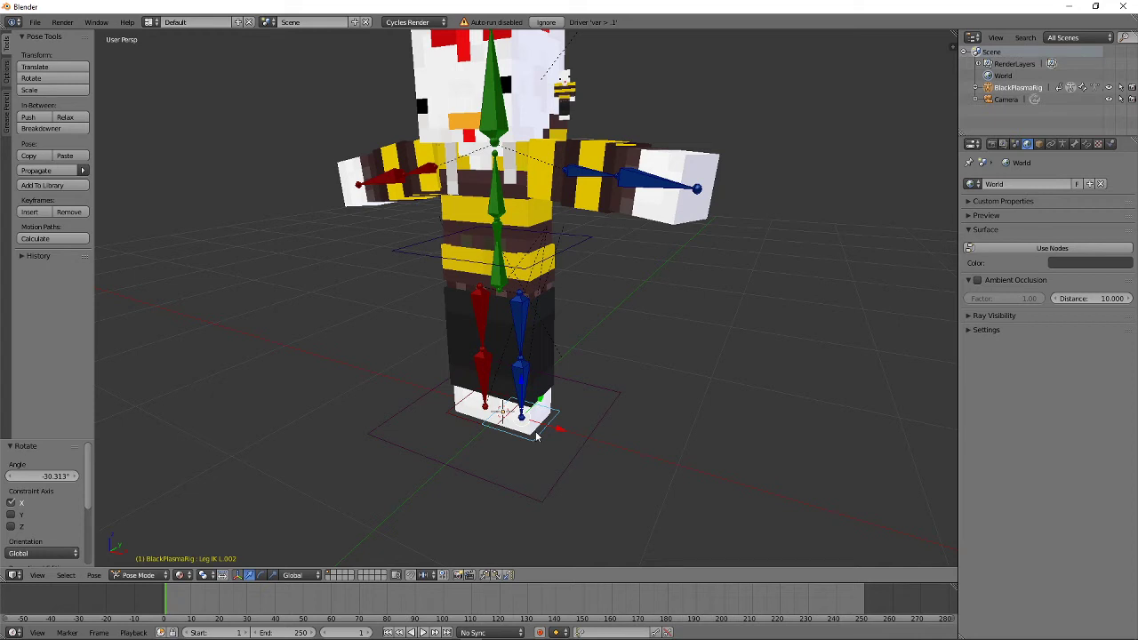
scroll(536, 436, up, 4)
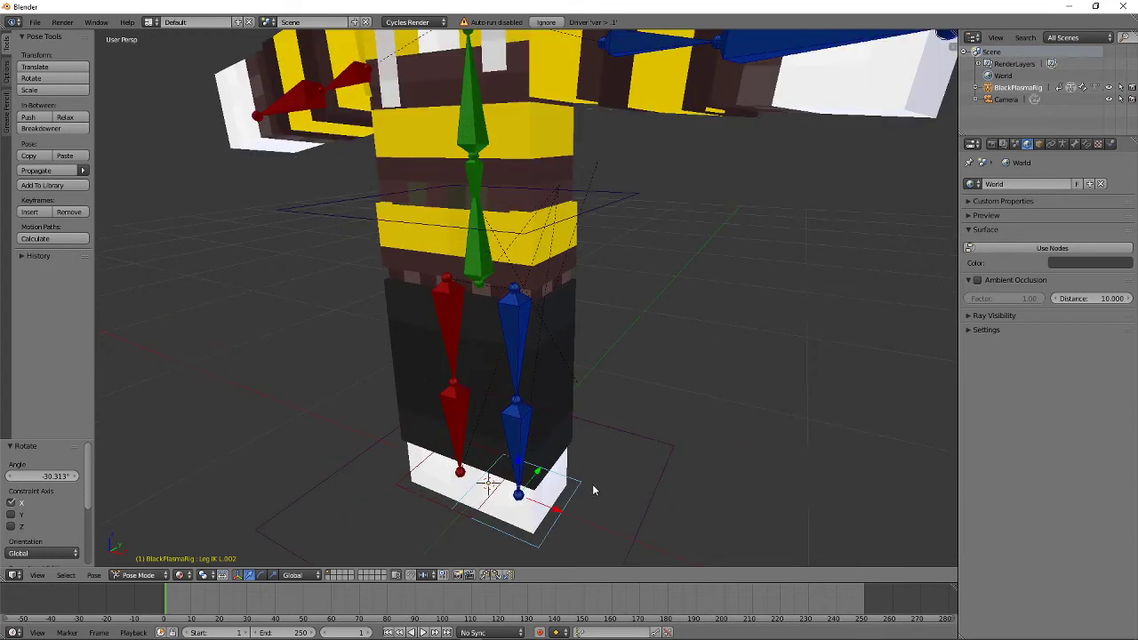
shift+middle_drag(591, 484, 593, 366)
scroll(592, 365, up, 2)
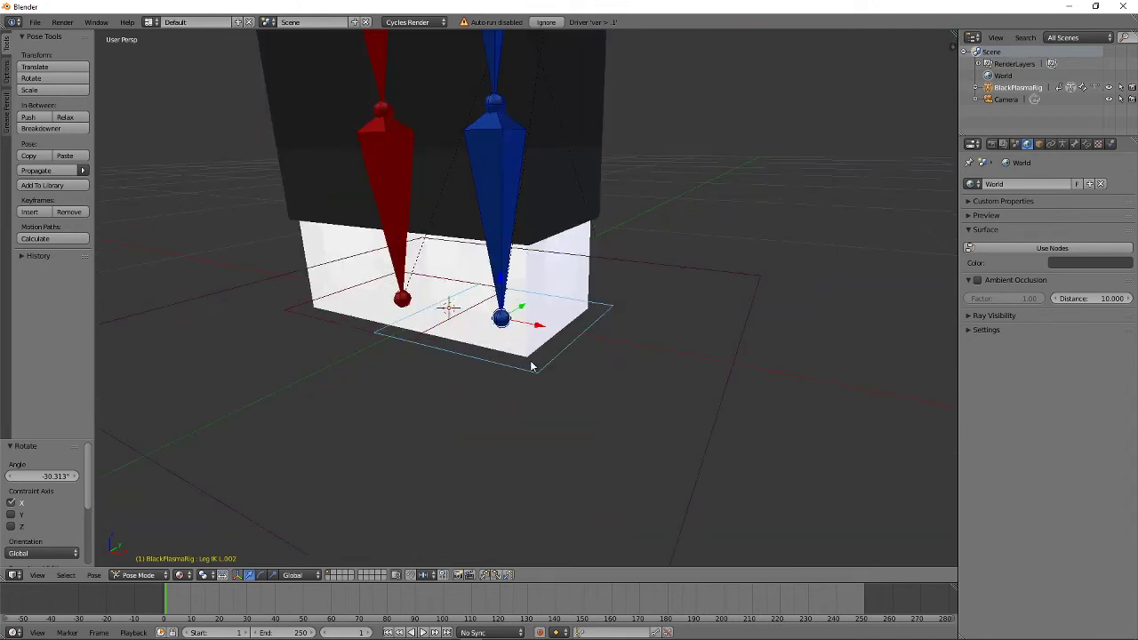
right_click(354, 320)
scroll(581, 369, down, 6)
mouse_move(584, 400)
middle_down()
mouse_move(584, 368)
mouse_move(584, 416)
middle_up()
key(g)
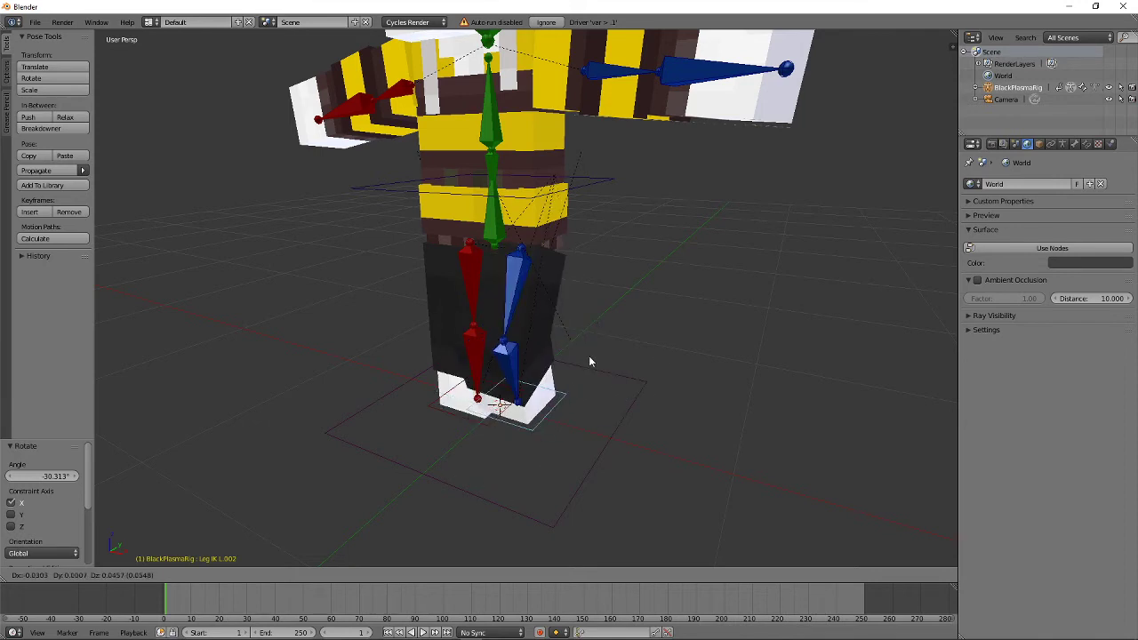
click(589, 355)
middle_drag(588, 356, 608, 413)
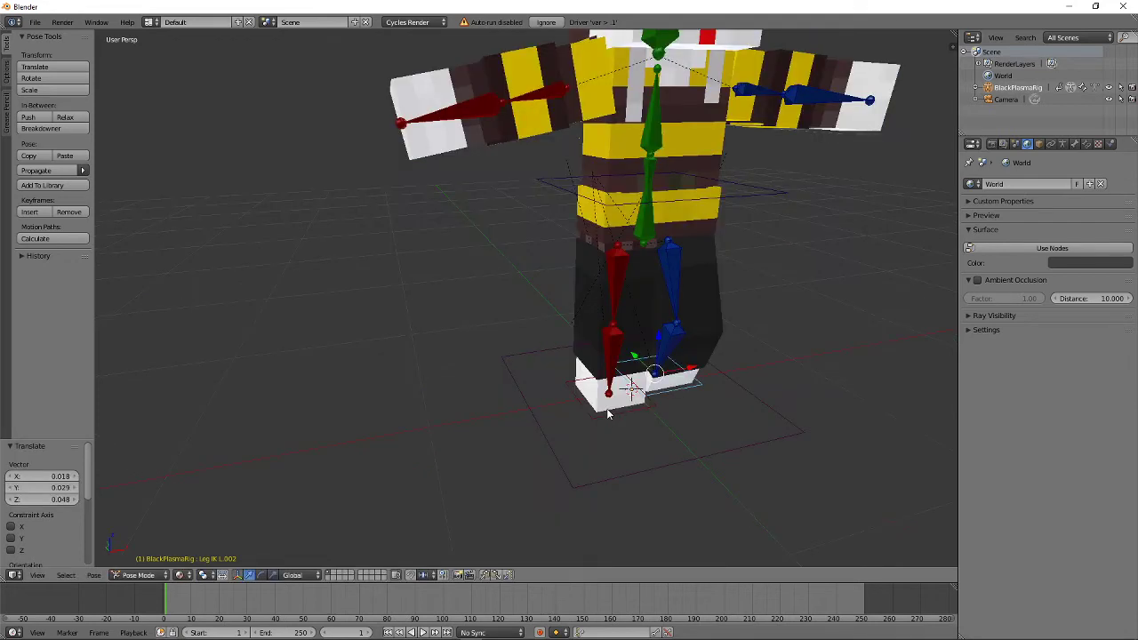
right_drag(608, 413, 585, 394)
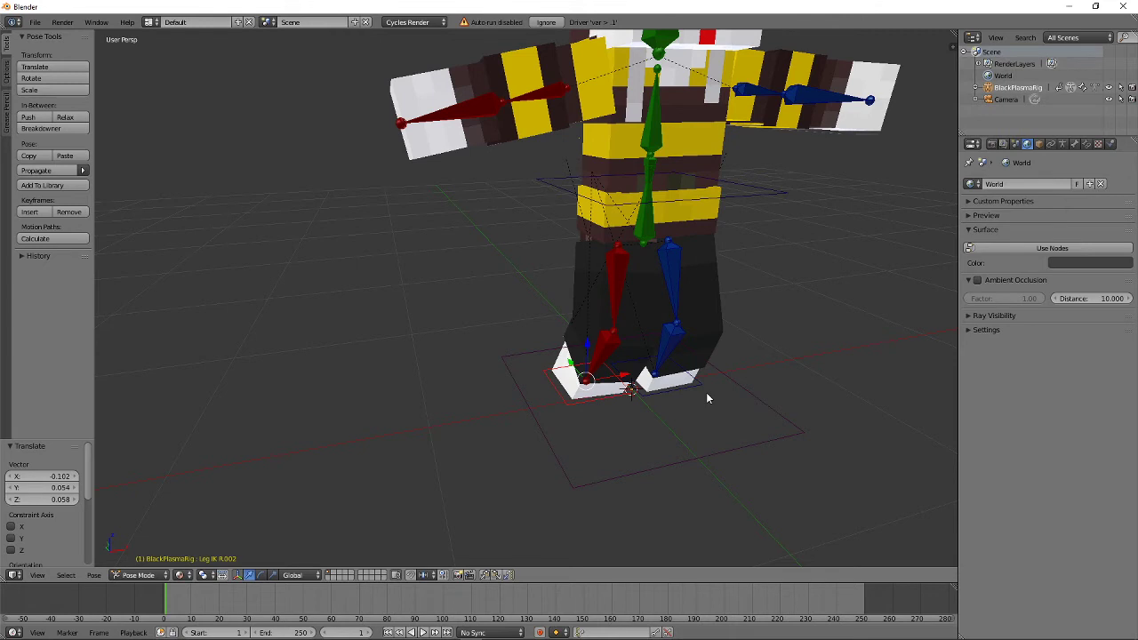
Tilt the Leg IK L.002 foot control with a trackball rotation of about 3.4° and 1.1°.
middle_drag(708, 398, 452, 376)
key(r)
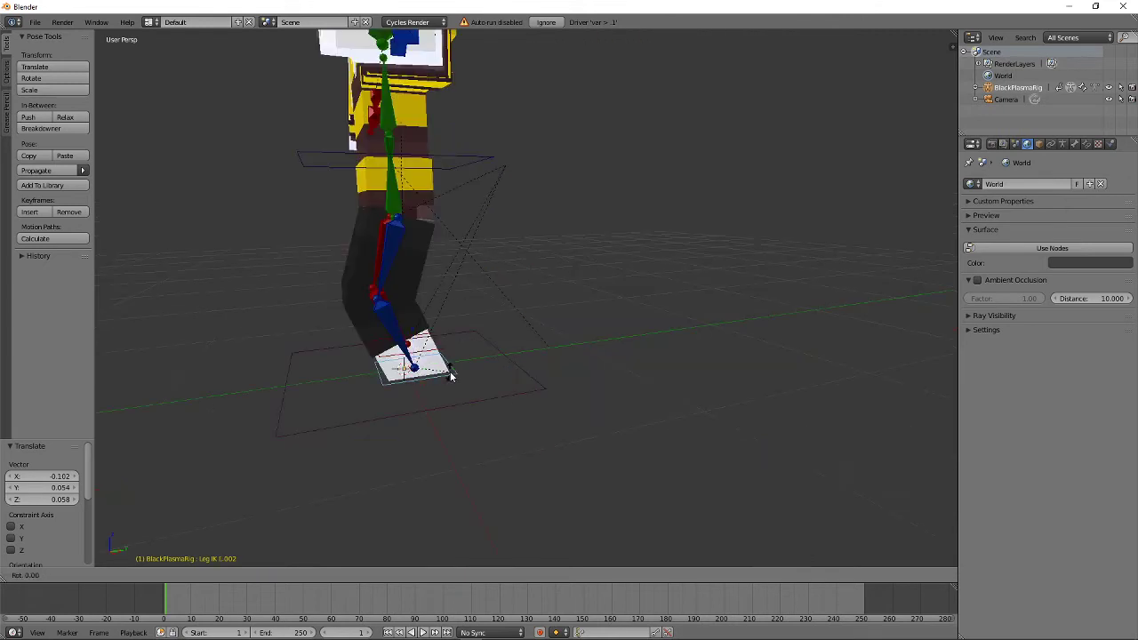
key(r)
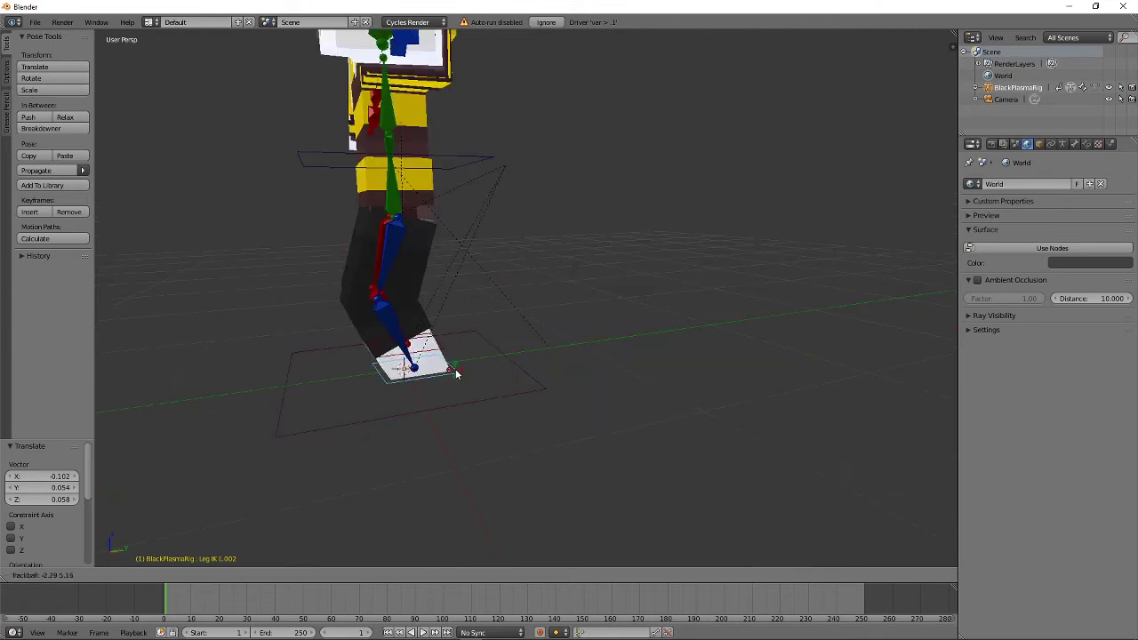
click(451, 380)
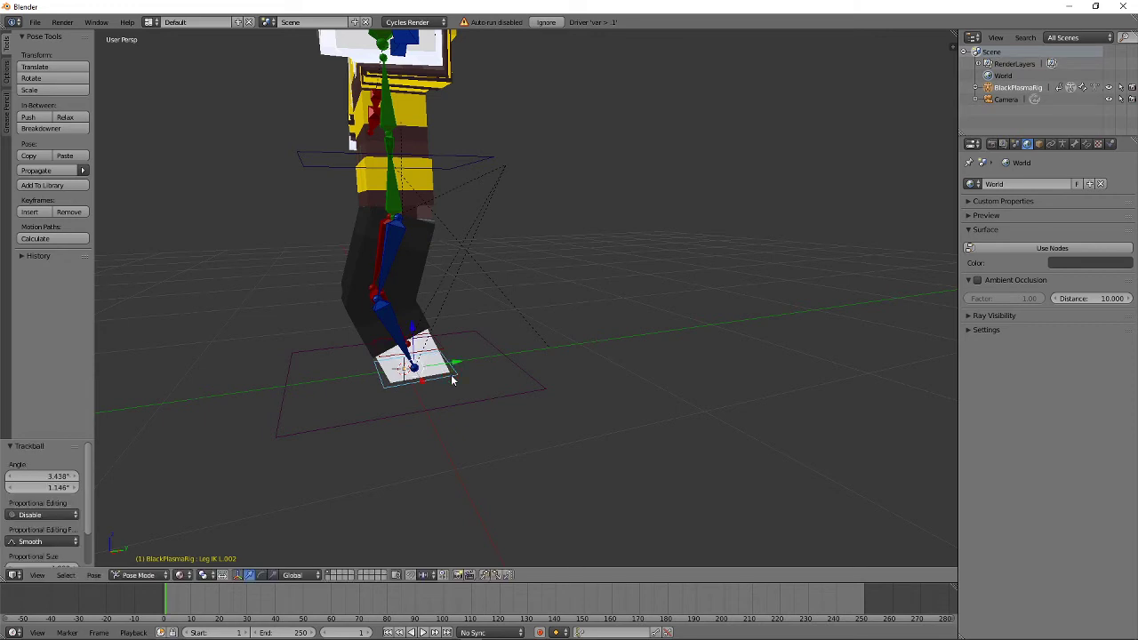
Rotate the Leg IK L.002 foot control by about 19.7° around global X.
key(r)
key(x)
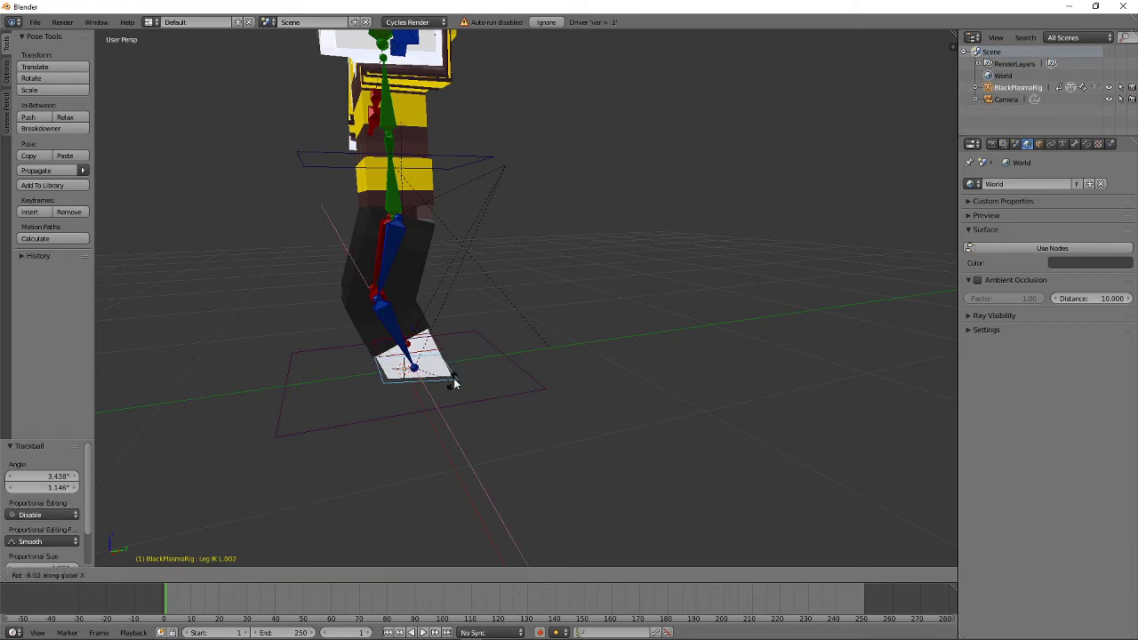
click(453, 365)
Tilt the character's Head bone sideways by about 10.3°, viewed from the front.
middle_drag(452, 364, 515, 222)
right_click(508, 213)
key(r)
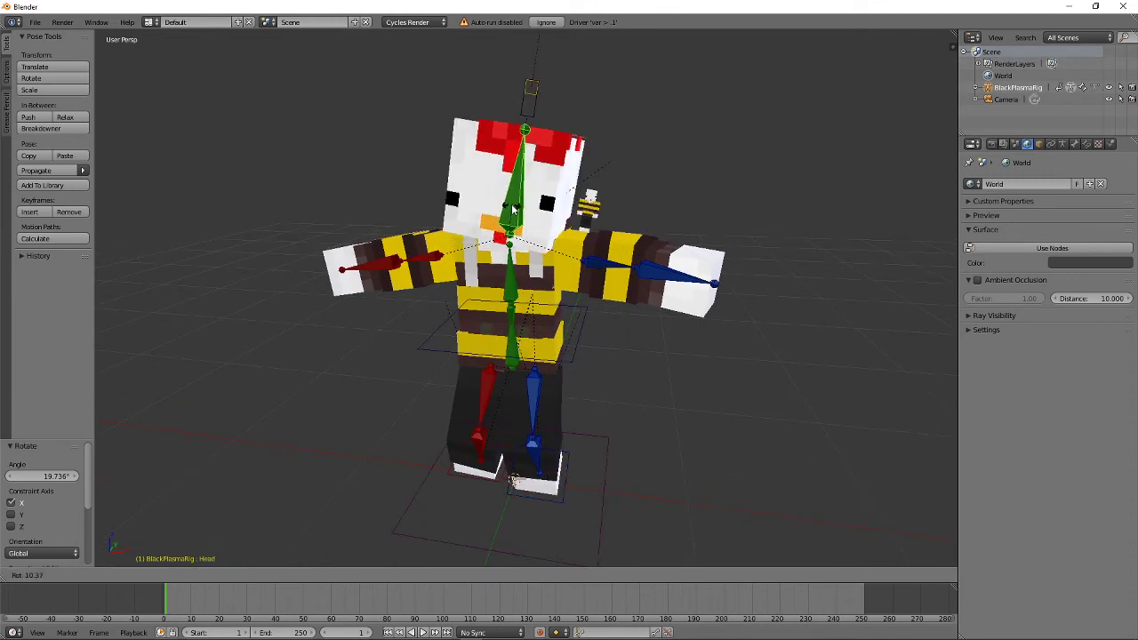
click(593, 210)
mouse_move(638, 353)
middle_down()
mouse_move(613, 360)
mouse_move(642, 352)
middle_up()
scroll(642, 352, down, 2)
scroll(646, 353, up, 3)
scroll(648, 363, down, 1)
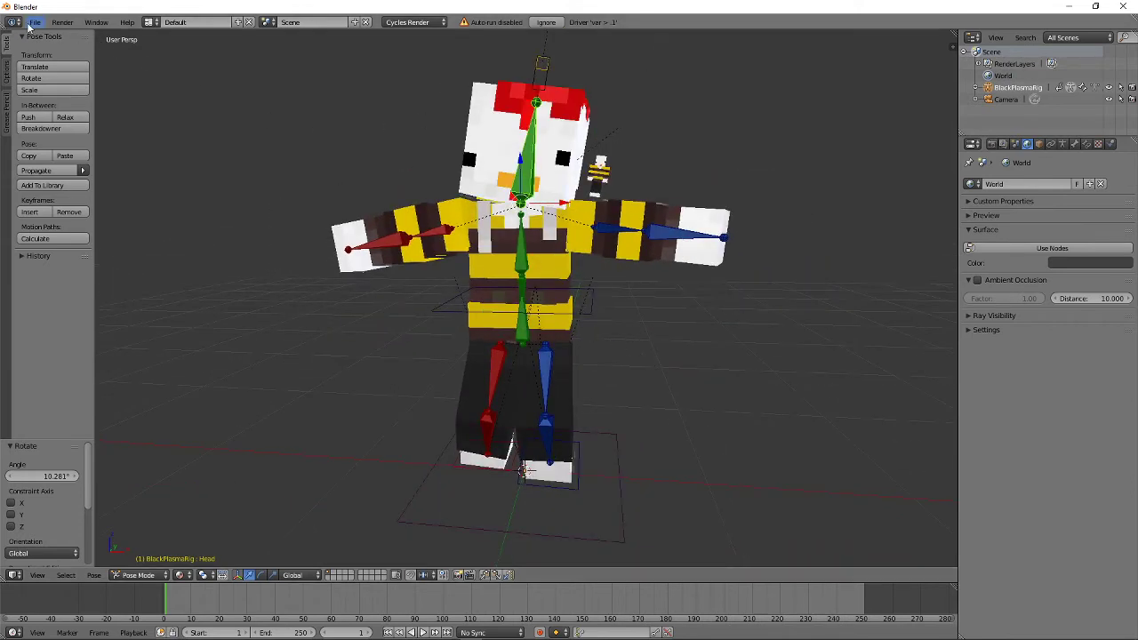
Append the Redstone Sword object from Jerry's Sword Pack Cycles V2.blend in the Jerry's Sword Rig folder of Blender Stuff.
click(33, 23)
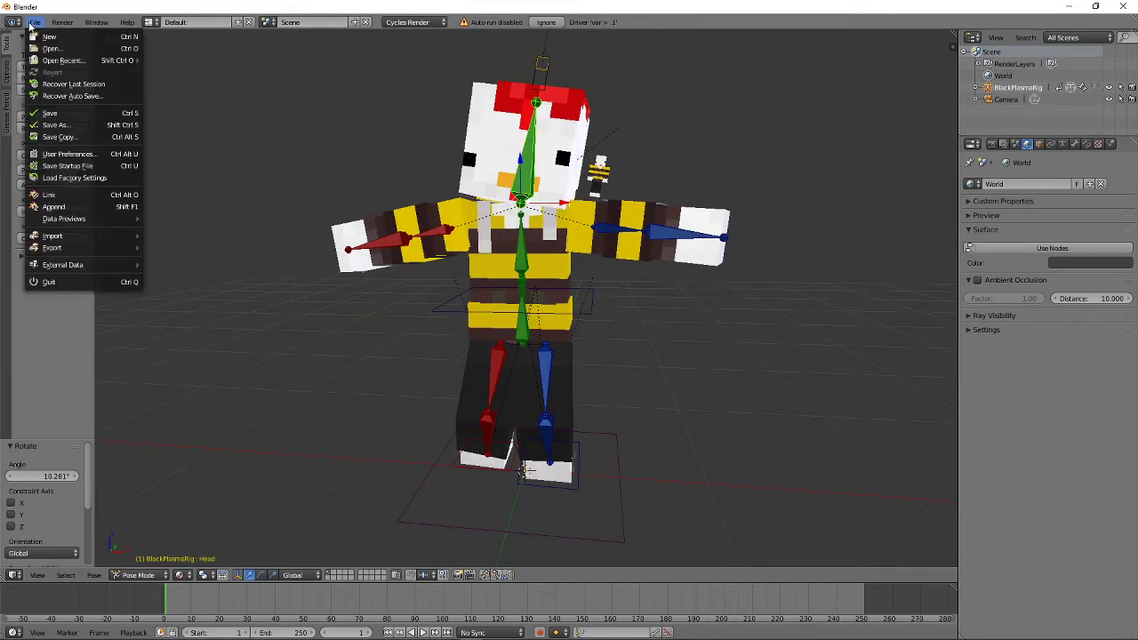
click(65, 205)
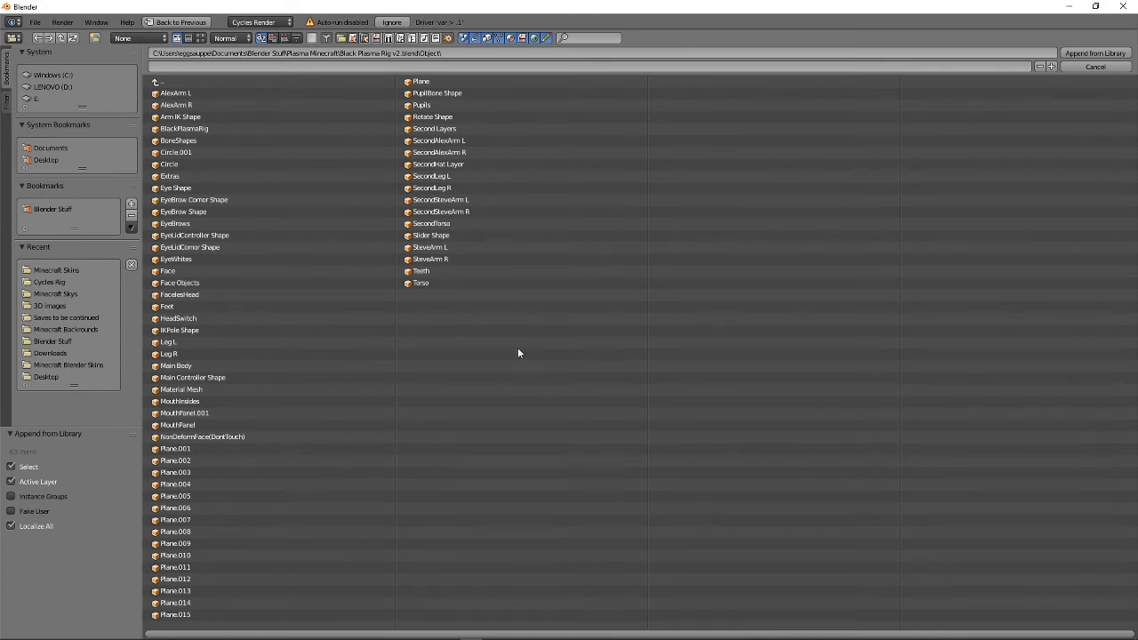
click(57, 283)
click(74, 208)
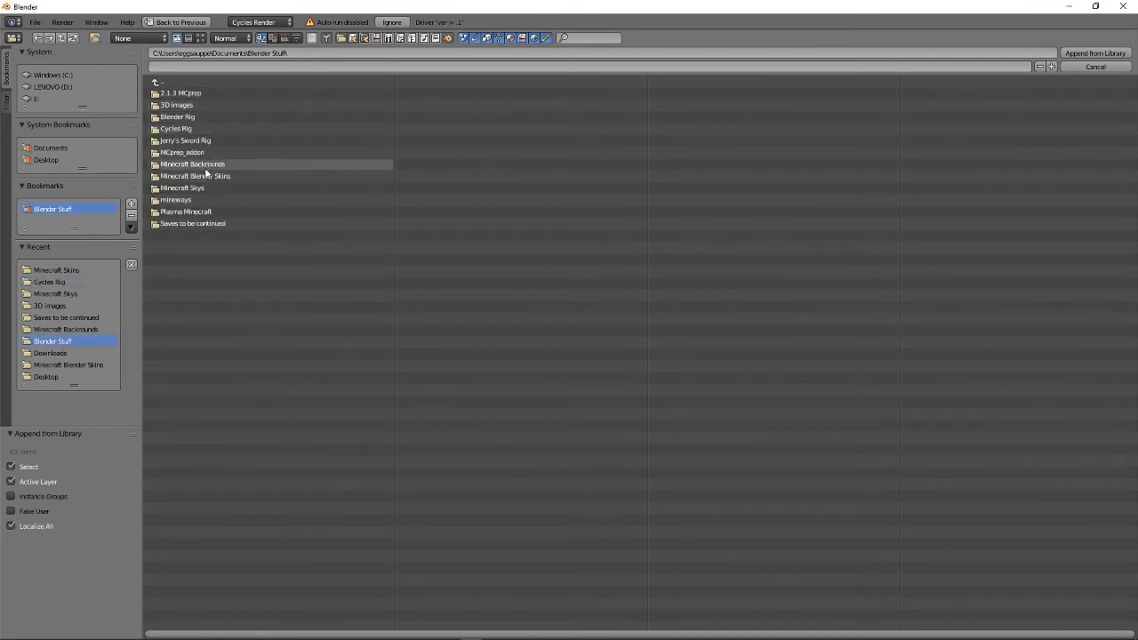
click(217, 141)
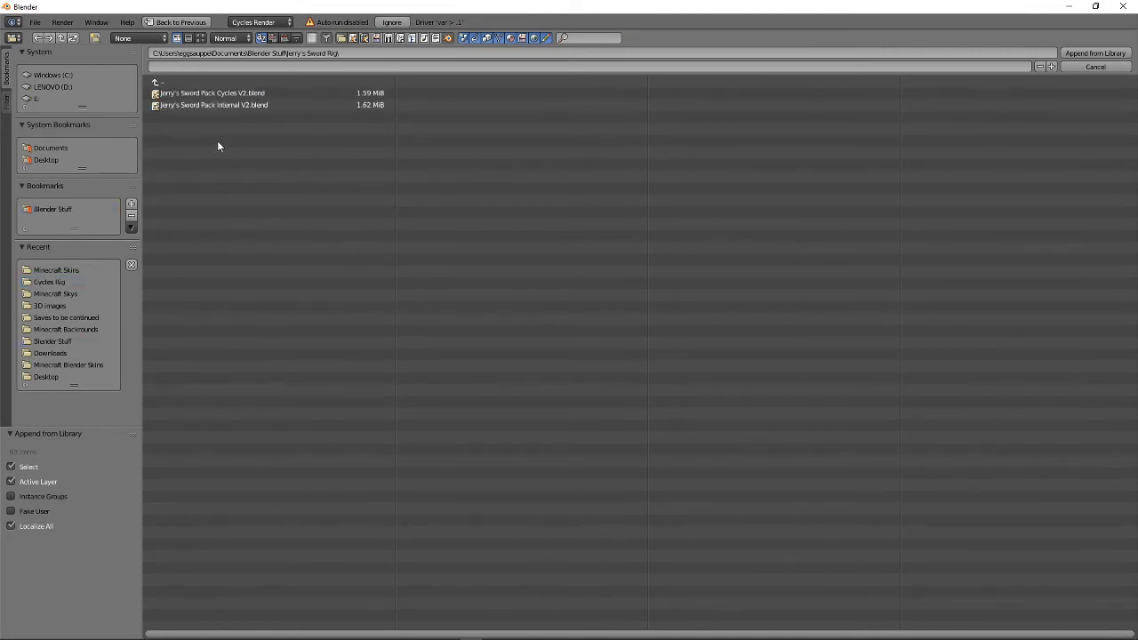
click(265, 92)
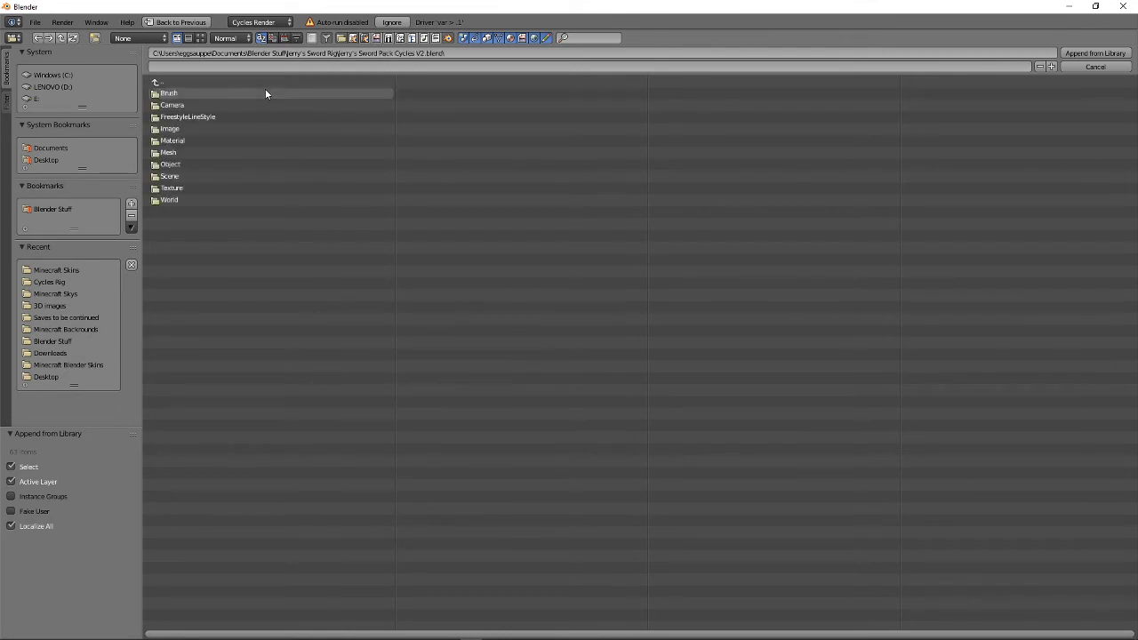
click(192, 164)
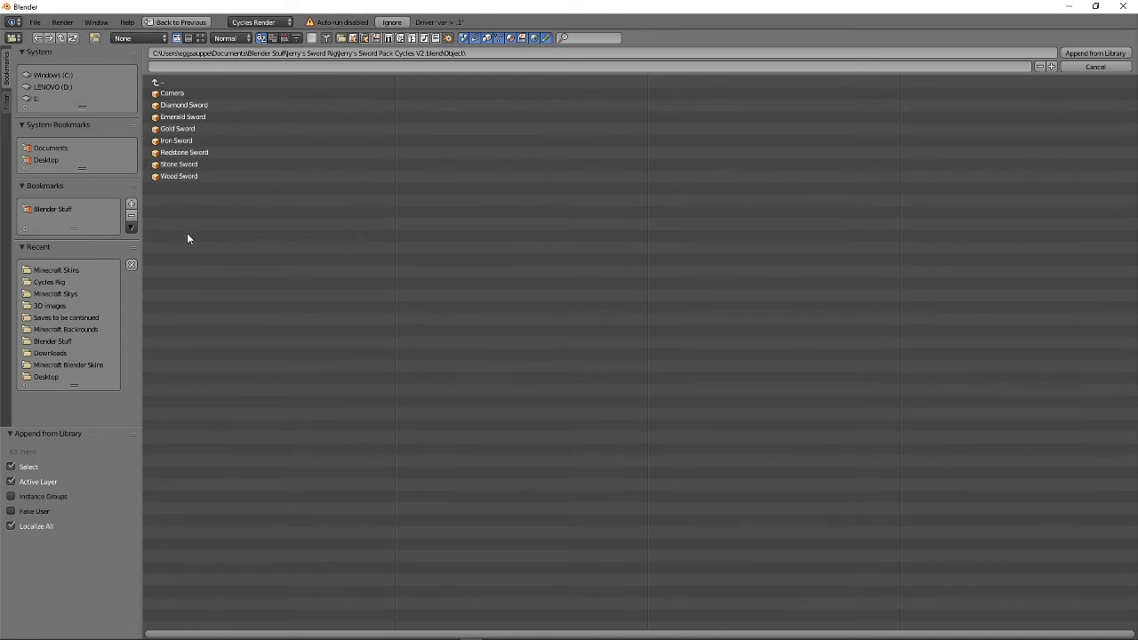
double_click(205, 153)
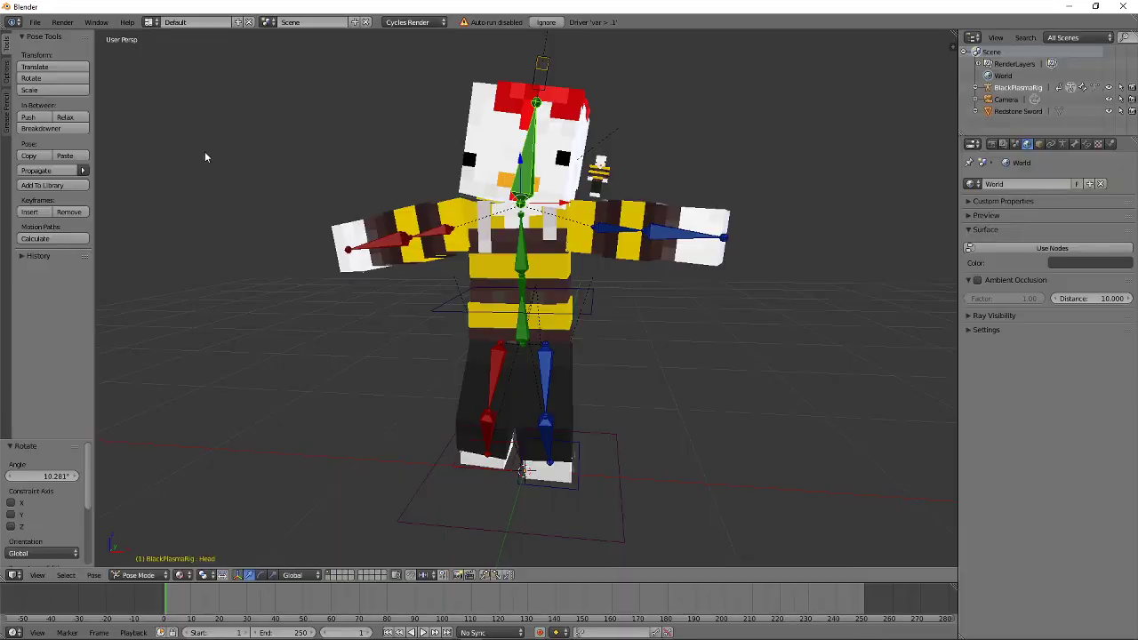
Move the Redstone Sword over to the character's right hand, including a second move of about (0.125, -1.099, 0.638).
scroll(601, 320, down, 4)
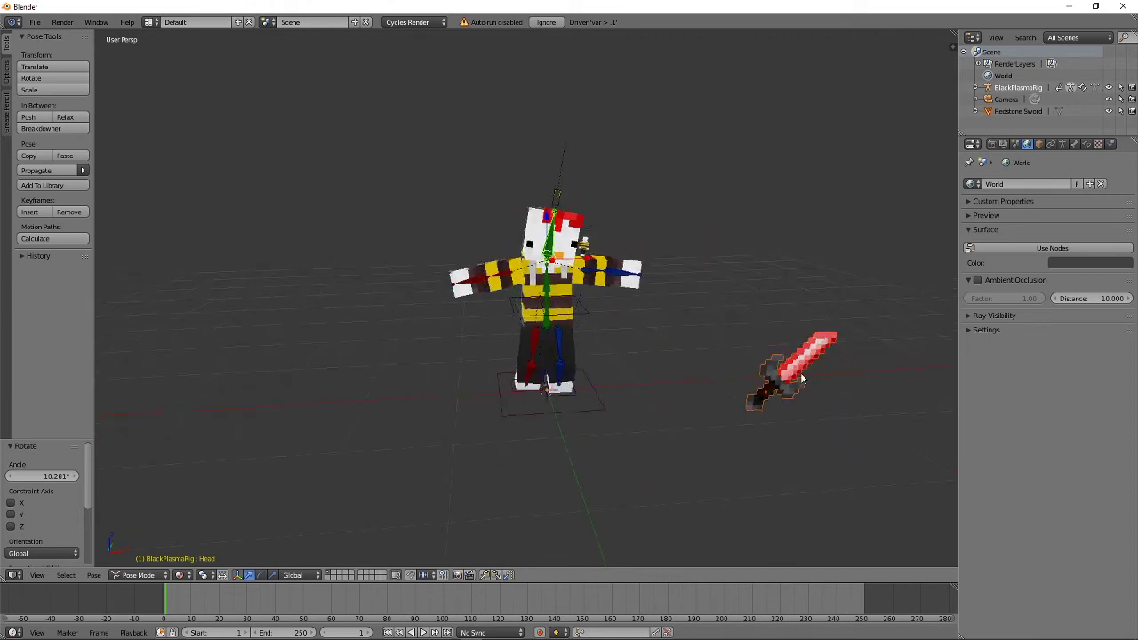
right_click(794, 377)
key(g)
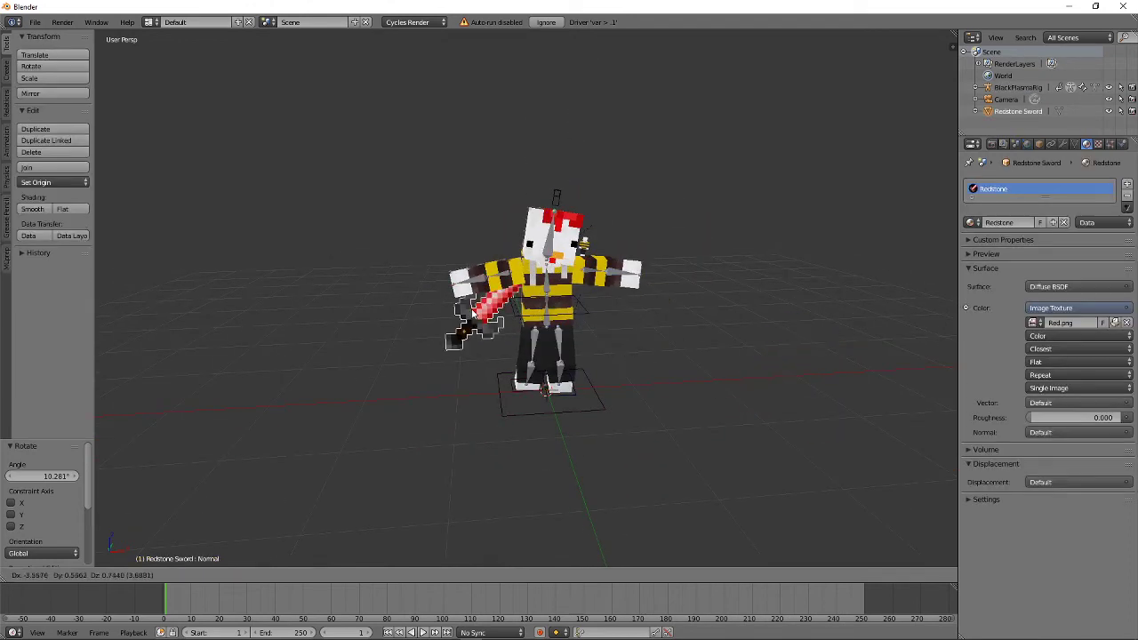
click(431, 311)
middle_drag(509, 310, 706, 277)
key(g)
click(705, 231)
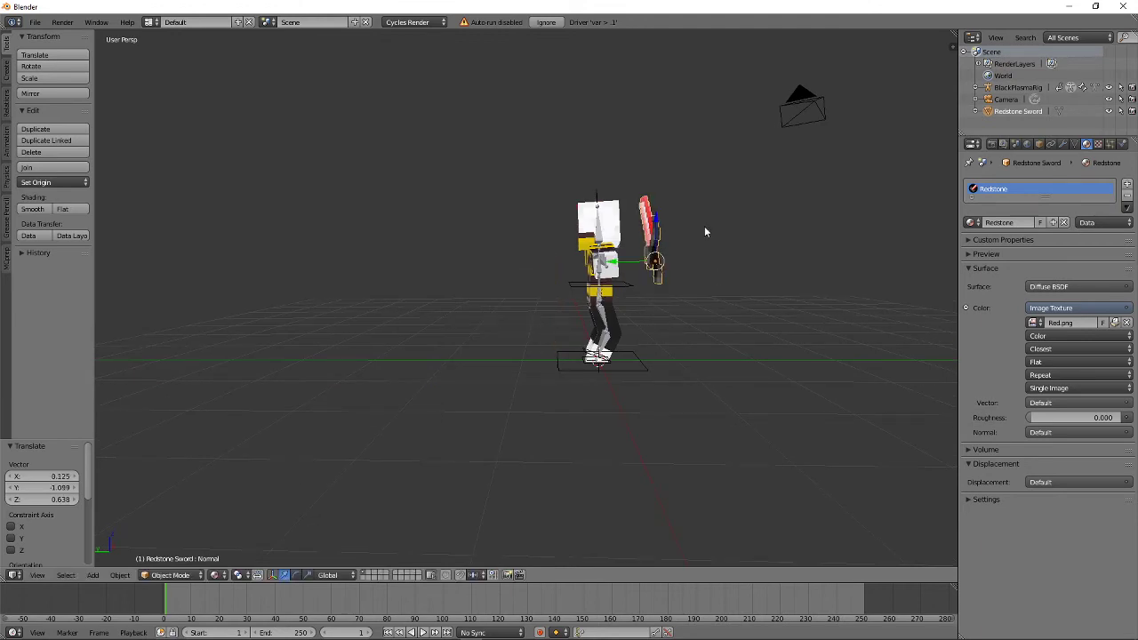
Rotate the Redstone Sword by about -98.5° around global Z and about 39.6° around global X.
middle_drag(704, 231, 507, 249)
middle_drag(569, 356, 643, 348)
scroll(625, 372, up, 3)
key(r)
key(x)
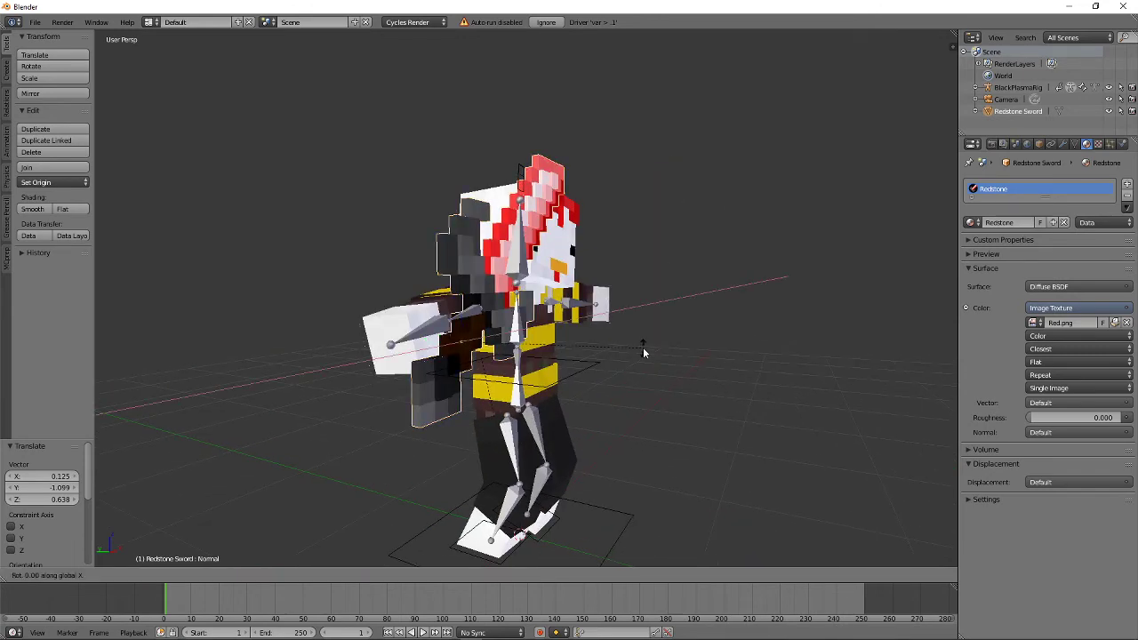
key(z)
click(432, 501)
key(r)
key(y)
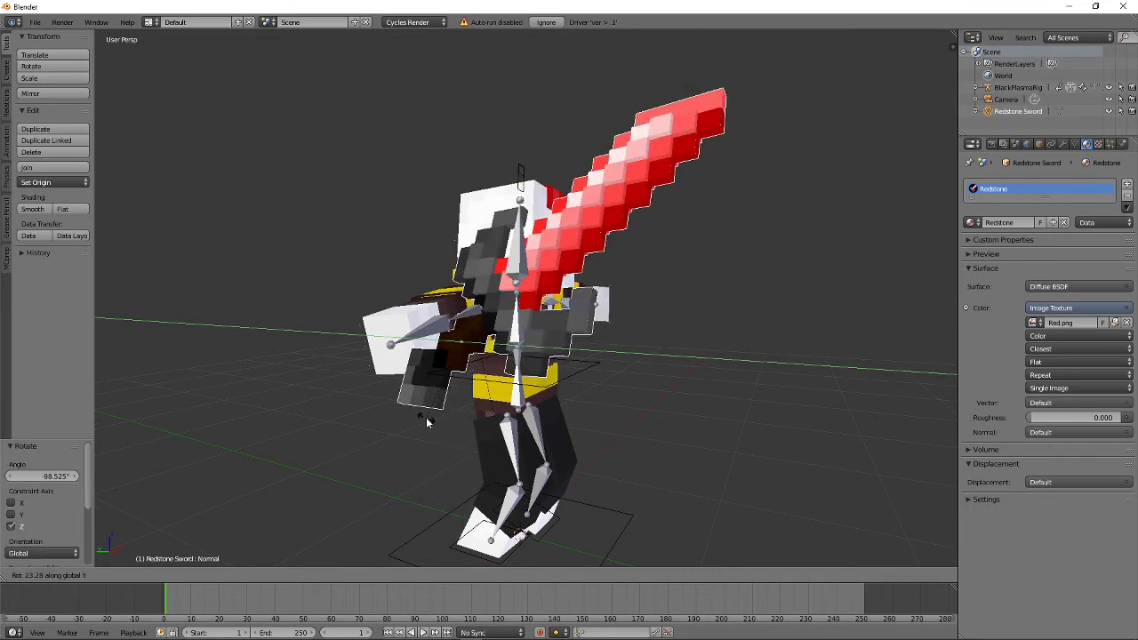
key(x)
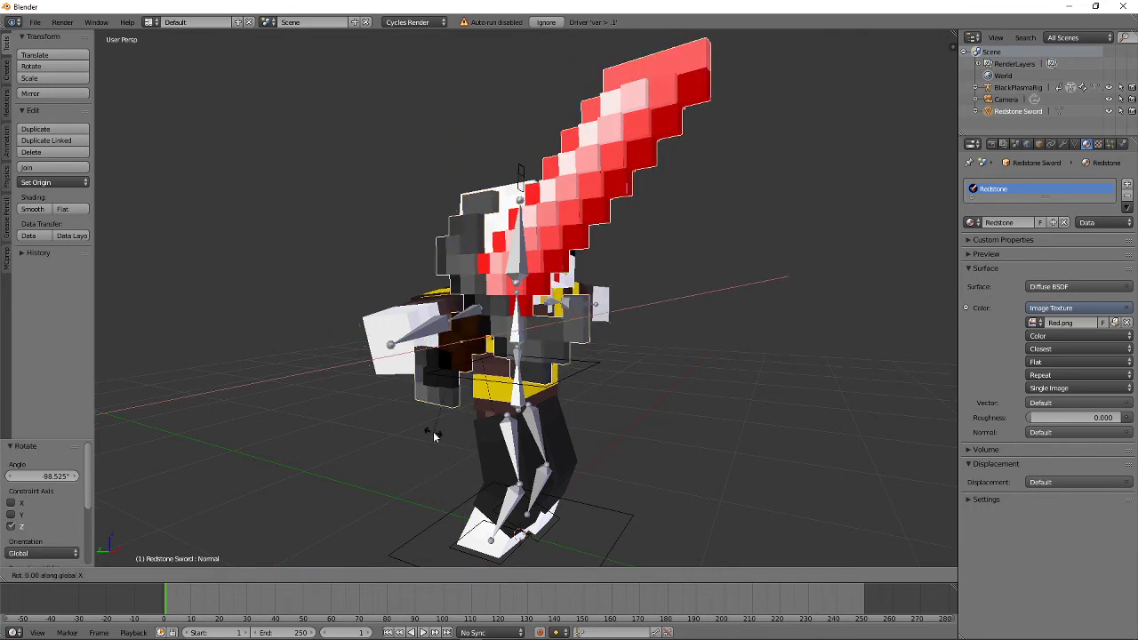
click(387, 388)
Move the Redstone Sword about (0.267, -0.039, 0.022) to line up with the character's right hand.
middle_drag(707, 248, 633, 265)
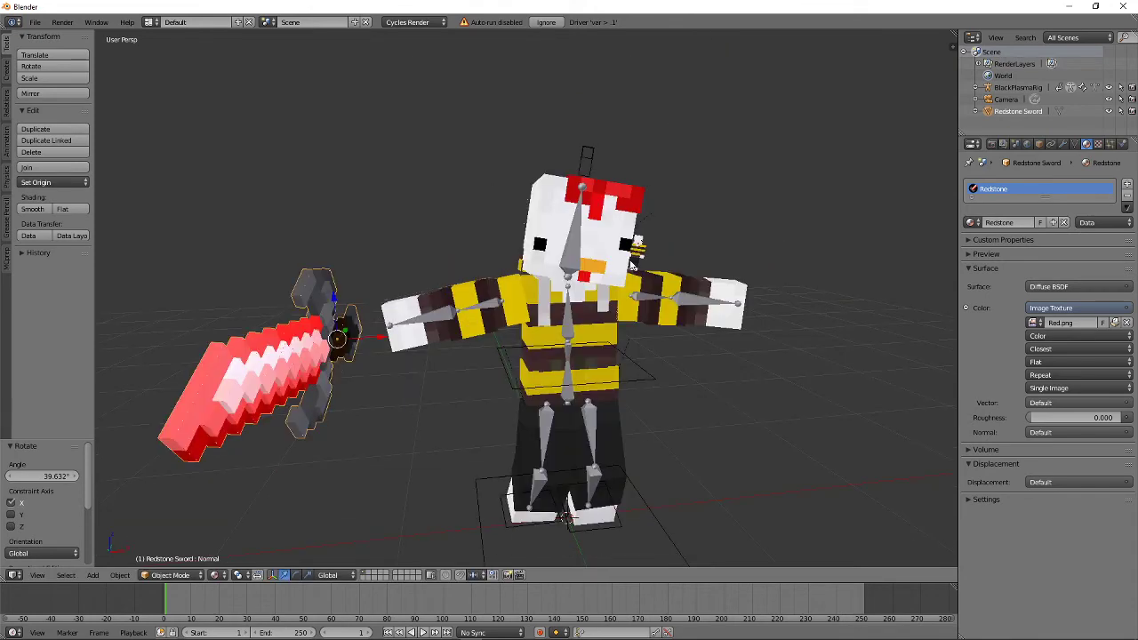
key(g)
click(689, 252)
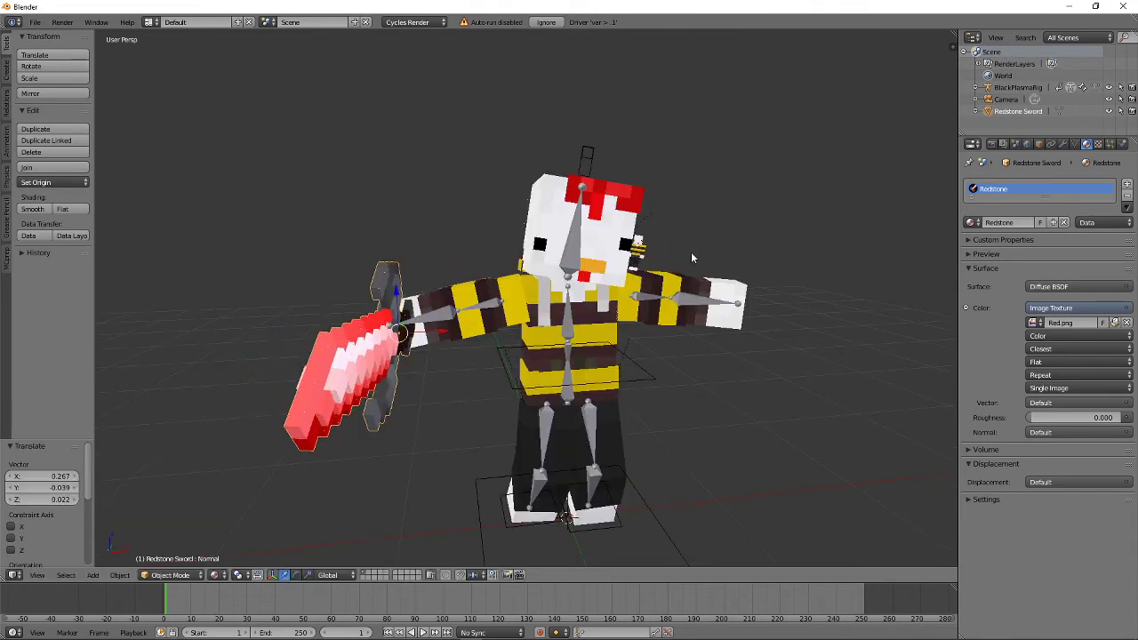
Rotate the Redstone Sword about 76.5° around global Y and move it about (0.011, 0.528, -0.048) into the right hand.
middle_drag(601, 352, 726, 353)
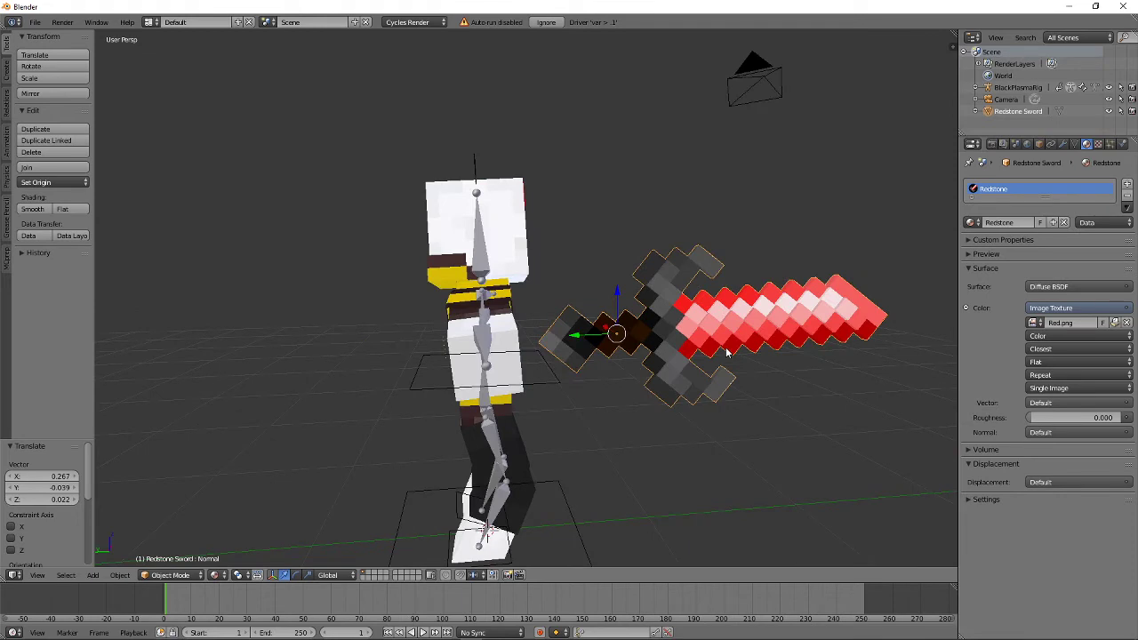
key(r)
key(z)
key(y)
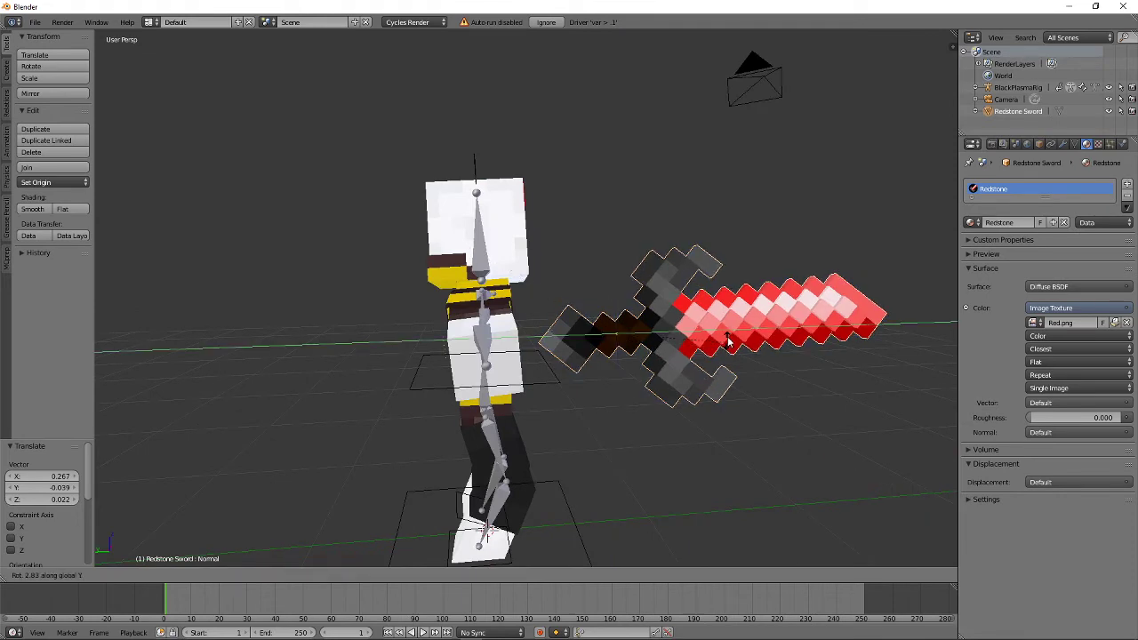
click(707, 192)
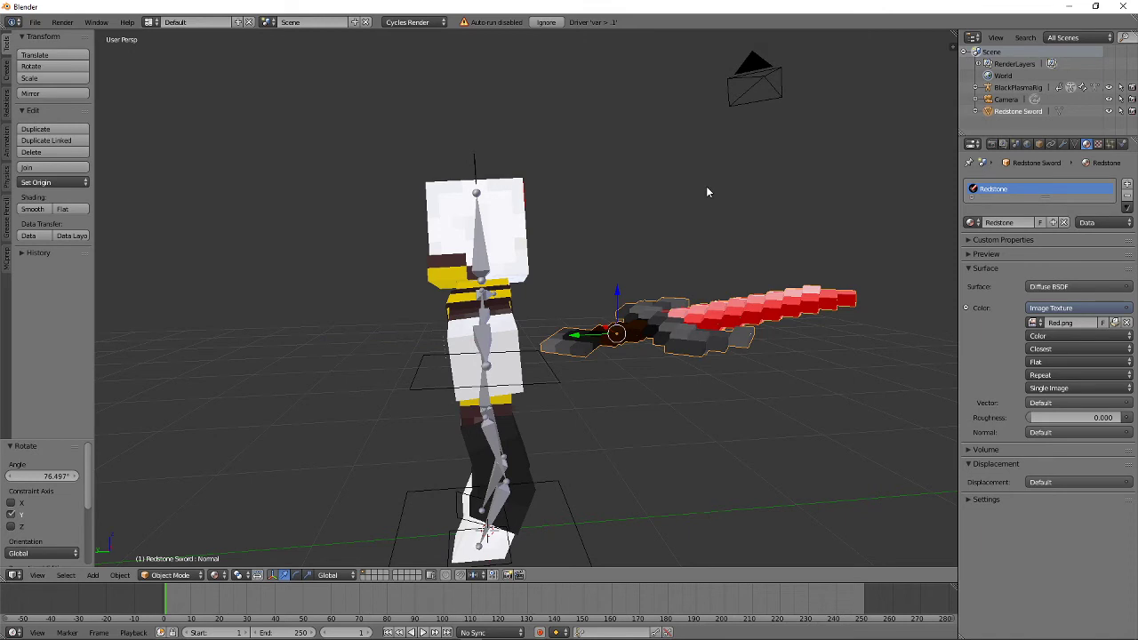
key(g)
click(617, 222)
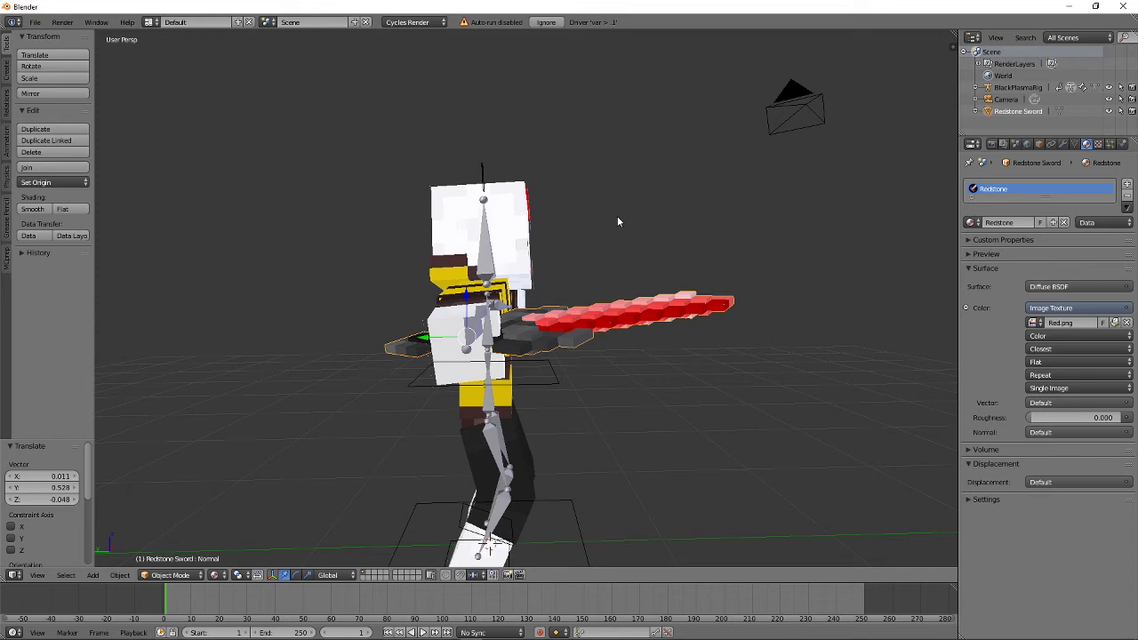
Inspect the character holding the sword from several angles and briefly in rendered shading.
middle_drag(617, 221, 659, 333)
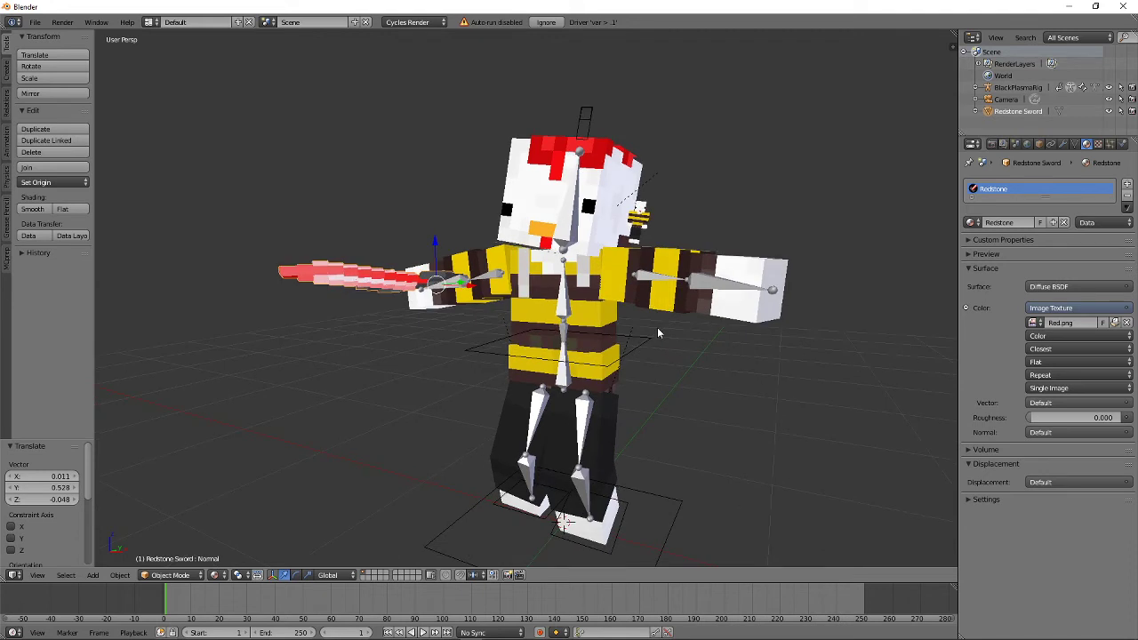
middle_drag(658, 334, 607, 383)
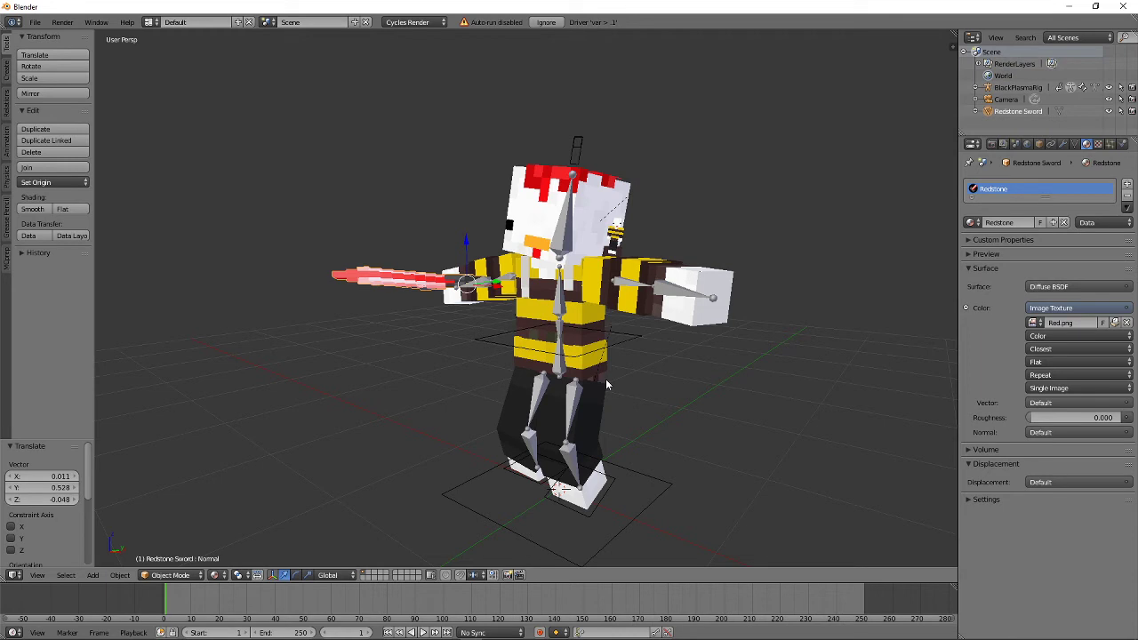
middle_drag(606, 384, 602, 367)
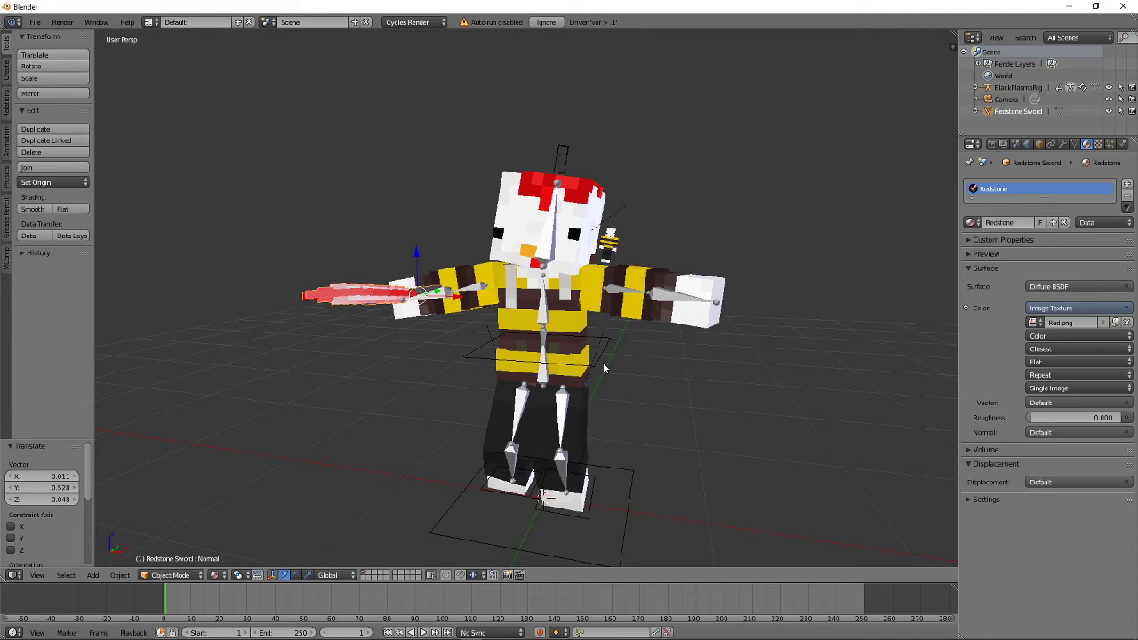
key(shift+z)
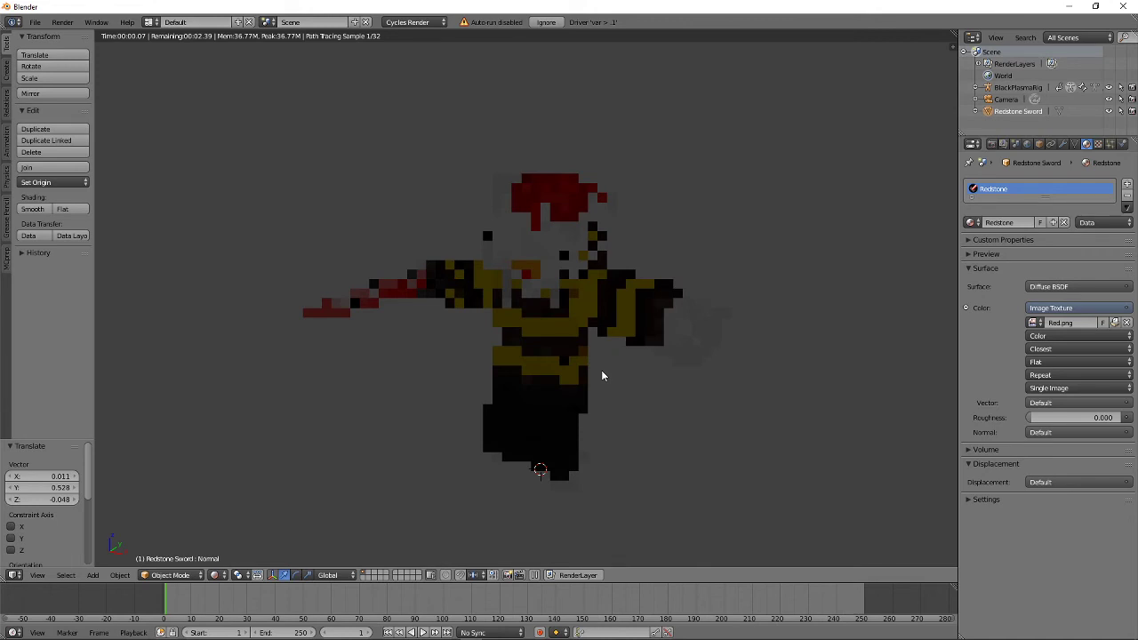
key(shift+z)
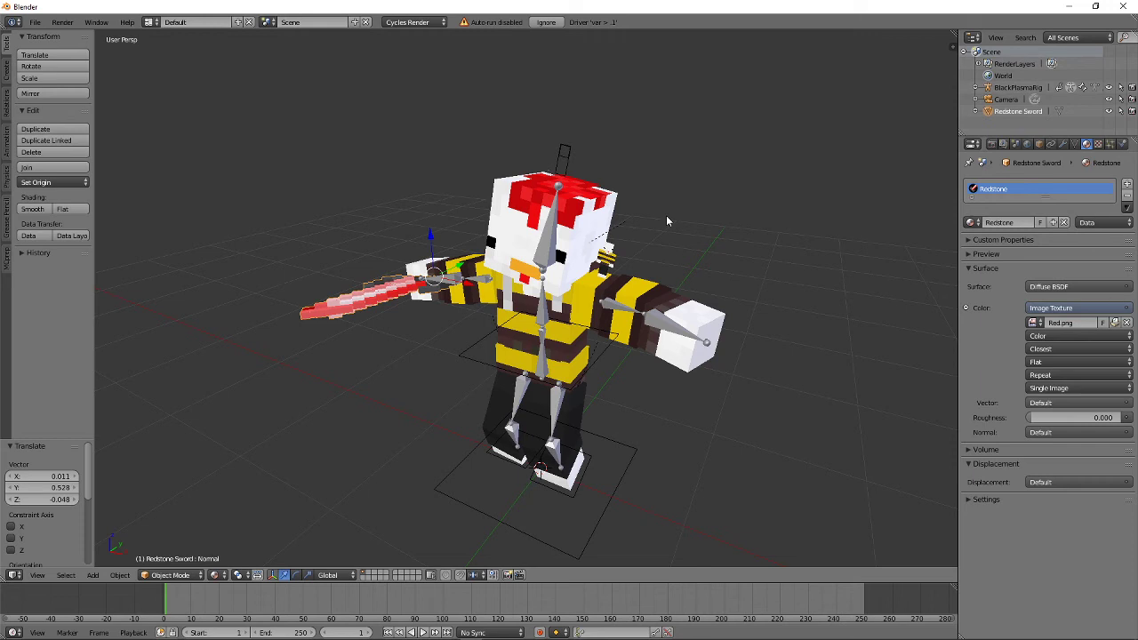
Add a UV sphere and place it high in the air on the character's sword side, well away from the rig.
scroll(669, 396, down, 3)
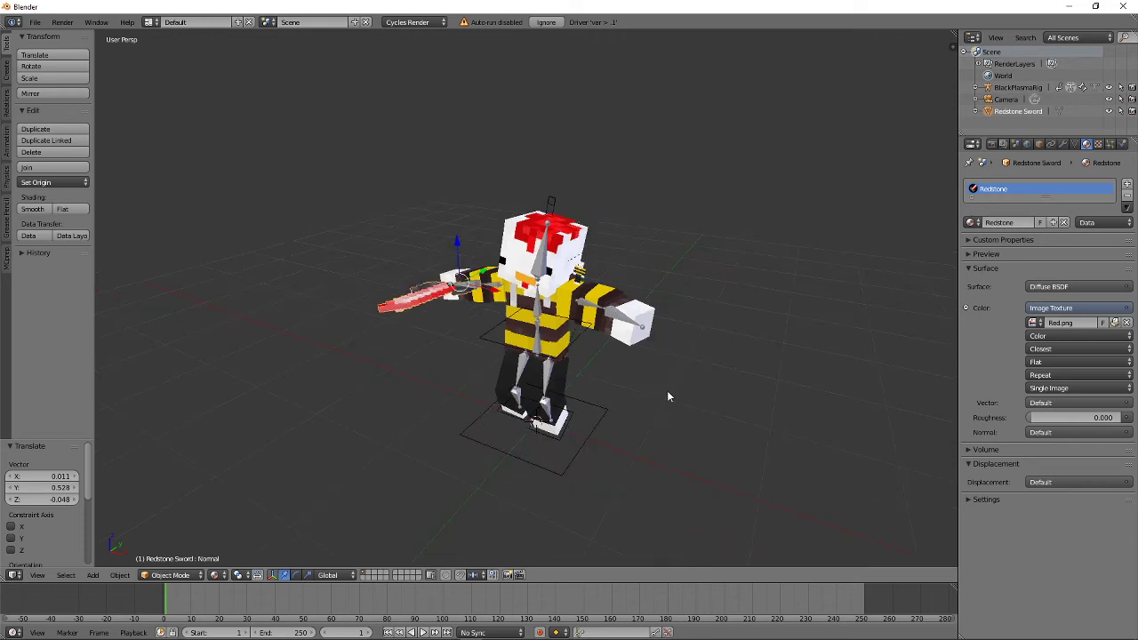
key(shift+a)
mouse_move(658, 398)
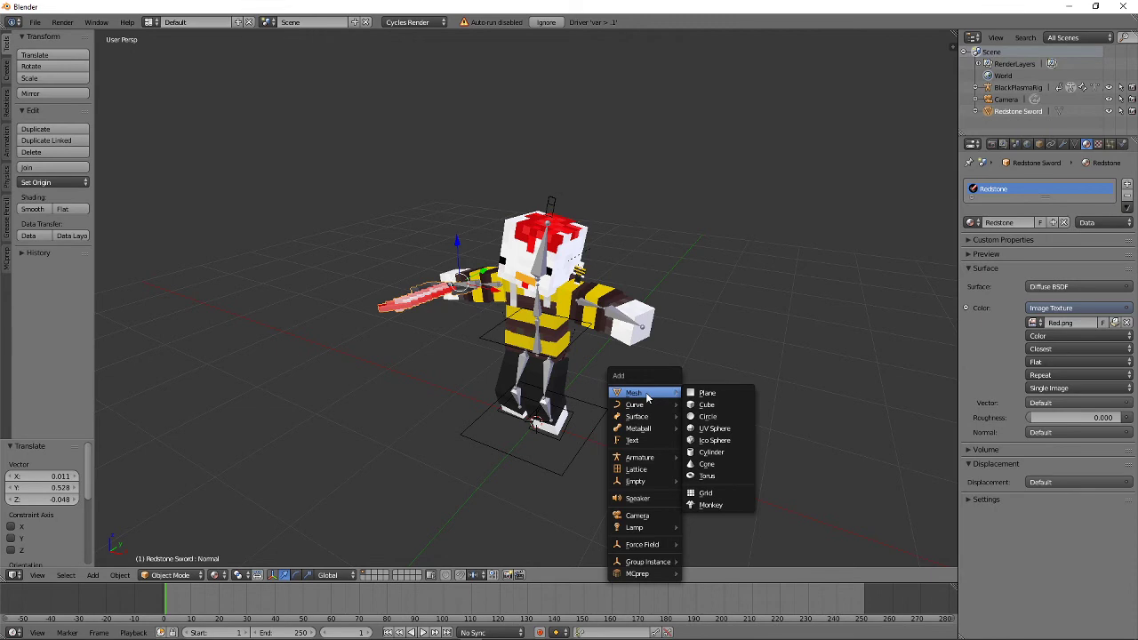
click(714, 427)
scroll(615, 415, down, 1)
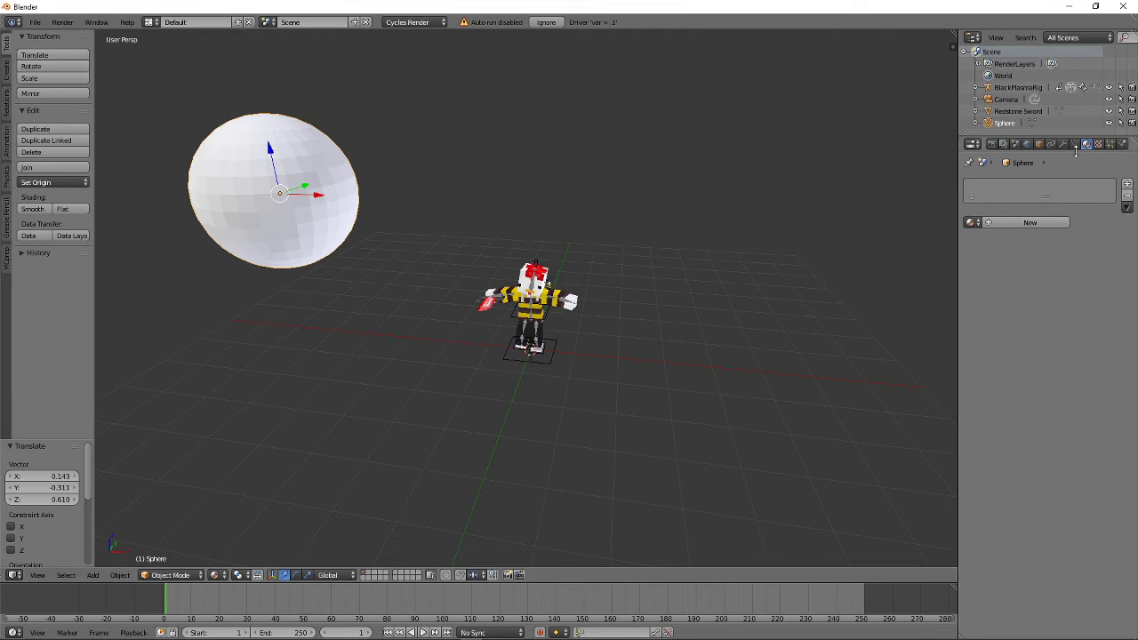
Give the sphere a new material with an Emission surface at strength 15, and show the scene in rendered shading.
click(991, 144)
click(1086, 144)
click(1008, 224)
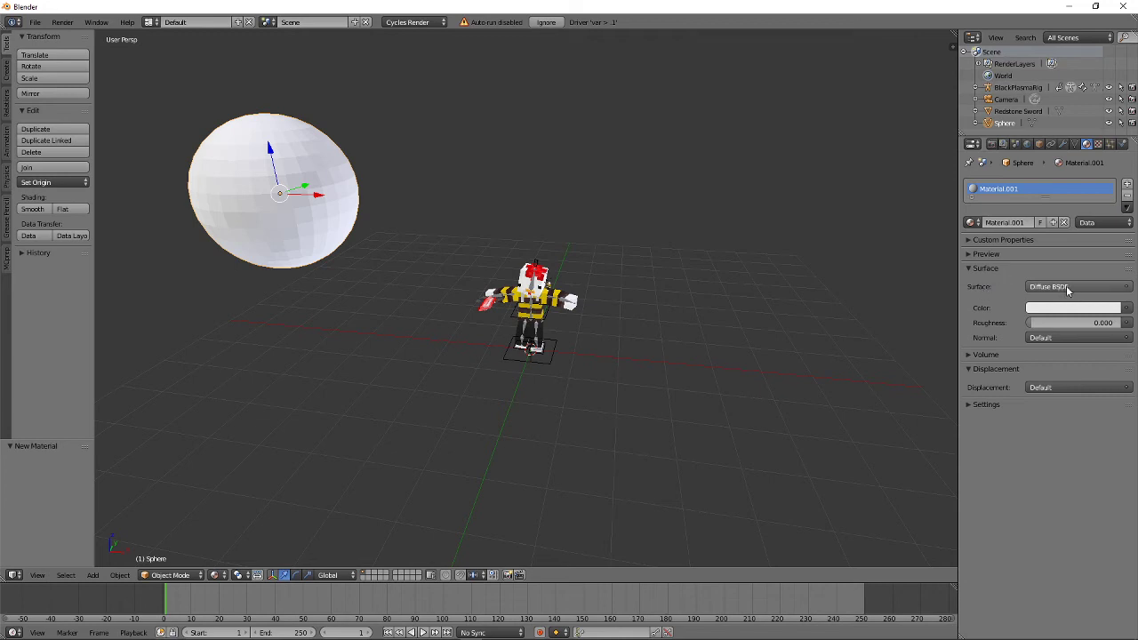
click(1067, 288)
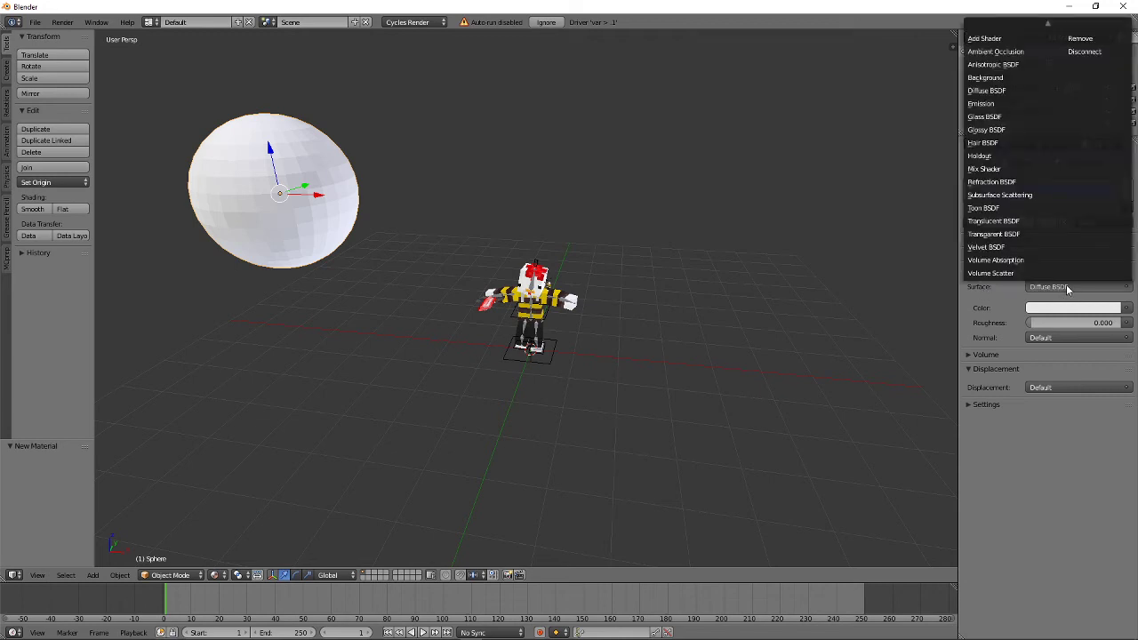
click(1001, 107)
click(1093, 323)
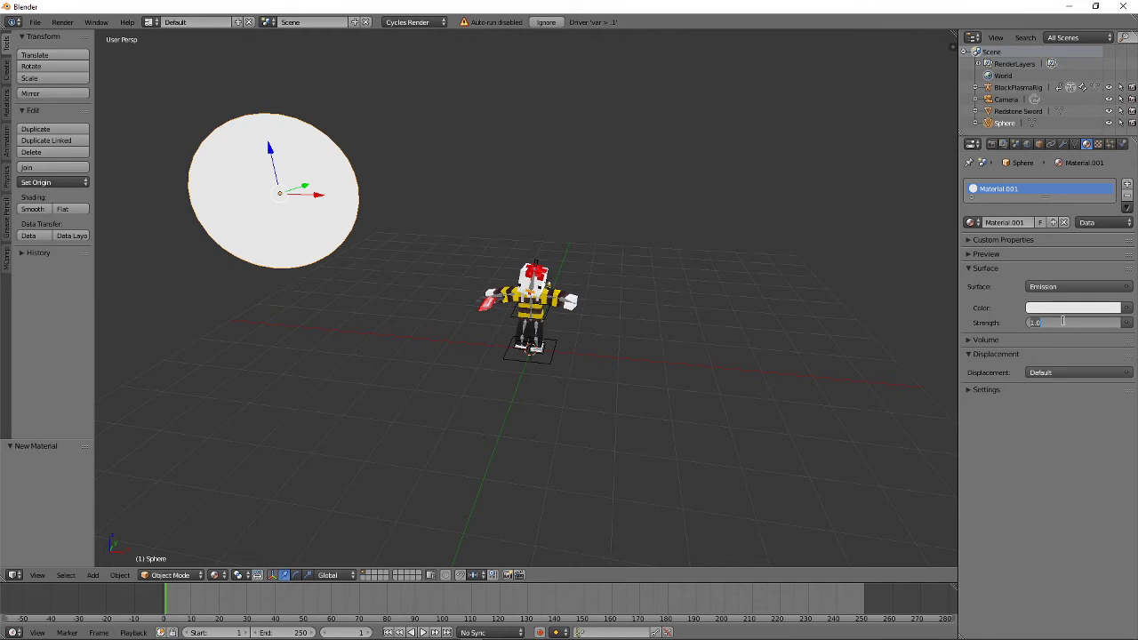
text(15)
key(Return)
scroll(633, 316, up, 5)
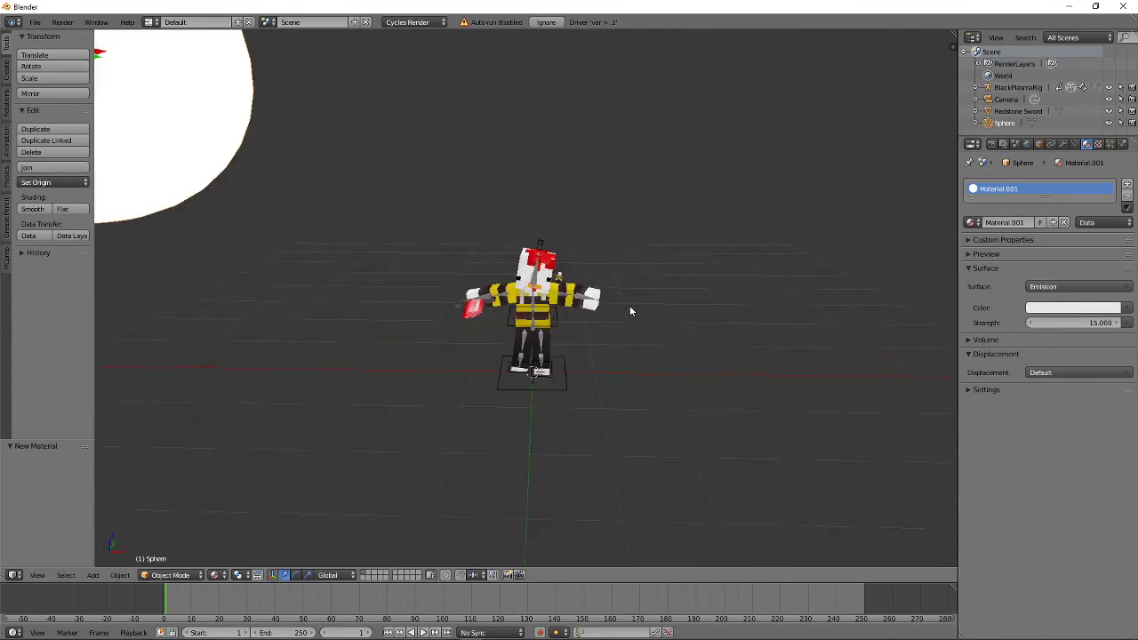
key(shift+z)
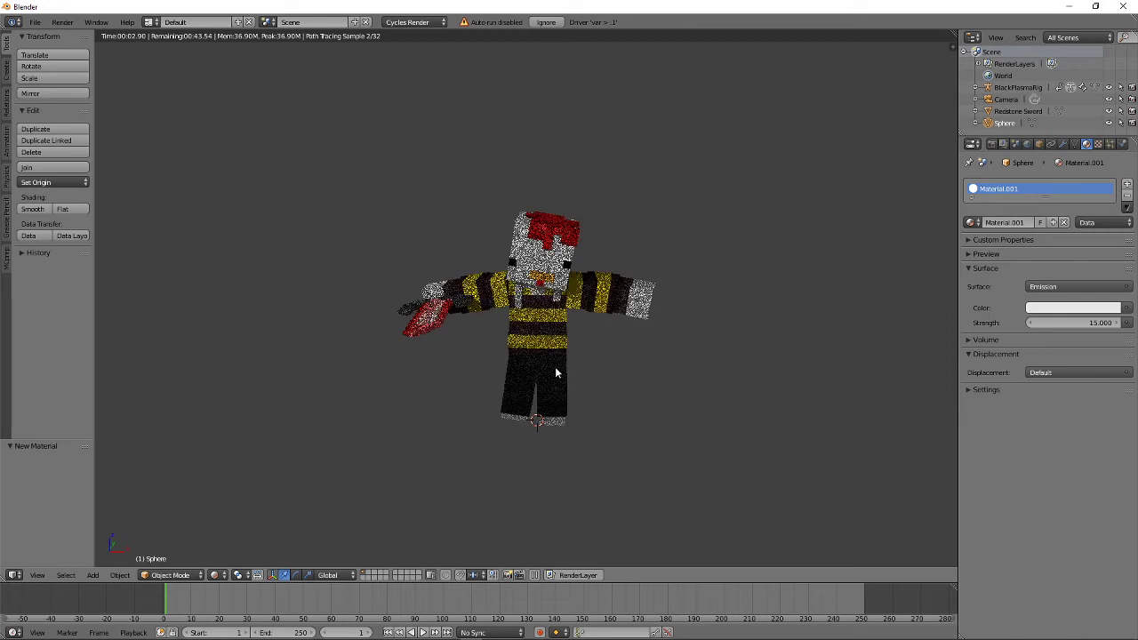
Leave rendered shading and set the sphere's Emission strength to 17.
key(shift+z)
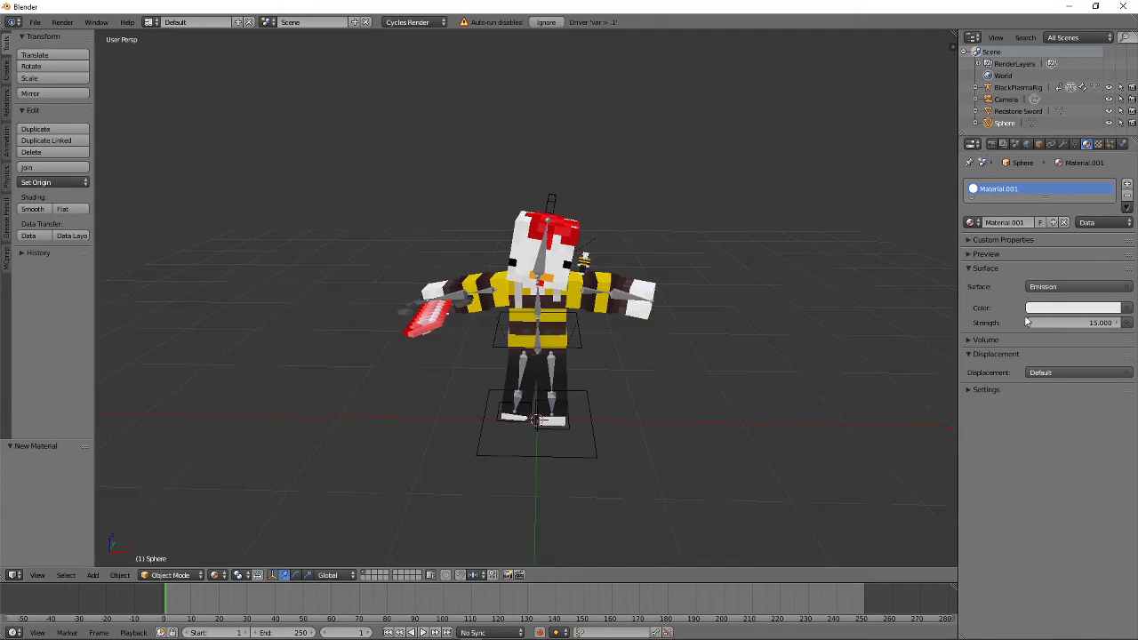
click(1085, 321)
text(1)
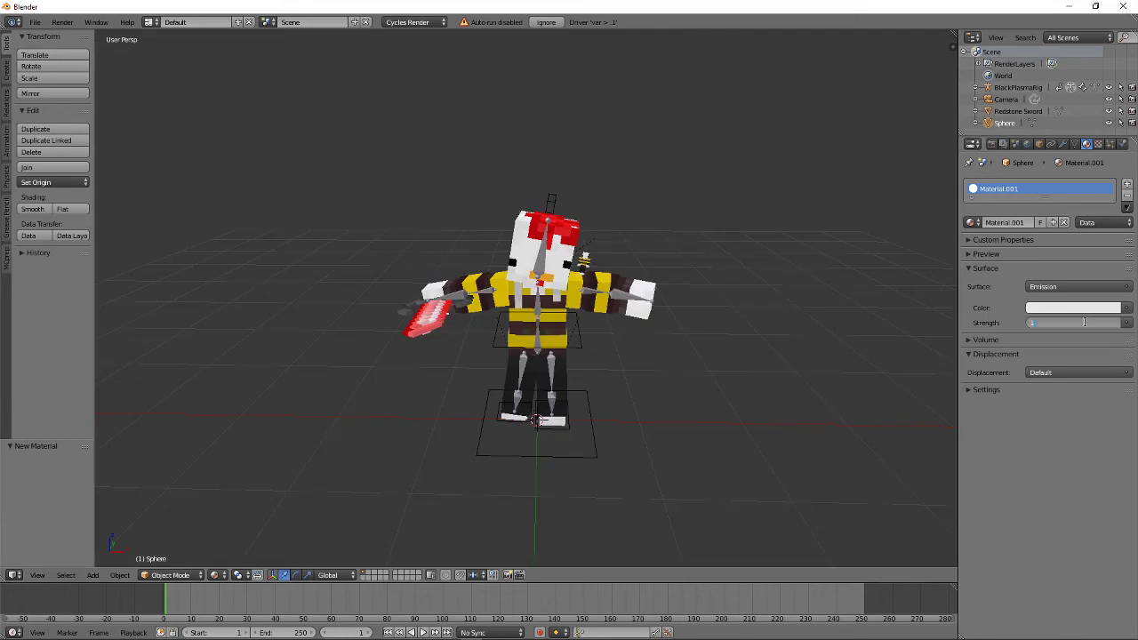
text(7)
key(Return)
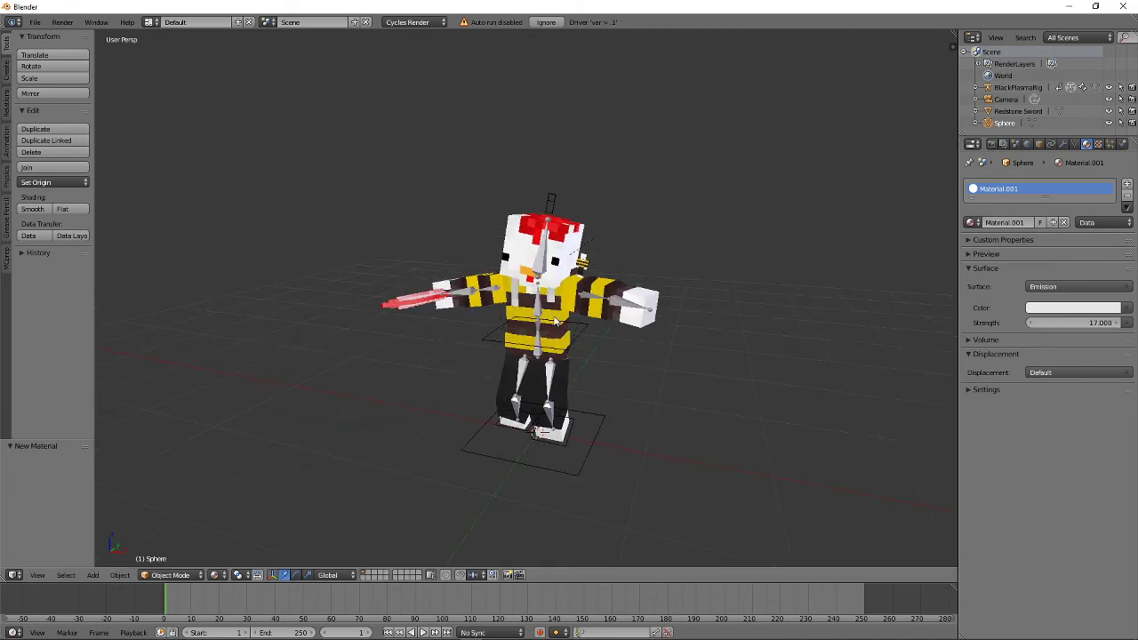
Examine the character, light sphere and camera placement from several angles and through the camera.
middle_drag(533, 337, 599, 322)
scroll(600, 328, up, 4)
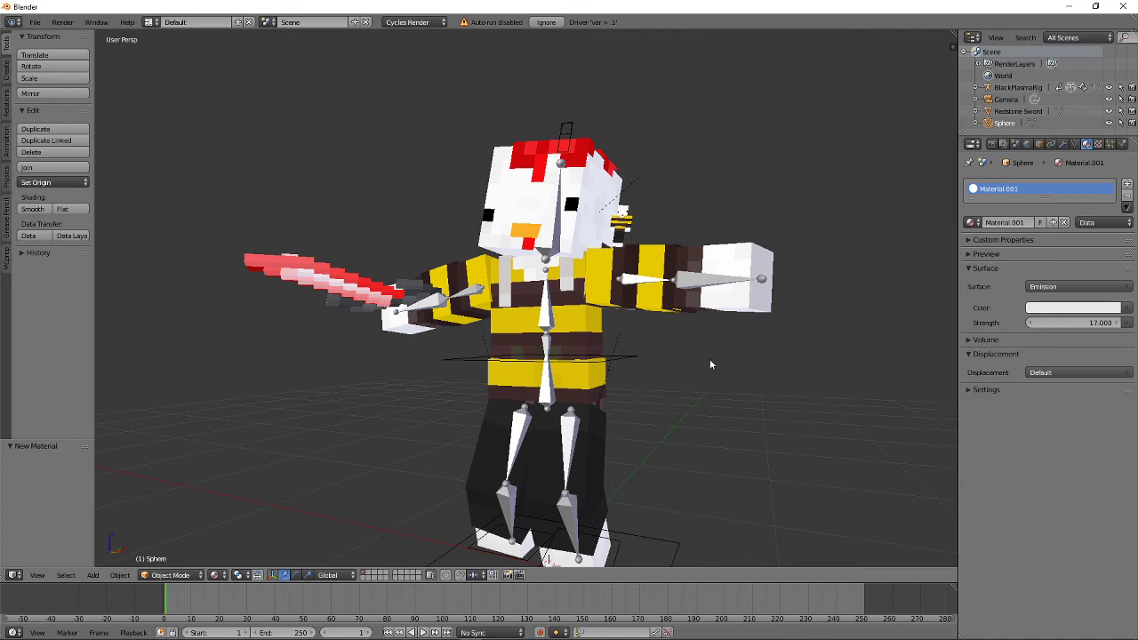
scroll(709, 358, down, 3)
middle_drag(709, 358, 732, 370)
scroll(732, 370, up, 2)
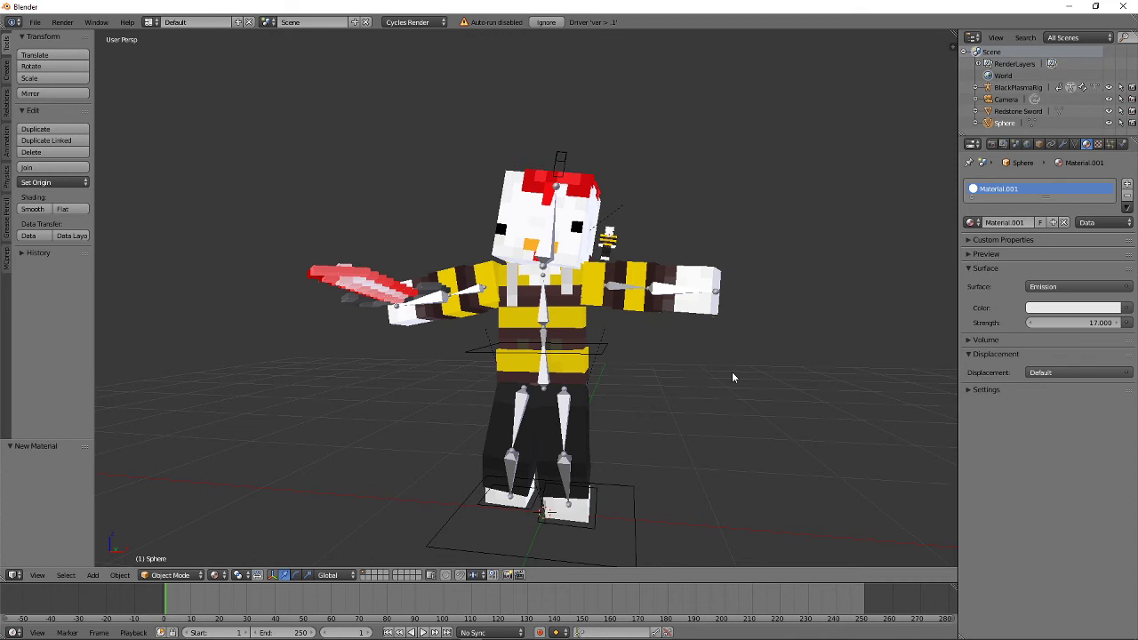
middle_drag(732, 377, 630, 362)
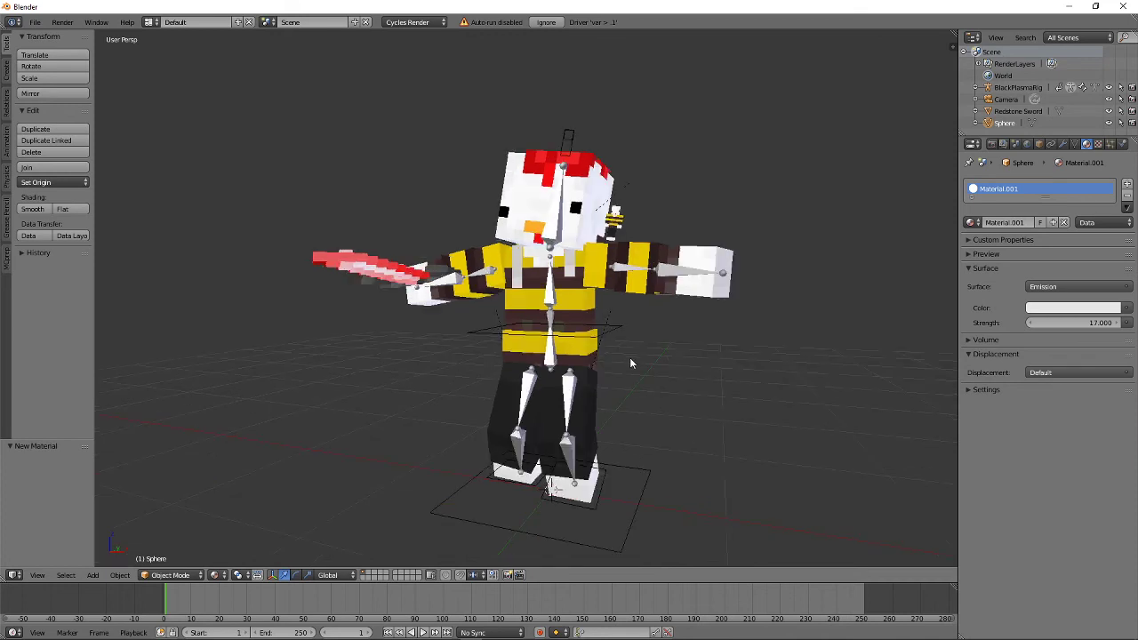
key(KP_0)
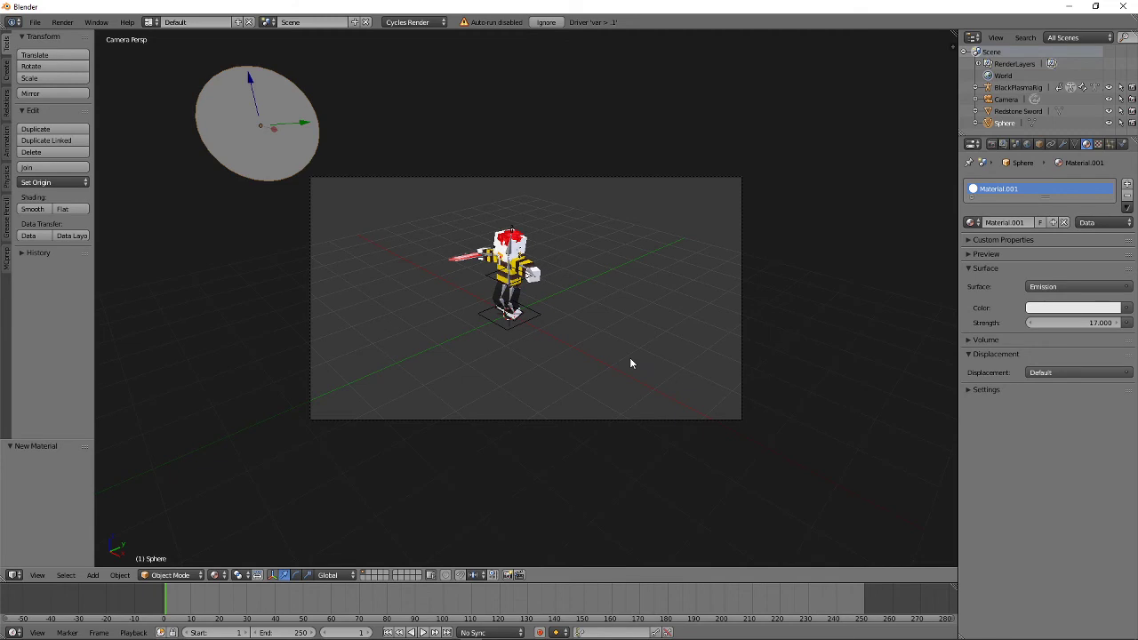
key(n)
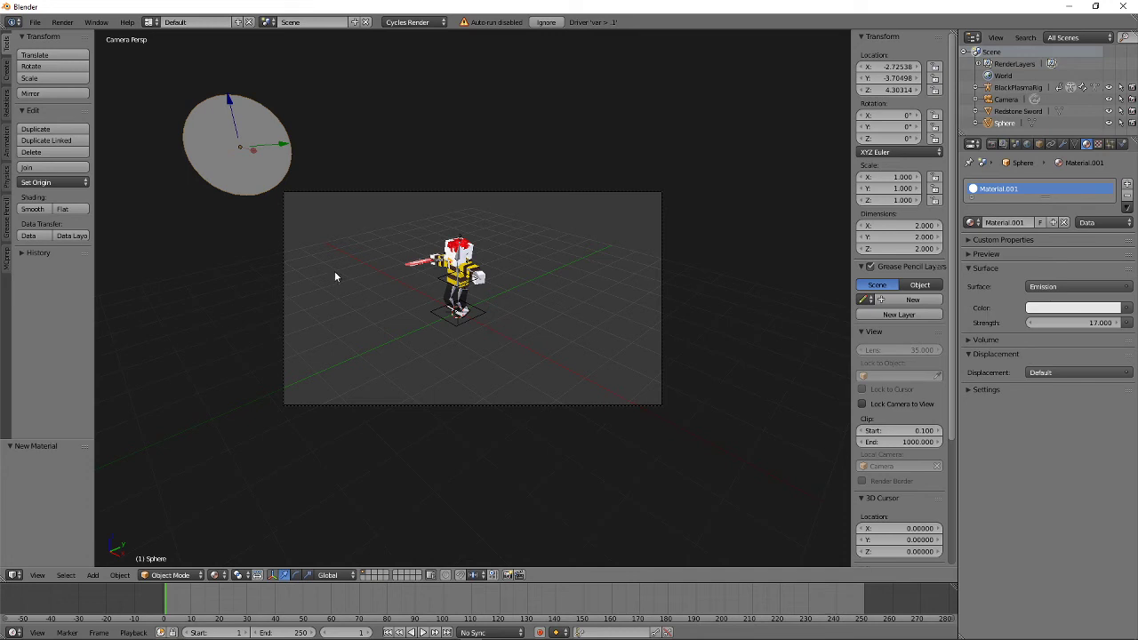
key(n)
middle_drag(334, 271, 376, 292)
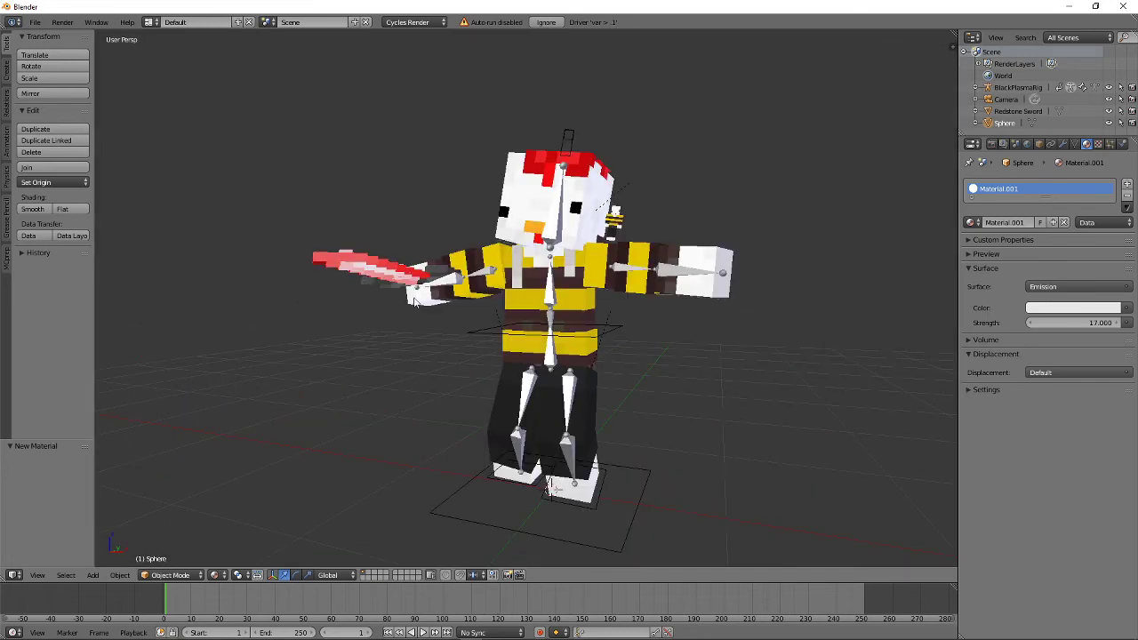
key(KP_0)
key(KP_0)
shift+middle_drag(643, 258, 481, 260)
scroll(481, 260, down, 10)
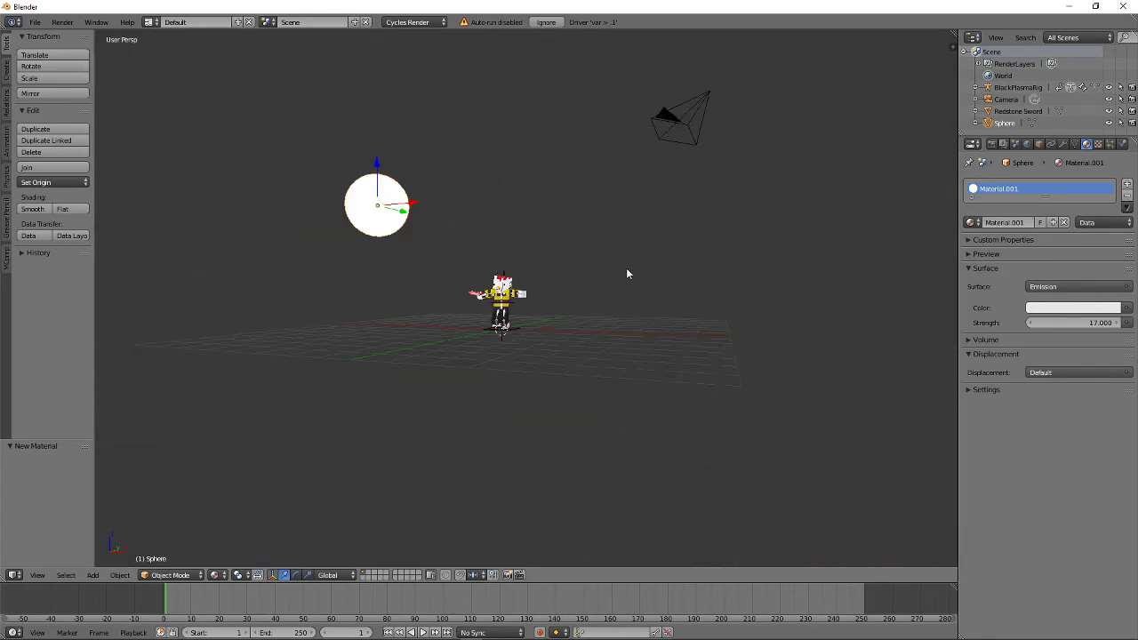
middle_drag(626, 267, 599, 322)
middle_drag(574, 413, 604, 305)
scroll(631, 382, up, 4)
scroll(729, 348, up, 3)
key(KP_0)
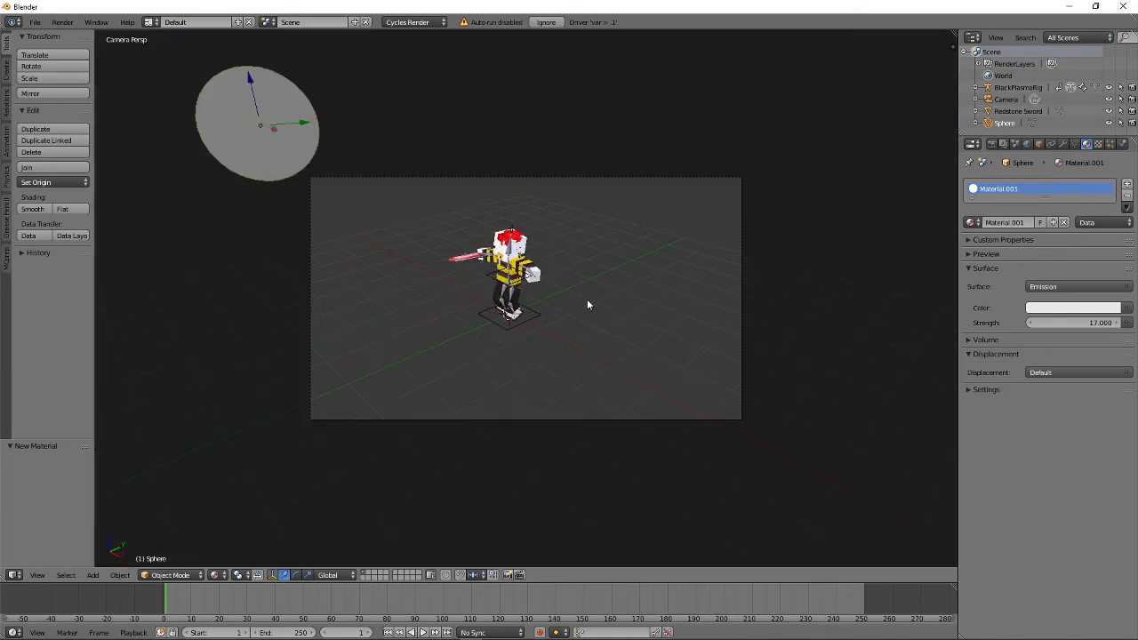
Lock the camera to the view and reposition it to frame the character from the front, closer up.
key(n)
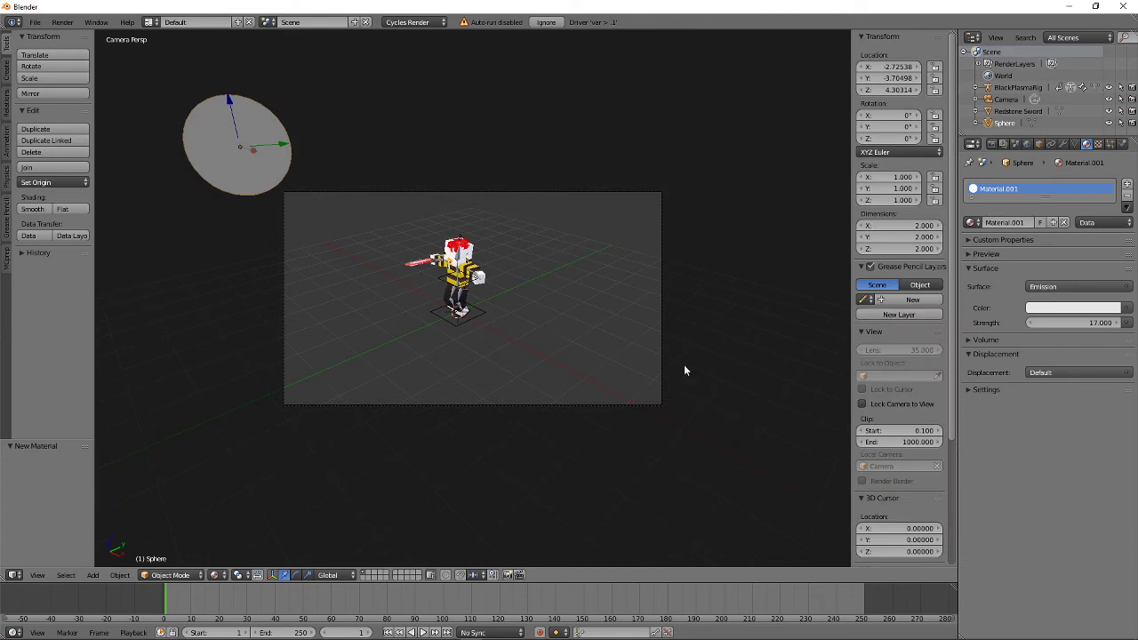
scroll(898, 347, down, 3)
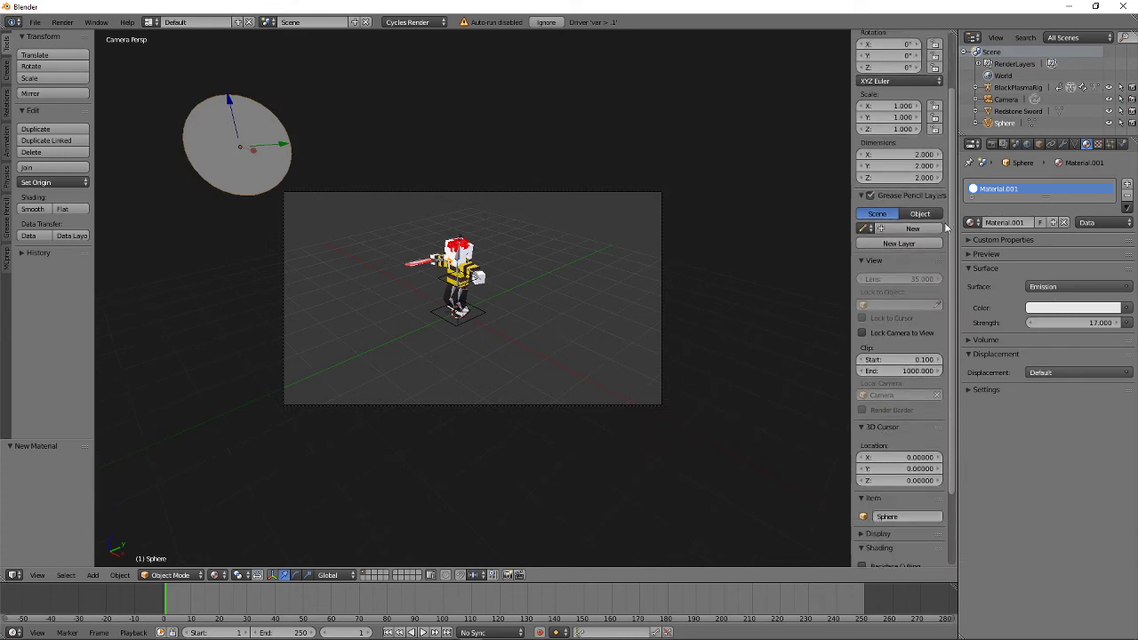
scroll(906, 342, down, 1)
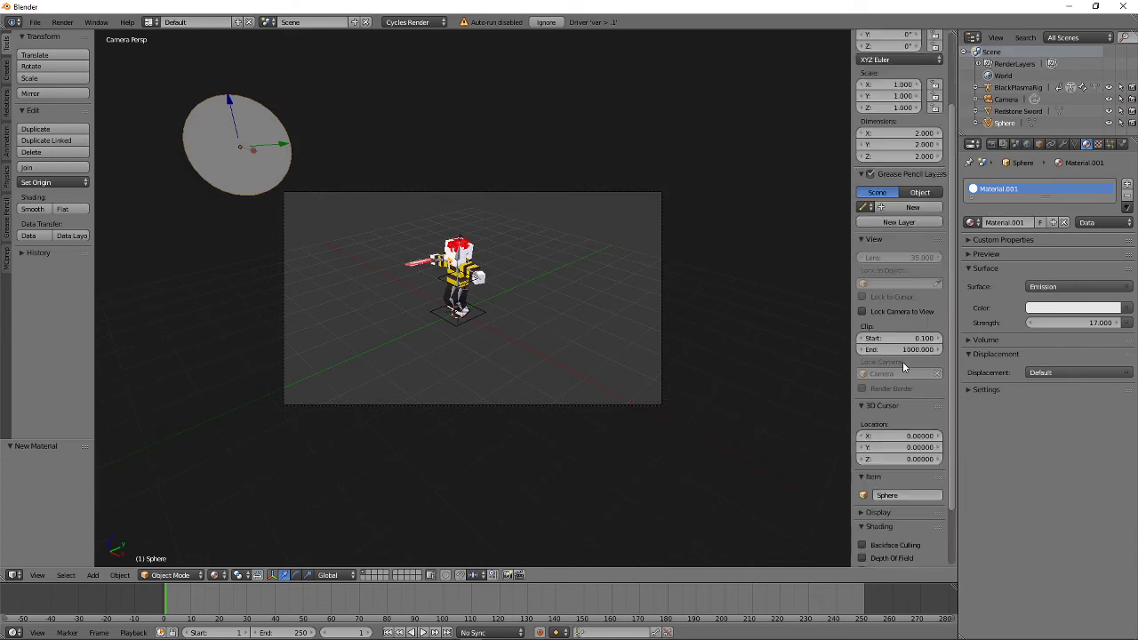
click(861, 312)
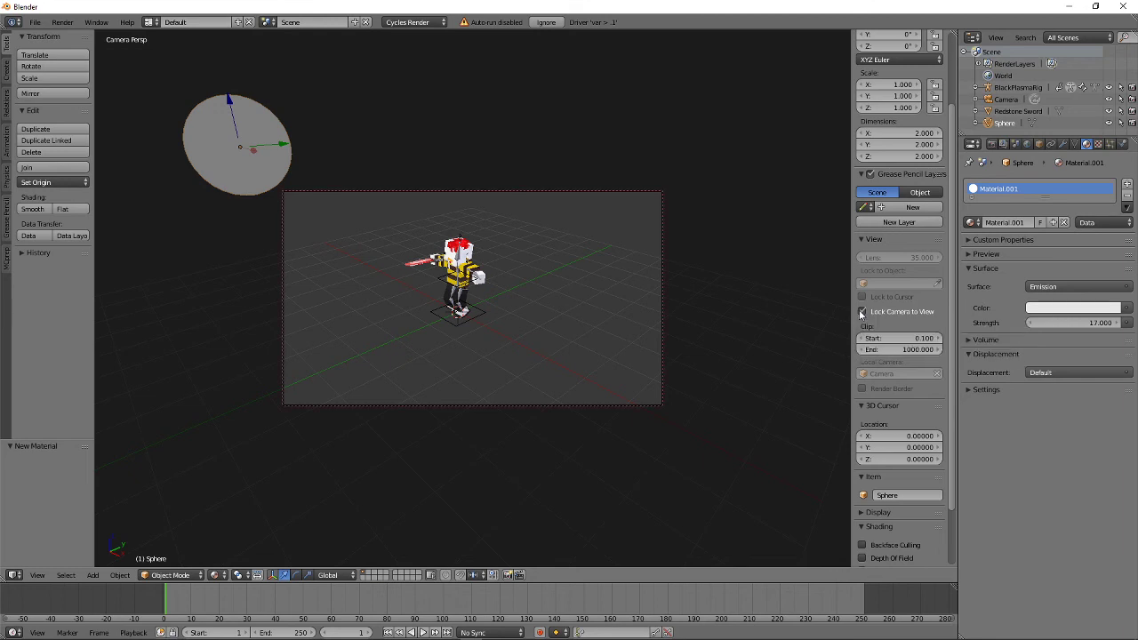
middle_drag(502, 280, 546, 256)
scroll(608, 238, up, 3)
middle_drag(608, 238, 553, 322)
scroll(560, 334, up, 2)
scroll(559, 320, down, 1)
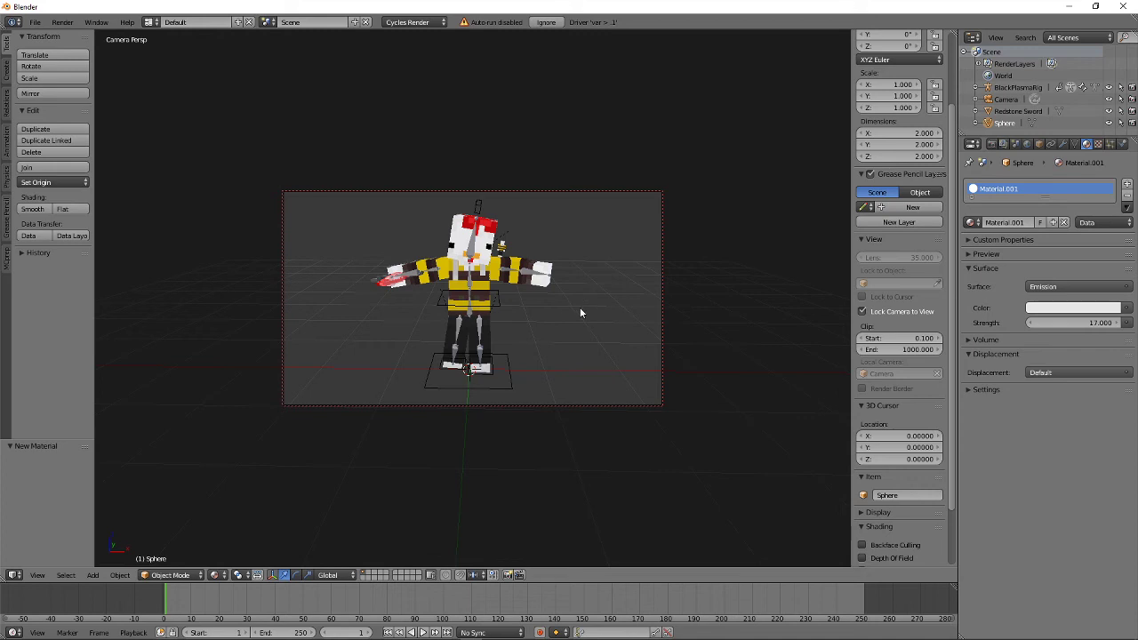
Make the render film transparent and set the render resolution to 512 × 512 px.
click(993, 145)
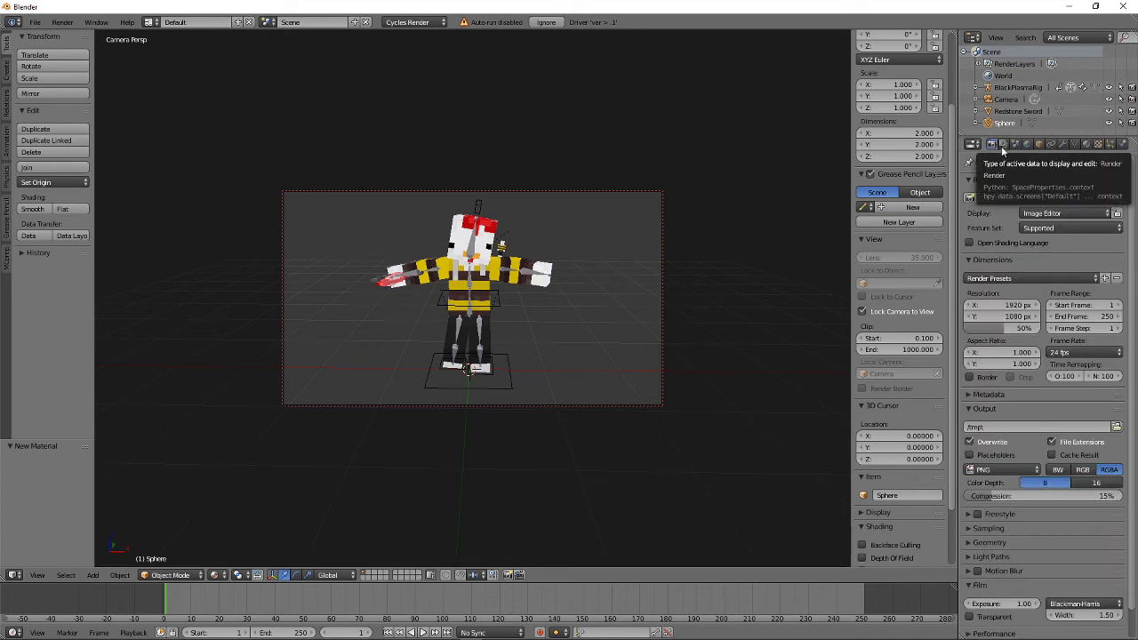
click(978, 617)
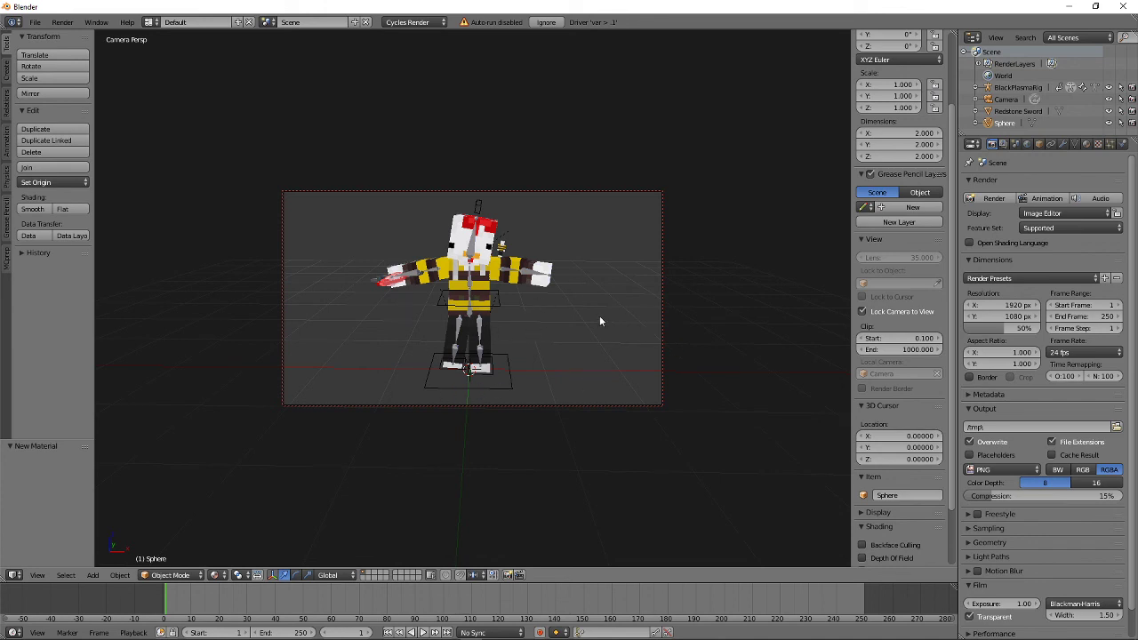
click(1014, 306)
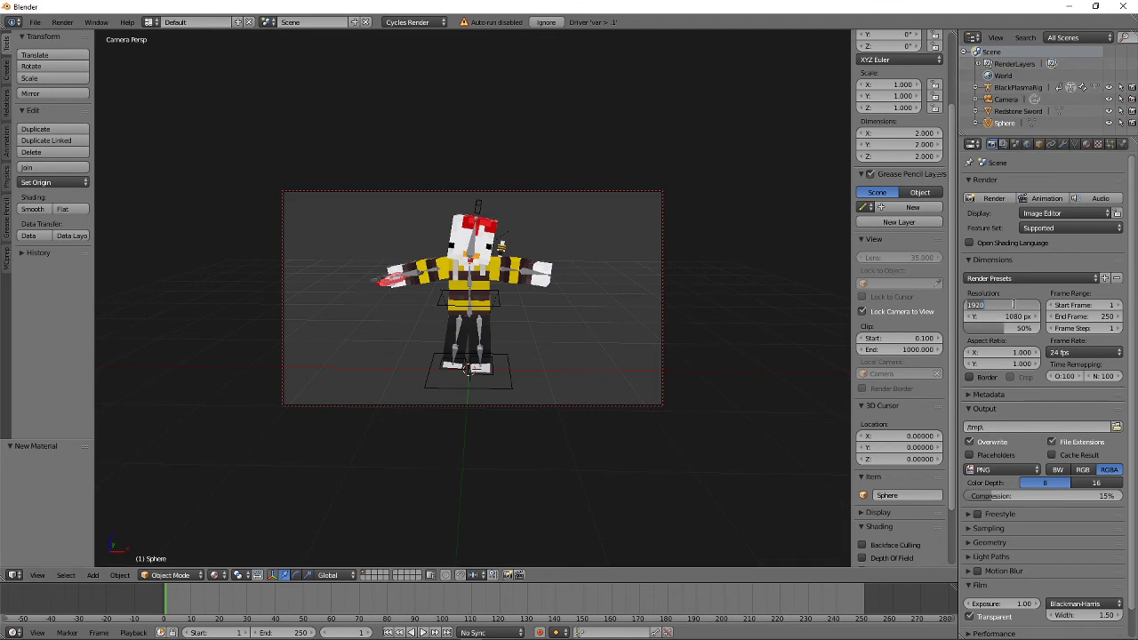
text(51)
key(Return)
click(1018, 317)
text(512)
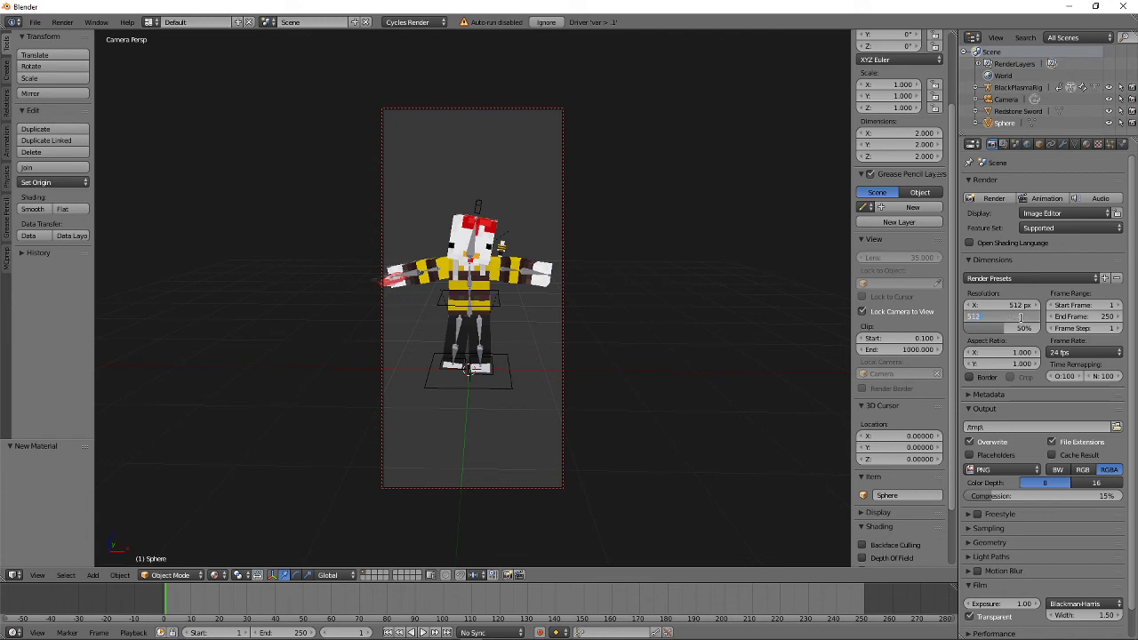
key(Return)
Bring the locked camera closer so the character fills more of the square frame.
scroll(534, 289, up, 4)
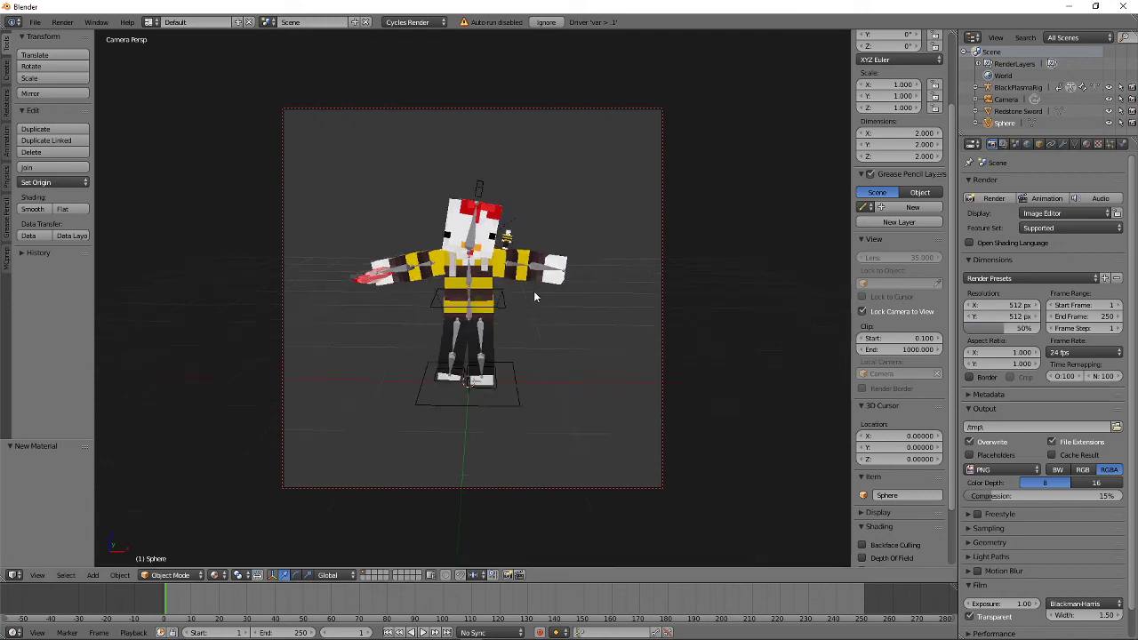
scroll(531, 284, down, 2)
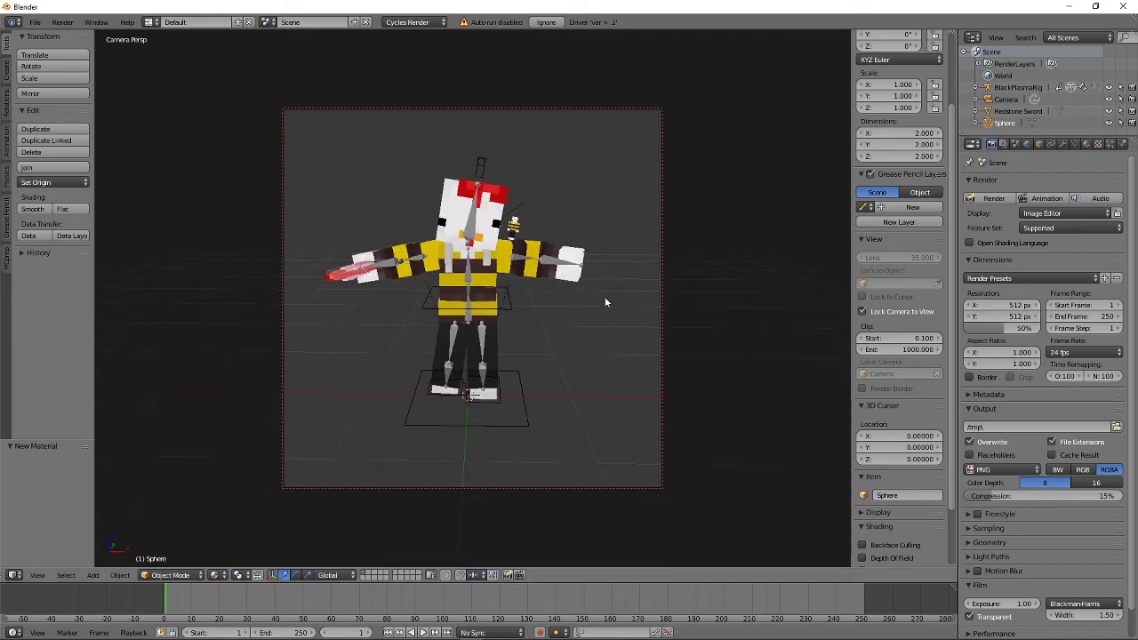
Set the render resolution to 2500 × 2500 px.
click(1011, 305)
text(2500)
key(Return)
click(1010, 313)
text(2500)
key(Return)
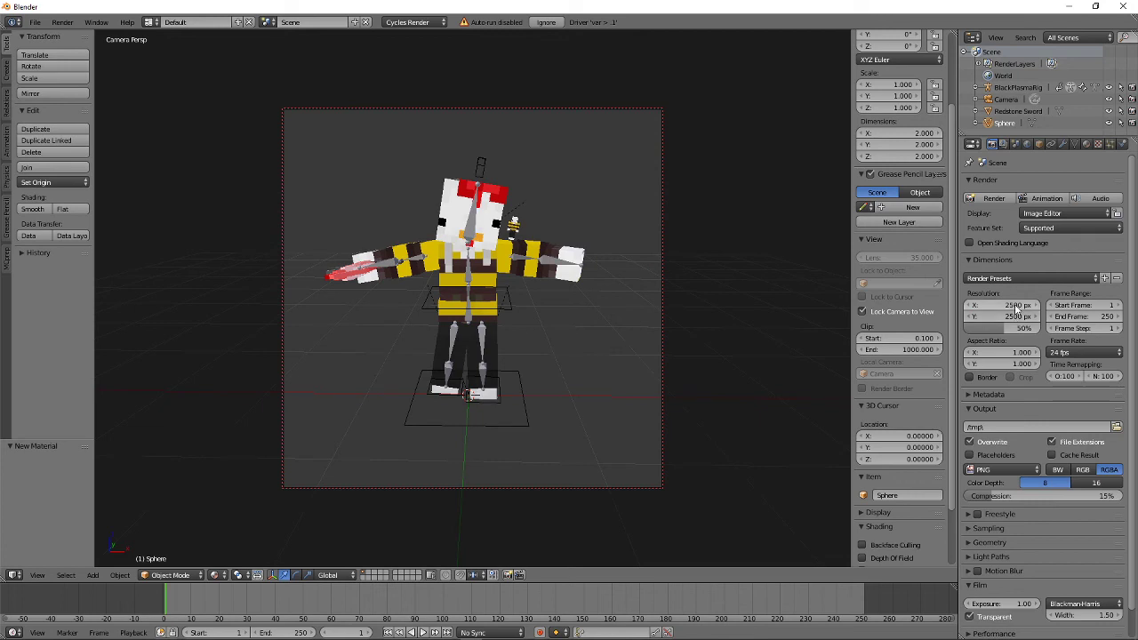
Set the render resolution back to 512 × 512 px and the resolution scale to 100%.
click(1013, 305)
text(512)
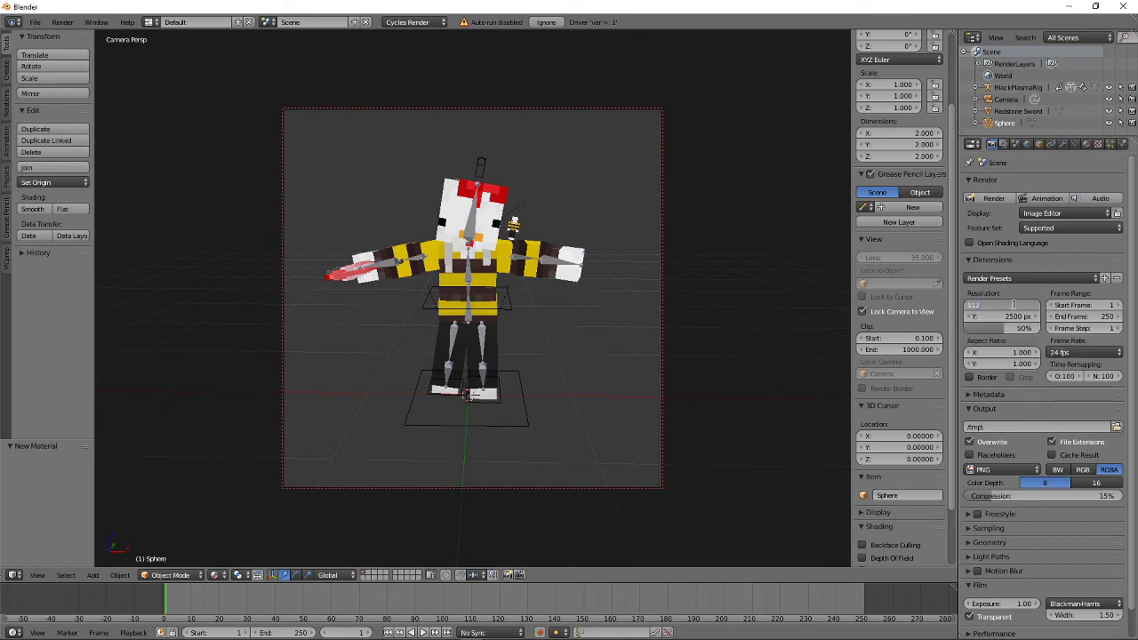
key(Return)
click(1014, 315)
text(512)
key(Return)
drag(1020, 330, 1038, 328)
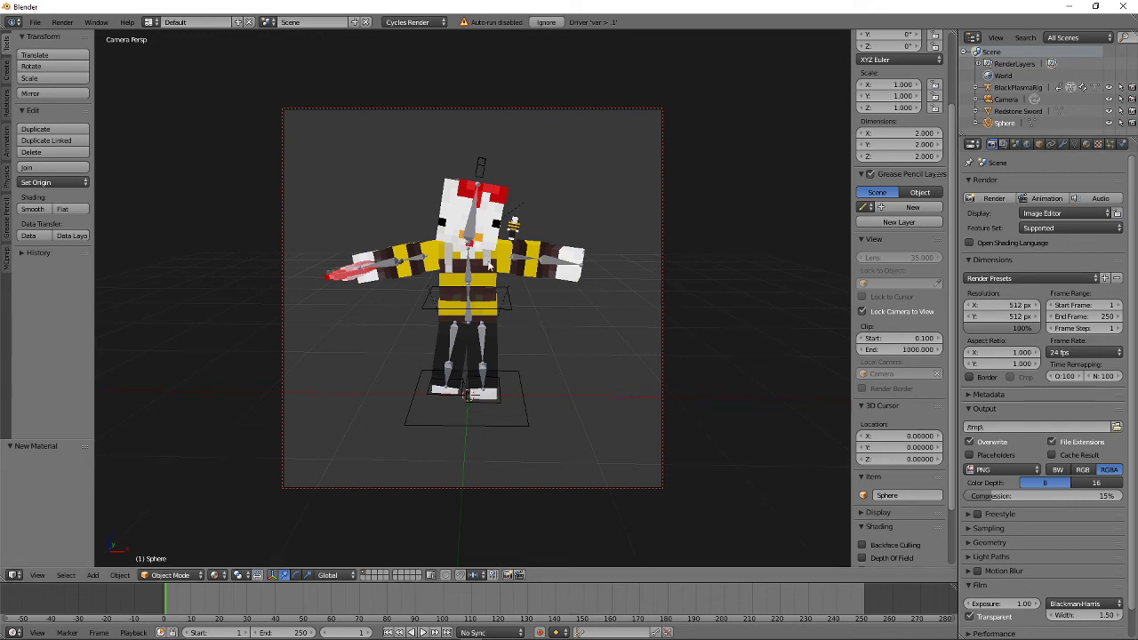
Fine-tune the locked camera's angle on the front of the character and render the image.
middle_drag(525, 274, 532, 275)
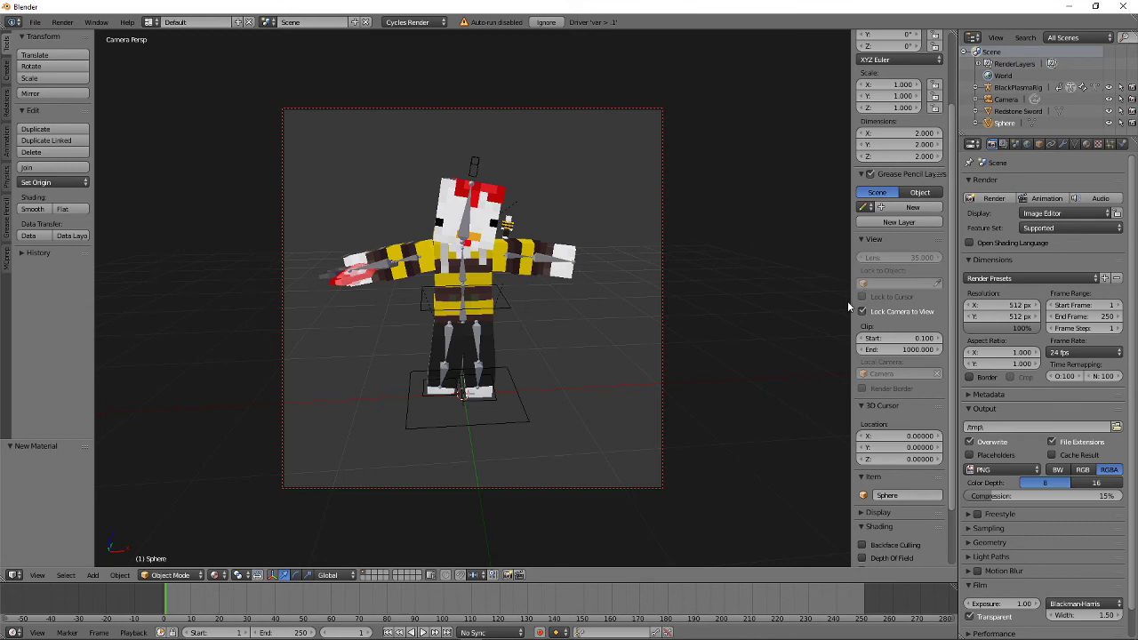
key(n)
mouse_move(591, 277)
middle_down()
mouse_move(555, 275)
mouse_move(595, 287)
mouse_move(586, 274)
middle_up()
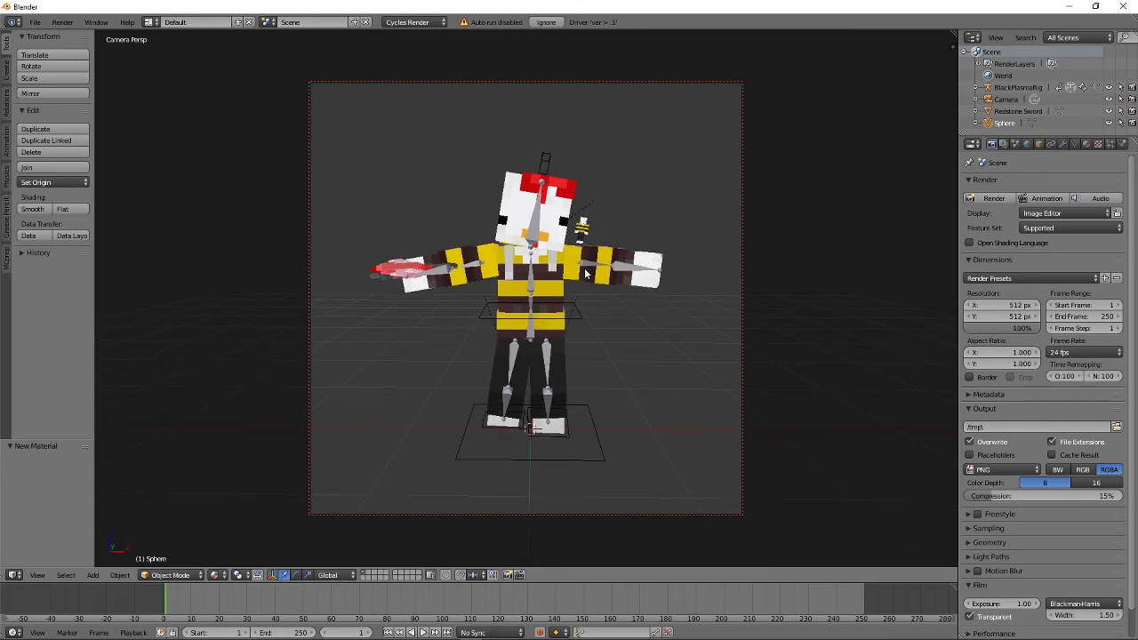
key(F12)
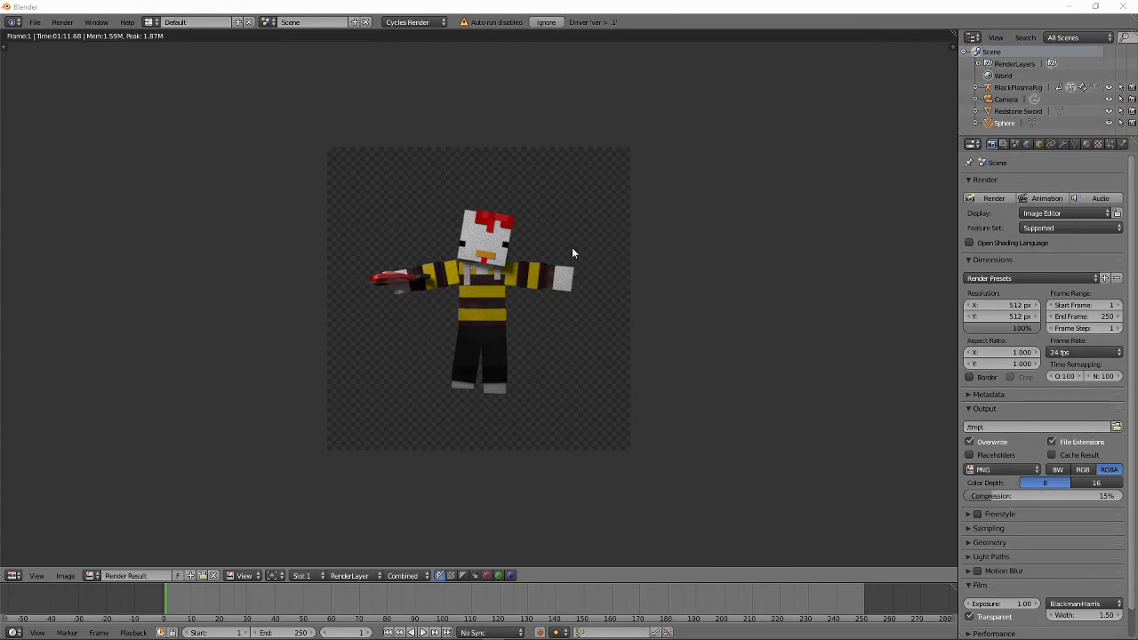
Examine the rendered character at several zoom levels, including the pixel detail on the torso.
scroll(572, 257, up, 3)
scroll(569, 256, down, 8)
scroll(570, 264, up, 3)
scroll(571, 264, up, 3)
mouse_move(562, 266)
middle_down()
mouse_move(584, 264)
mouse_move(552, 259)
mouse_move(572, 264)
mouse_move(569, 293)
mouse_move(559, 268)
middle_up()
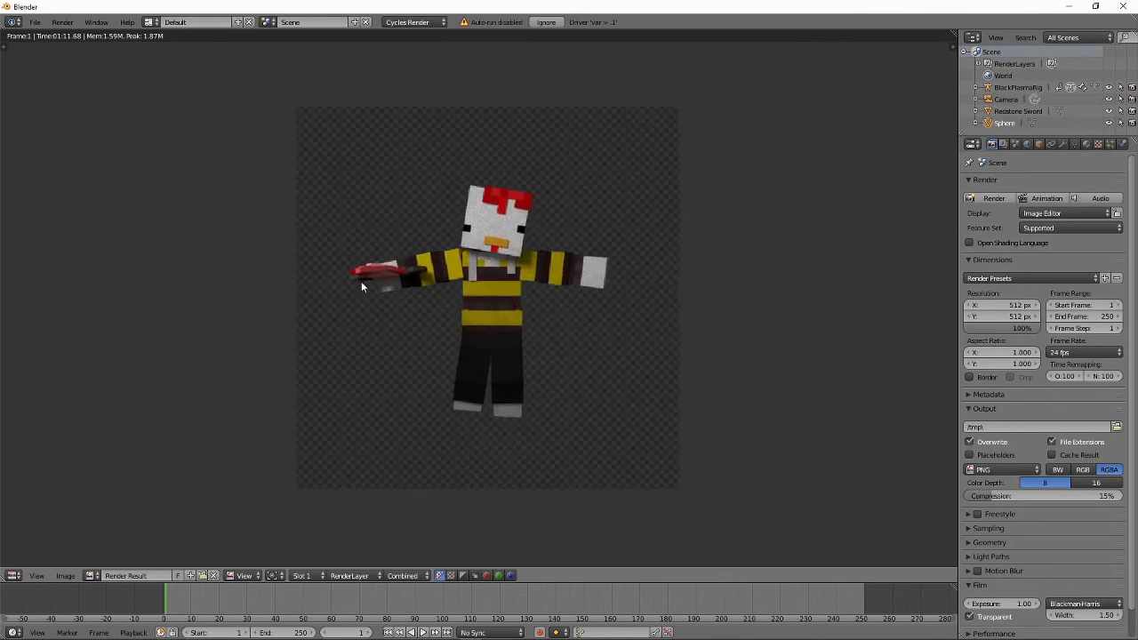
scroll(574, 300, up, 6)
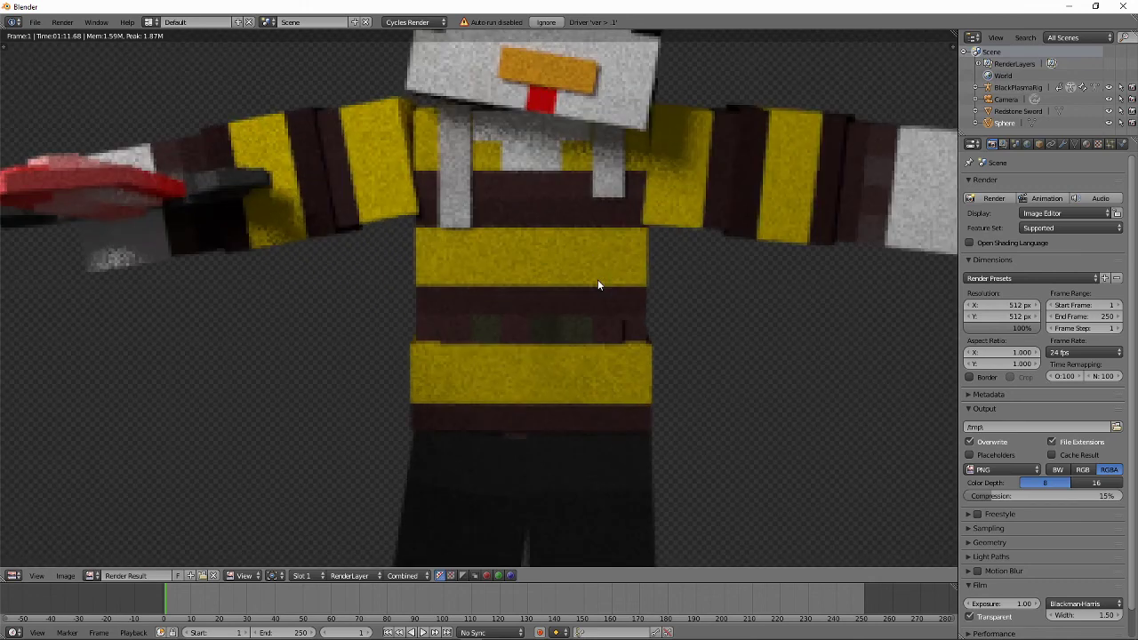
scroll(599, 285, down, 5)
scroll(599, 285, up, 4)
scroll(599, 283, up, 6)
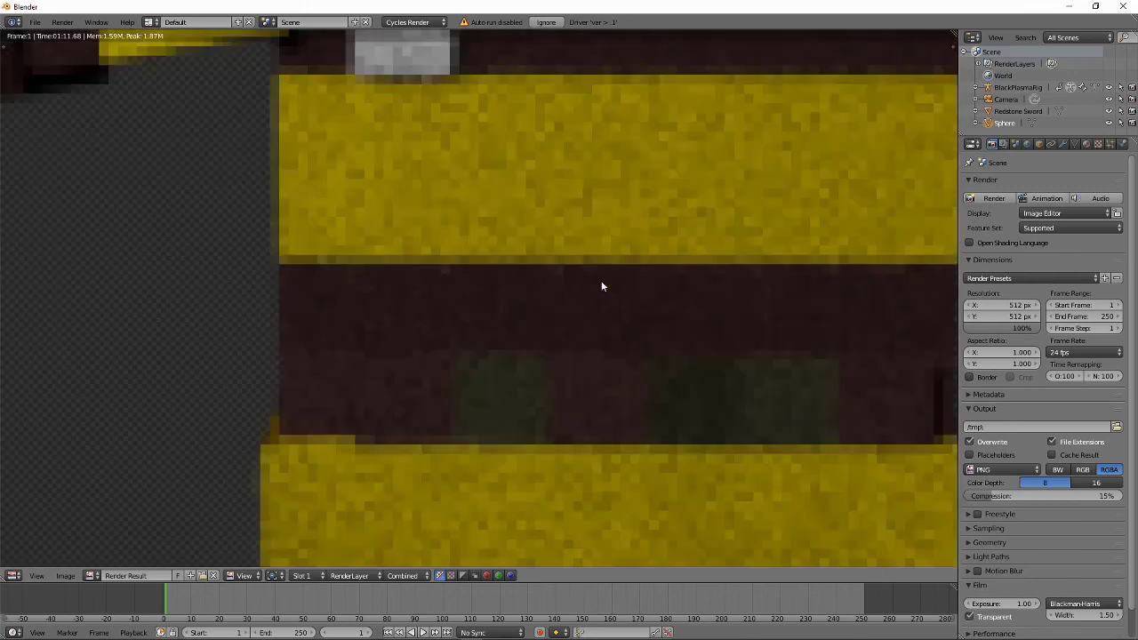
scroll(601, 284, down, 12)
scroll(603, 286, up, 4)
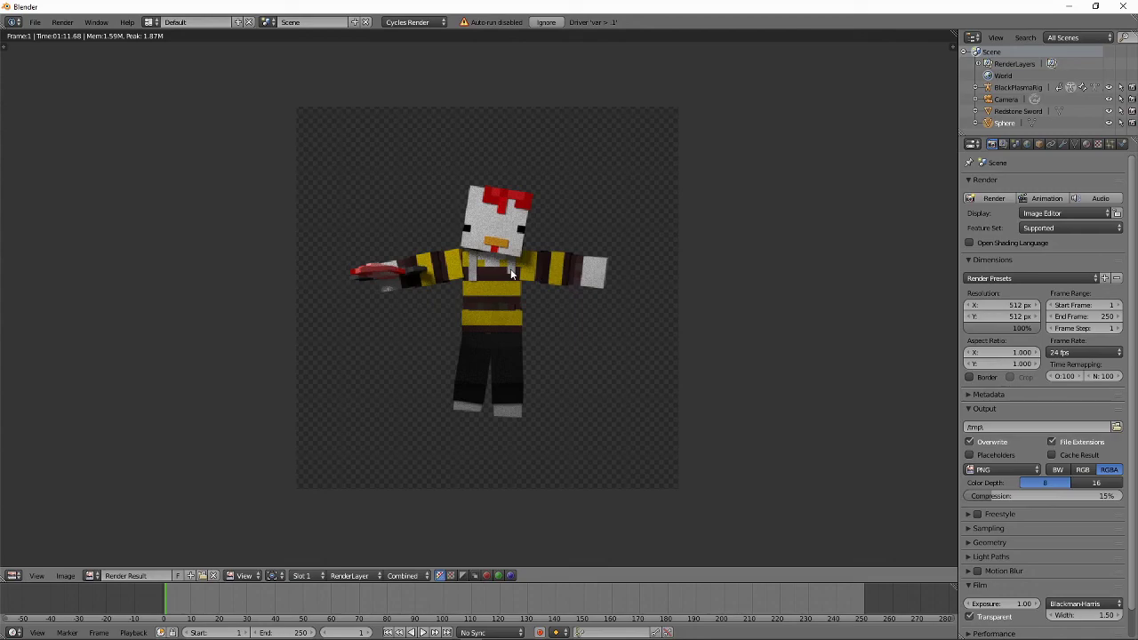
Save the render as blenderstufblabasdasfcsd.png in the 3D images folder inside Blender Stuff.
key(F3)
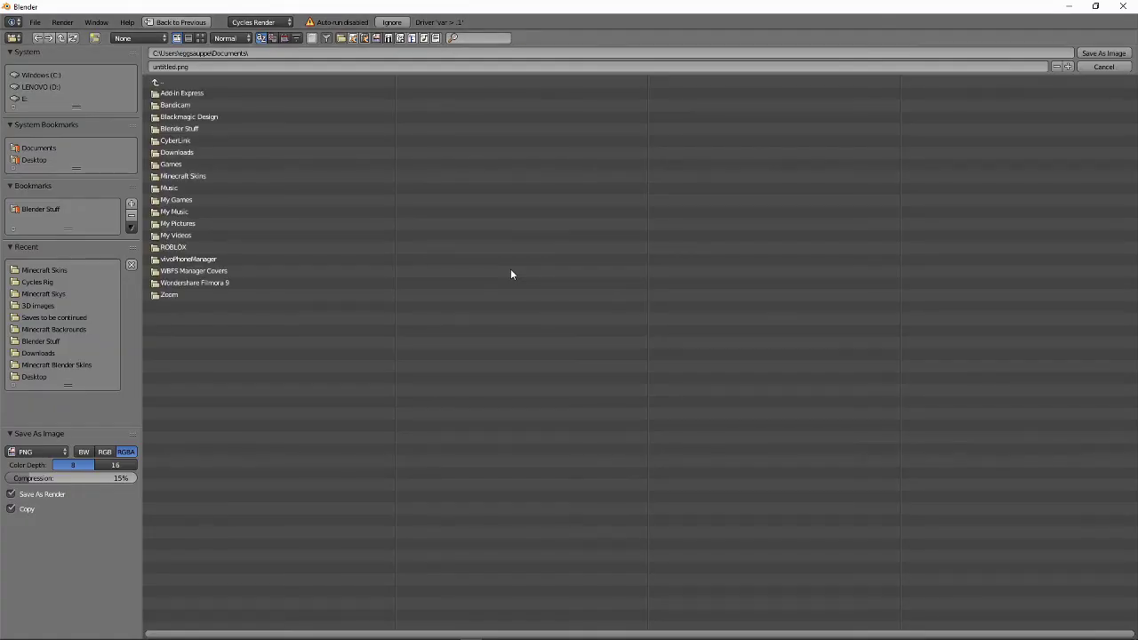
click(72, 209)
click(203, 104)
click(178, 67)
key(BackSpace)
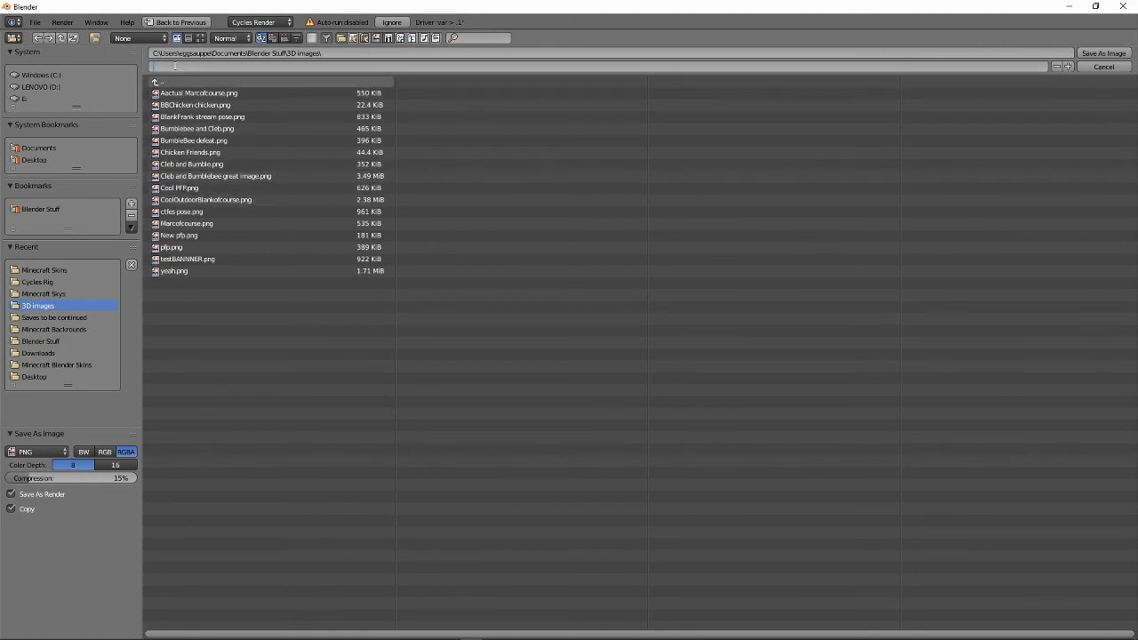
text(blenderstufblabaedistrsd)
click(1102, 54)
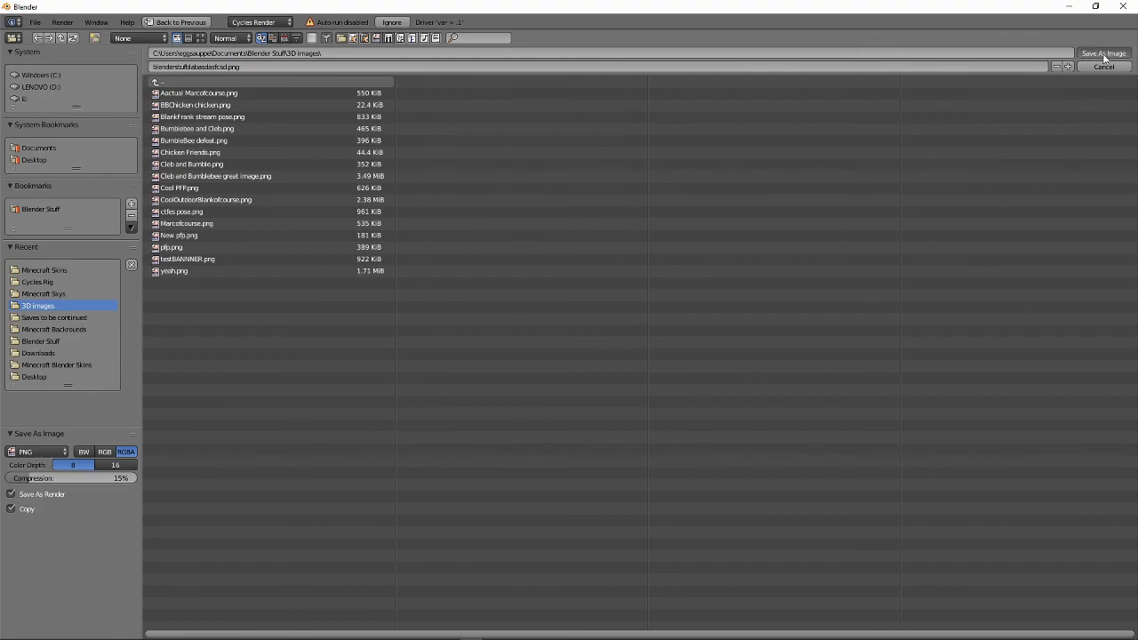
Look over the finished render once more, return to the 3D scene and view the character up close and from farther away.
scroll(596, 233, down, 3)
scroll(597, 233, up, 3)
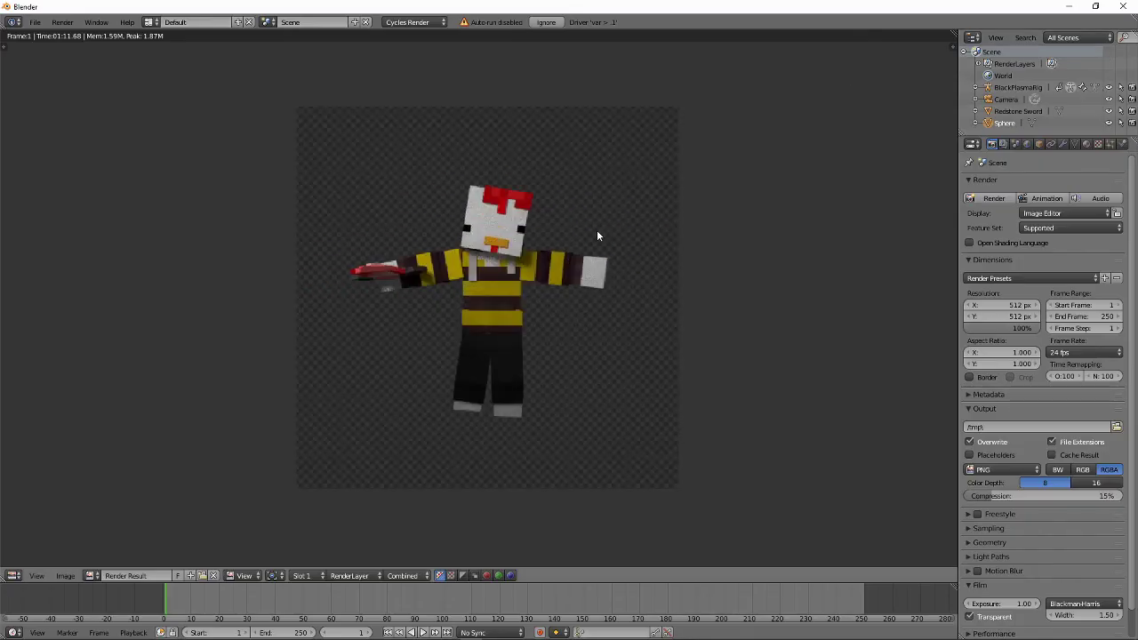
middle_drag(532, 247, 556, 244)
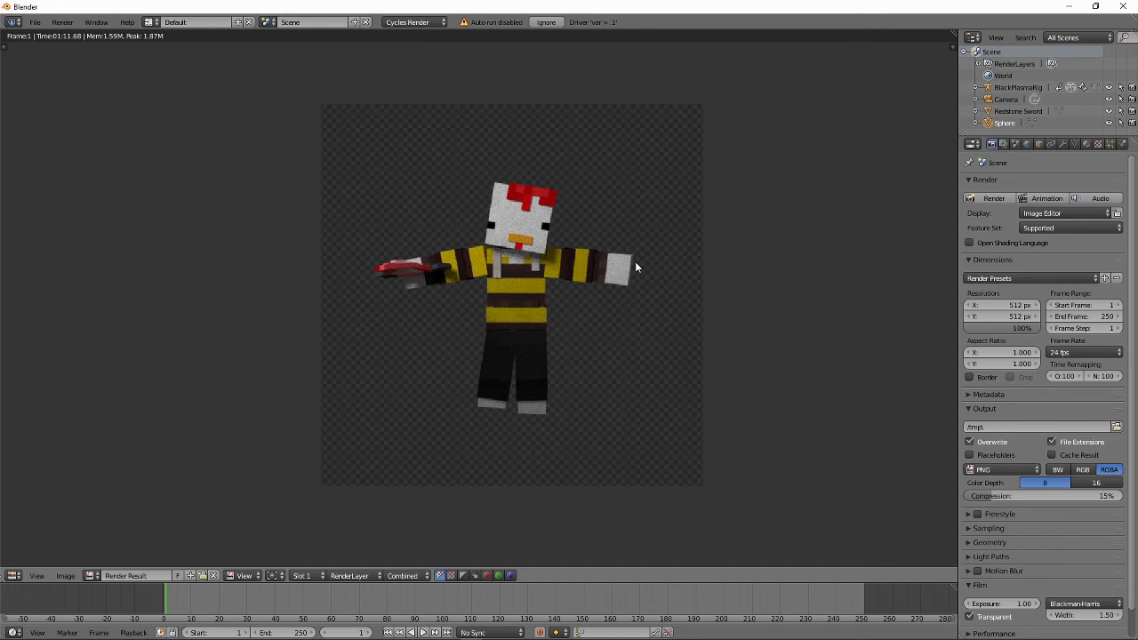
key(Escape)
middle_drag(530, 346, 640, 226)
scroll(640, 226, down, 6)
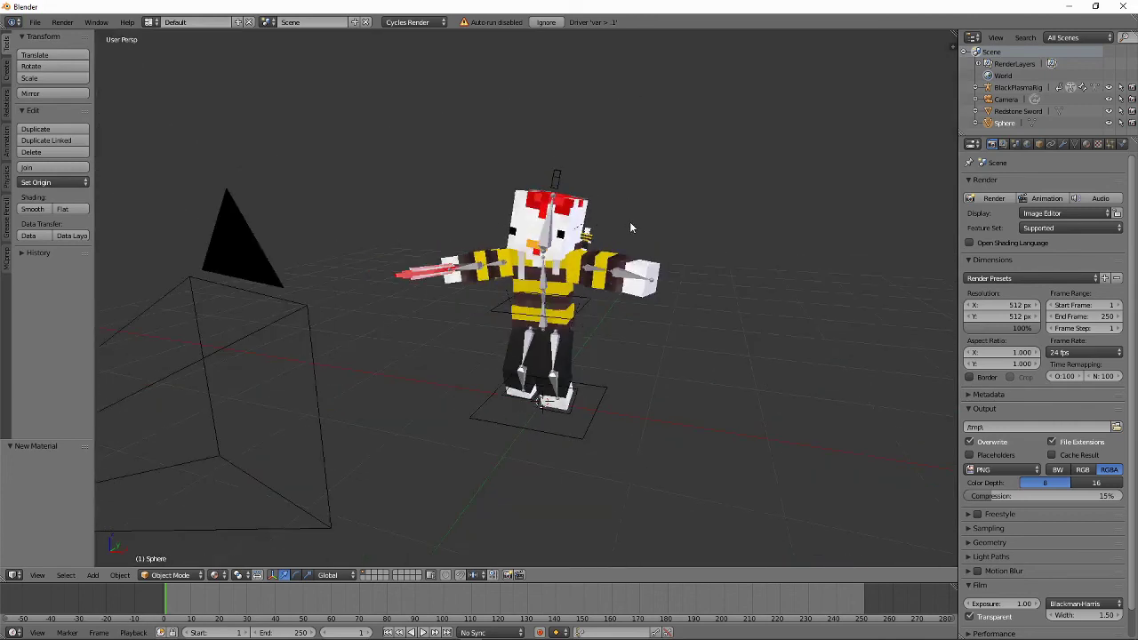
scroll(632, 229, up, 4)
scroll(647, 245, up, 3)
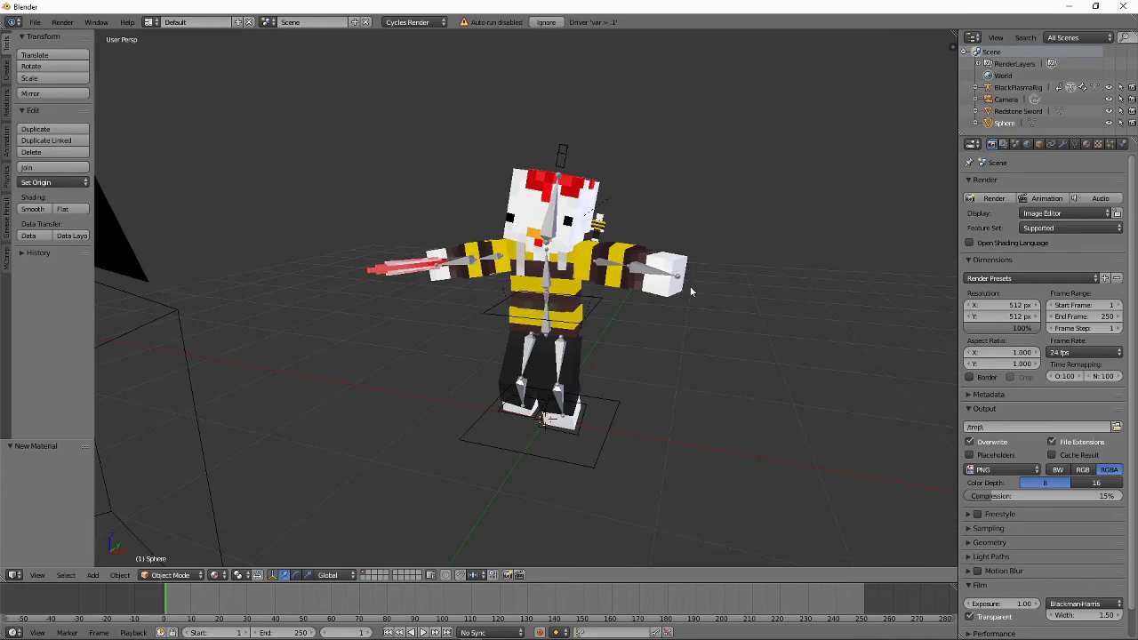
scroll(668, 269, up, 5)
scroll(699, 281, down, 6)
scroll(697, 277, up, 2)
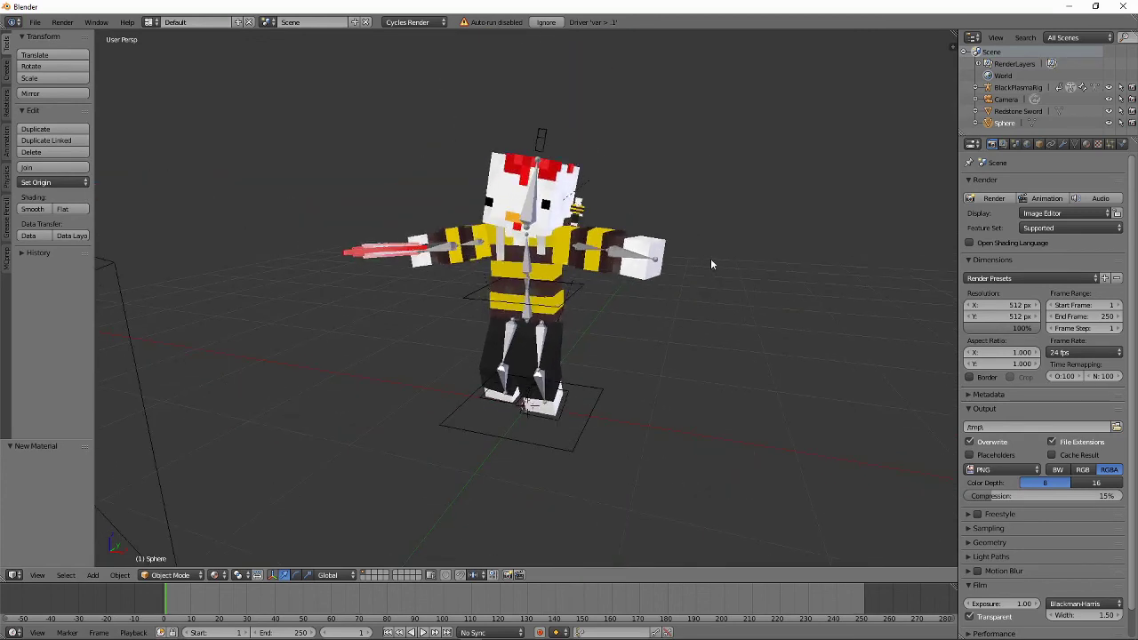